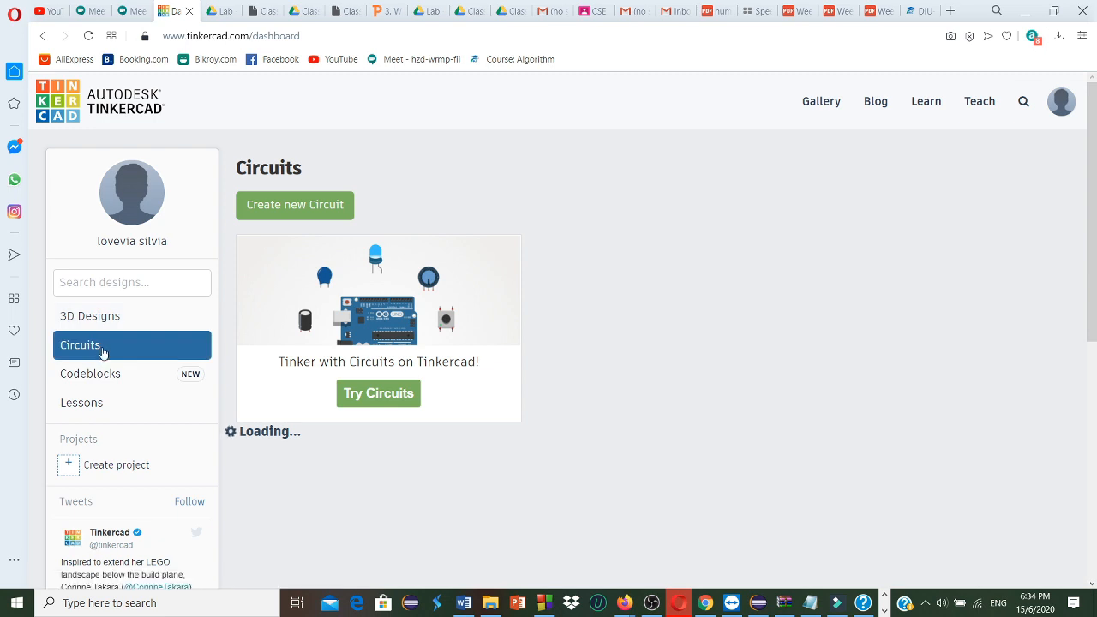
Create a new circuit
{"action": "left_click", "coordinate": [302, 208]}
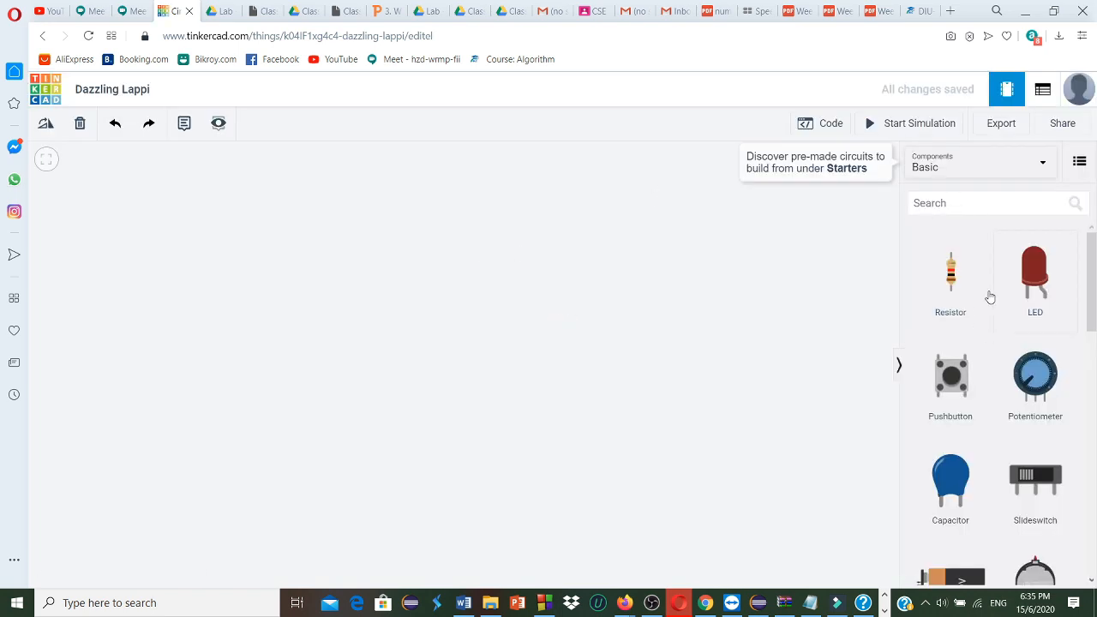
Search the components for "breadb" and place a Breadboard Small on the empty workplane
{"action": "left_click", "coordinate": [966, 205]}
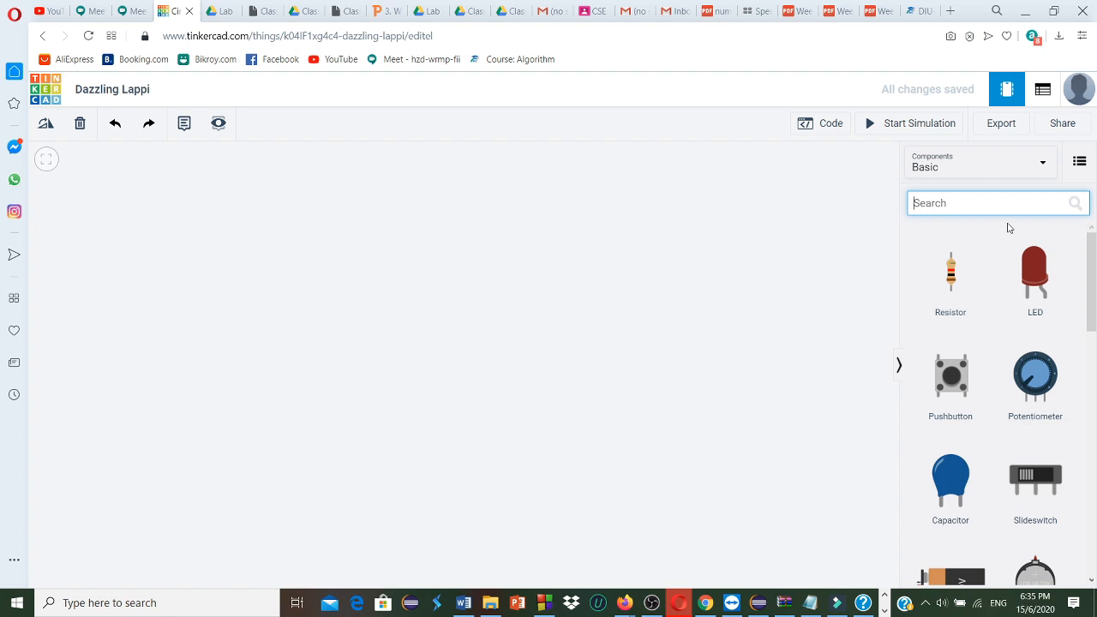
{"action": "type", "text": "br"}
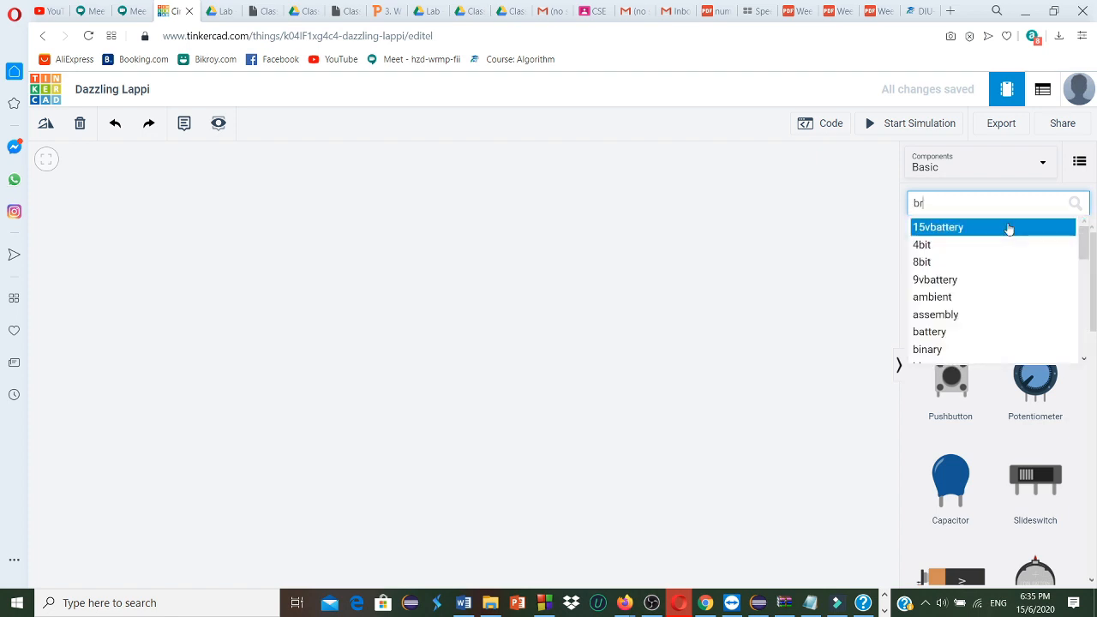
{"action": "type", "text": "ead"}
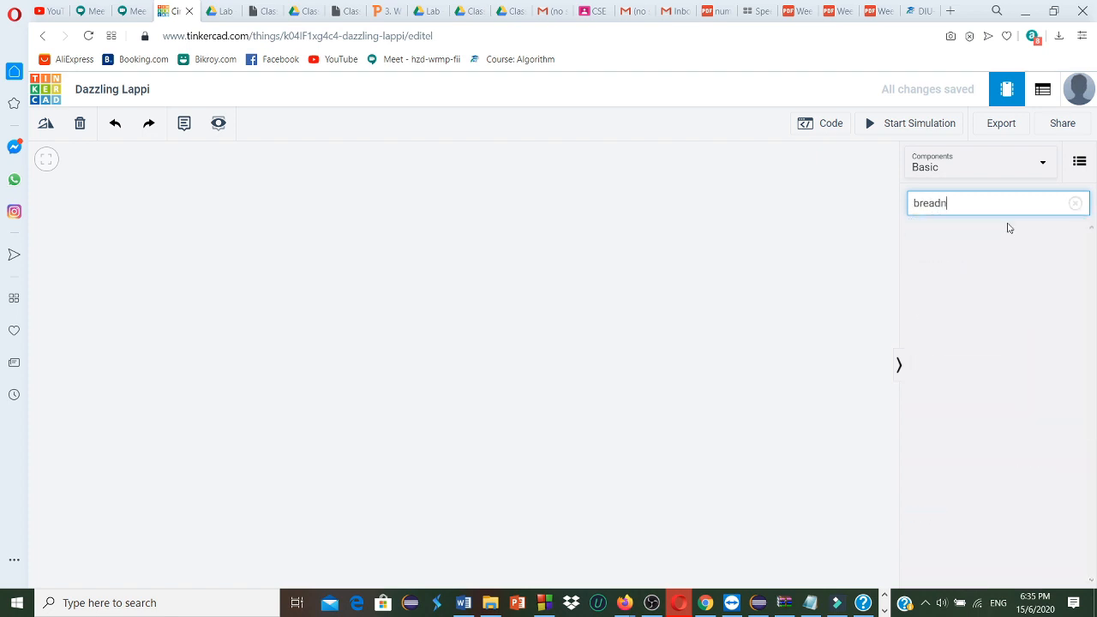
{"action": "type", "text": "b"}
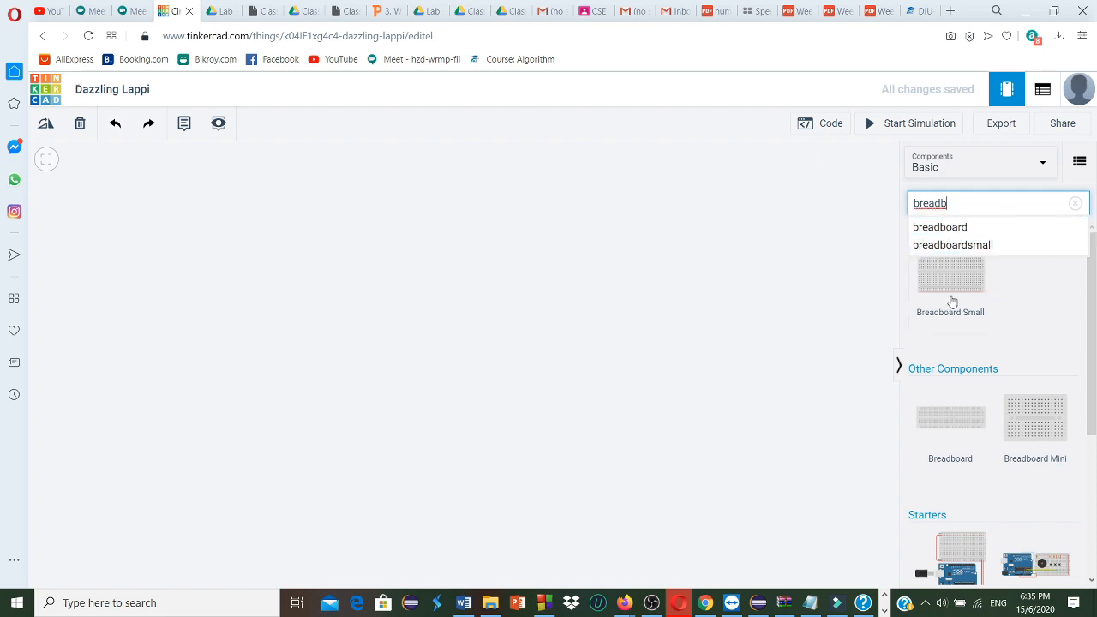
{"action": "left_click", "coordinate": [422, 279]}
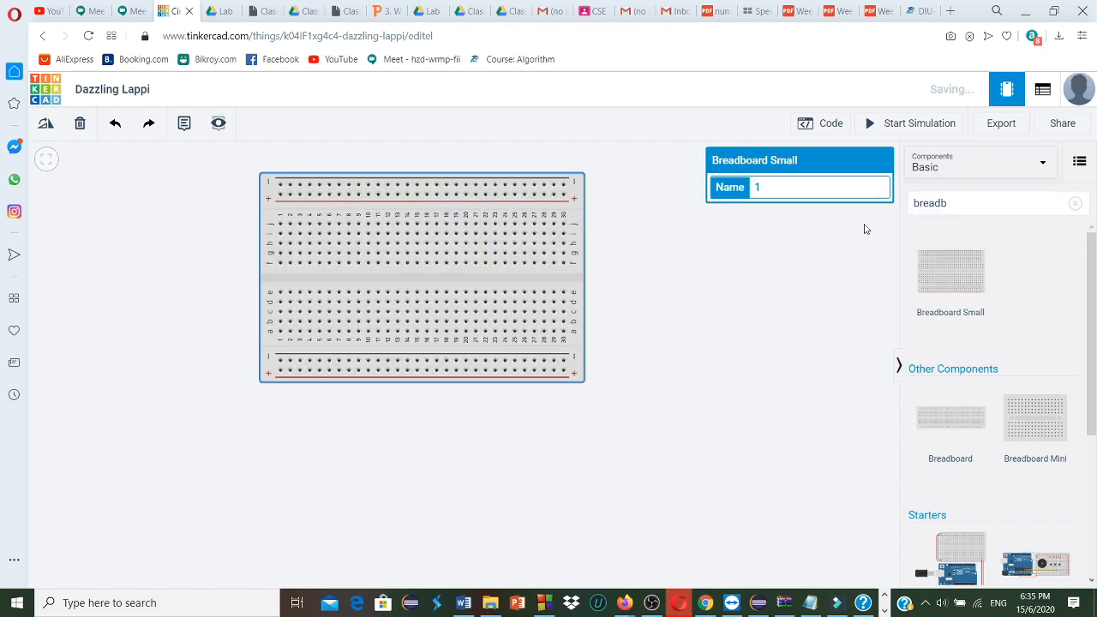
Delete the placed breadboard and clear the component search
{"action": "left_click", "coordinate": [954, 203]}
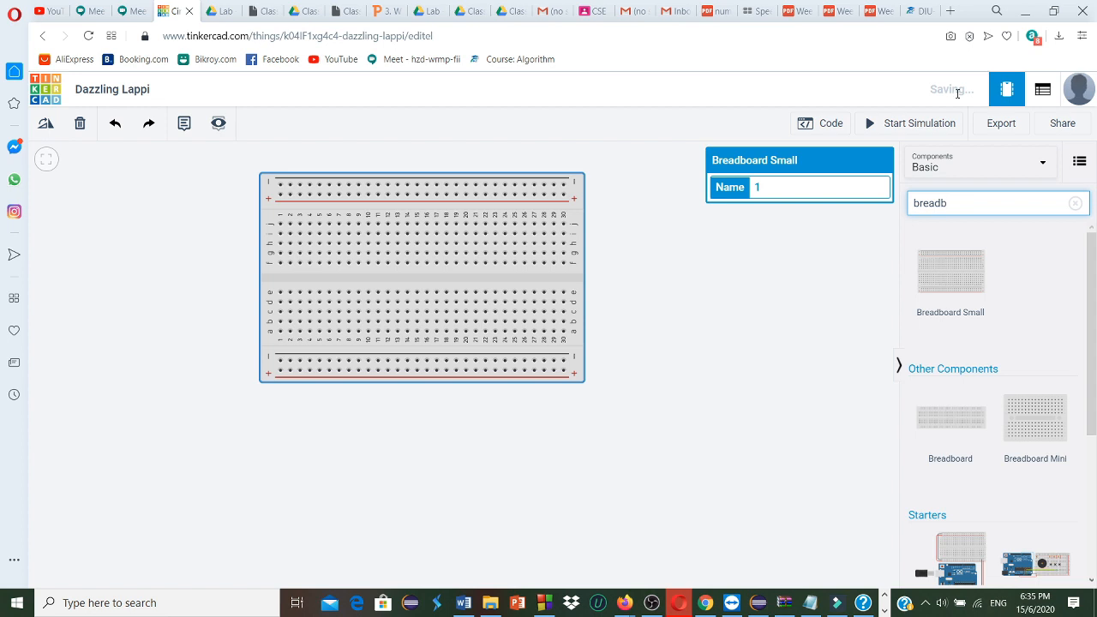
{"action": "scroll", "coordinate": [1019, 282], "scroll_direction": "down", "scroll_amount": 3}
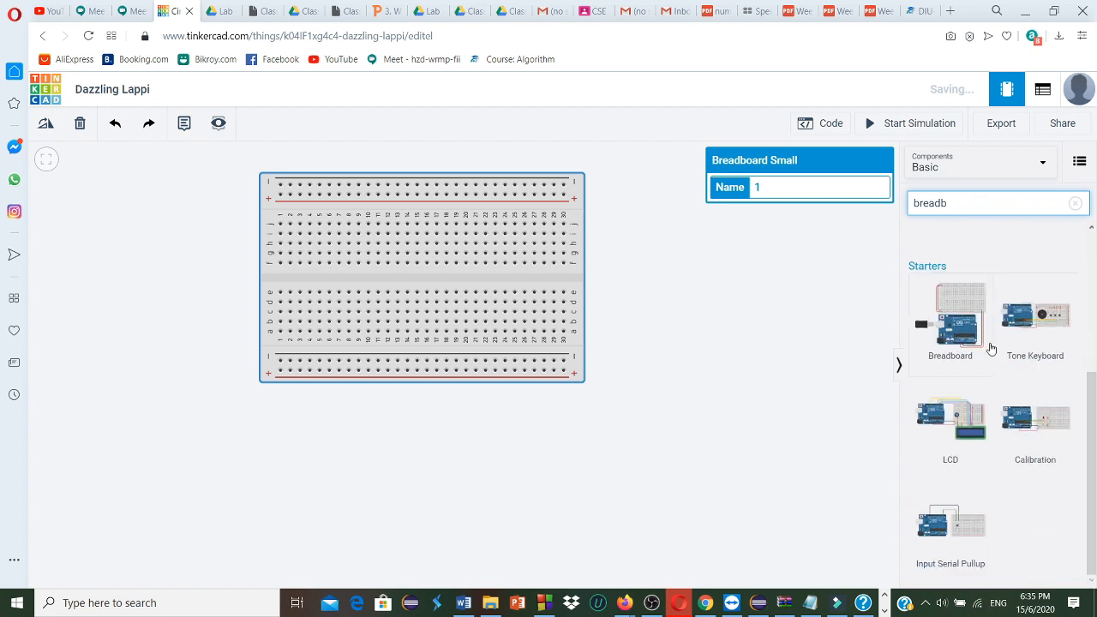
{"action": "scroll", "coordinate": [990, 349], "scroll_direction": "up", "scroll_amount": 3}
{"action": "left_click_drag", "start_coordinate": [982, 206], "coordinate": [891, 203]}
{"action": "key", "text": "BackSpace"}
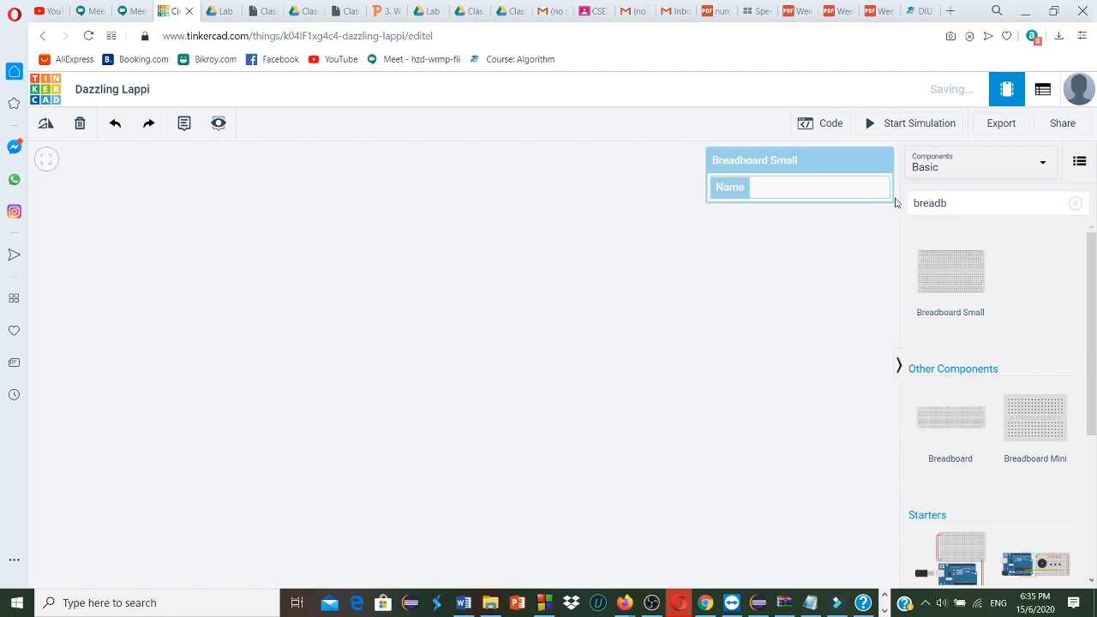
{"action": "double_click", "coordinate": [930, 203]}
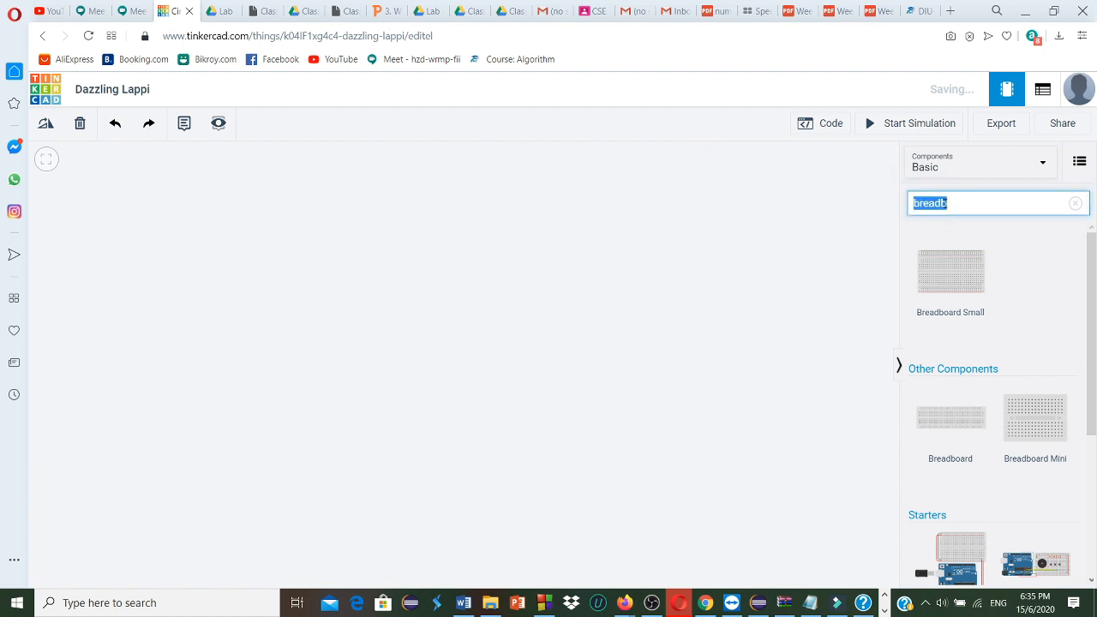
{"action": "key", "text": "BackSpace"}
Place a Breadboard Small on the workplane and delete the surplus second breadboard beside it
{"action": "scroll", "coordinate": [1019, 314], "scroll_direction": "down", "scroll_amount": 7}
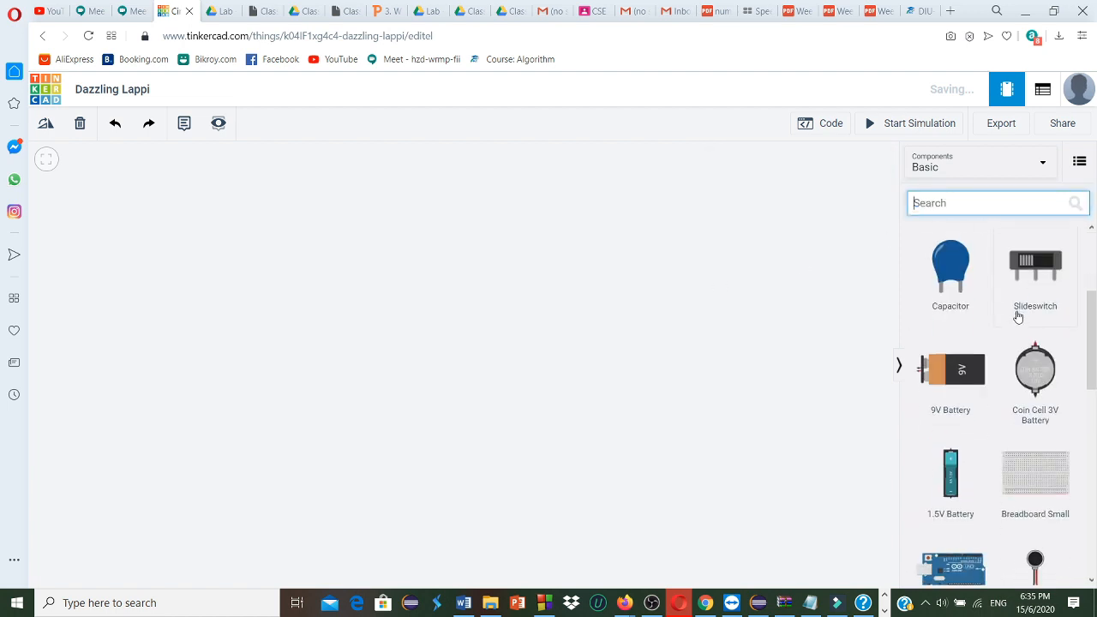
{"action": "scroll", "coordinate": [1024, 334], "scroll_direction": "up", "scroll_amount": 3}
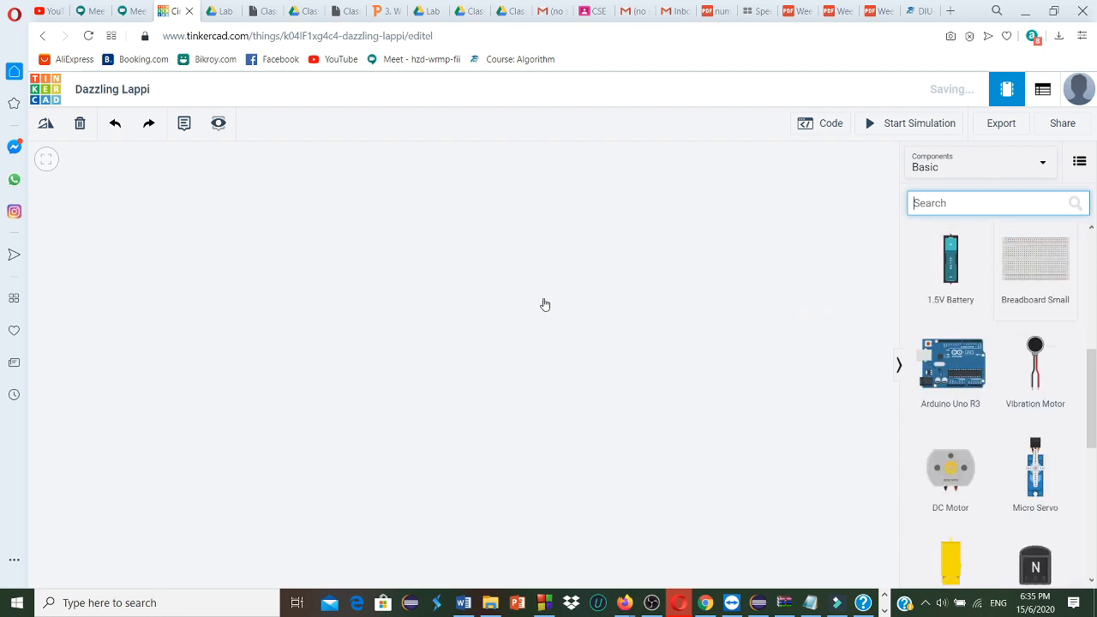
{"action": "left_click", "coordinate": [1026, 275]}
{"action": "left_click_drag", "start_coordinate": [1028, 275], "coordinate": [790, 317]}
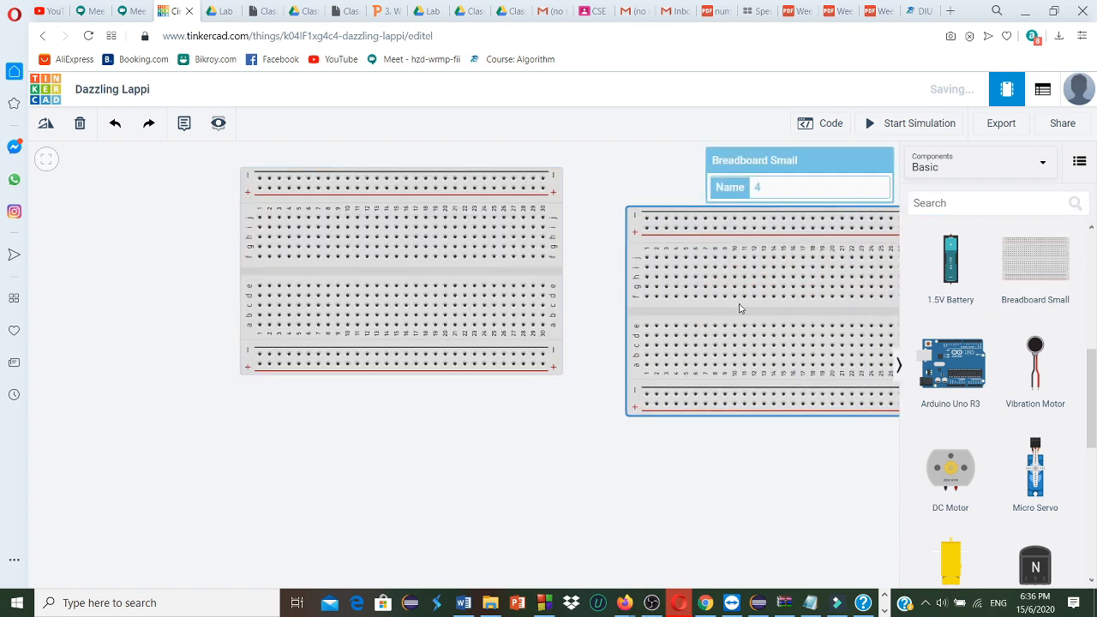
{"action": "left_click", "coordinate": [77, 127]}
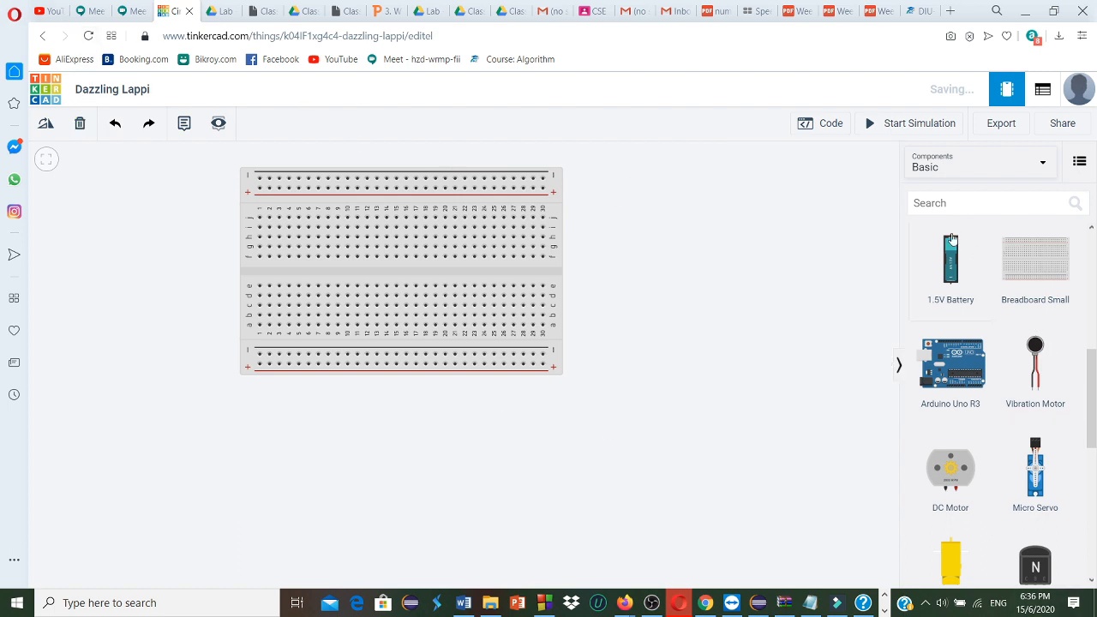
Place an LED and a resistor to the right of the breadboard, with the resistor below the LED
{"action": "scroll", "coordinate": [1004, 350], "scroll_direction": "down", "scroll_amount": 5}
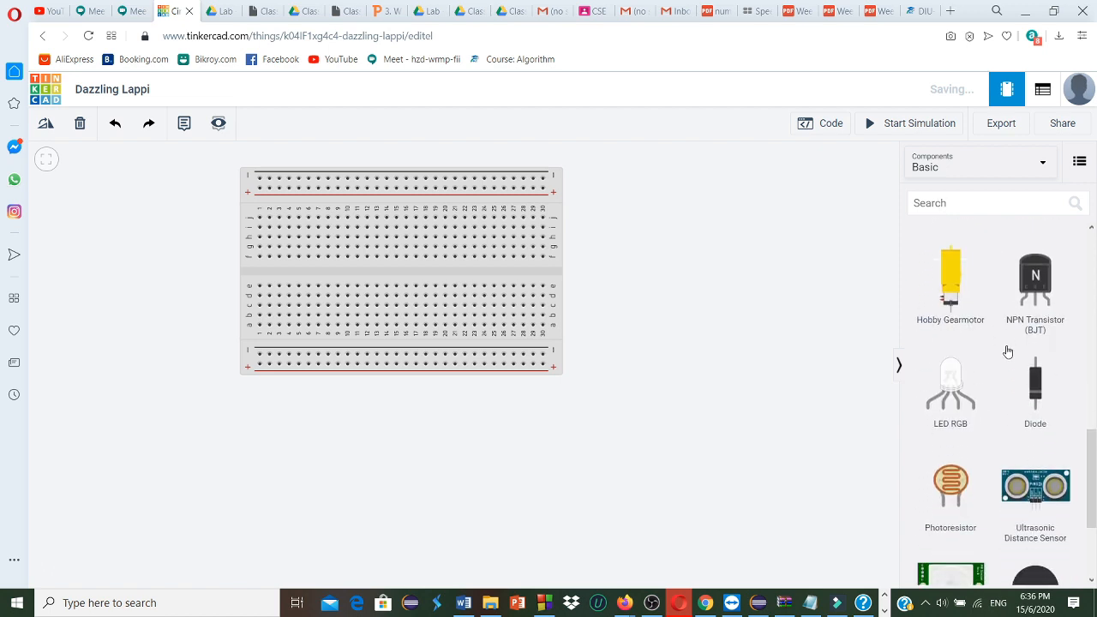
{"action": "scroll", "coordinate": [1004, 344], "scroll_direction": "up", "scroll_amount": 6}
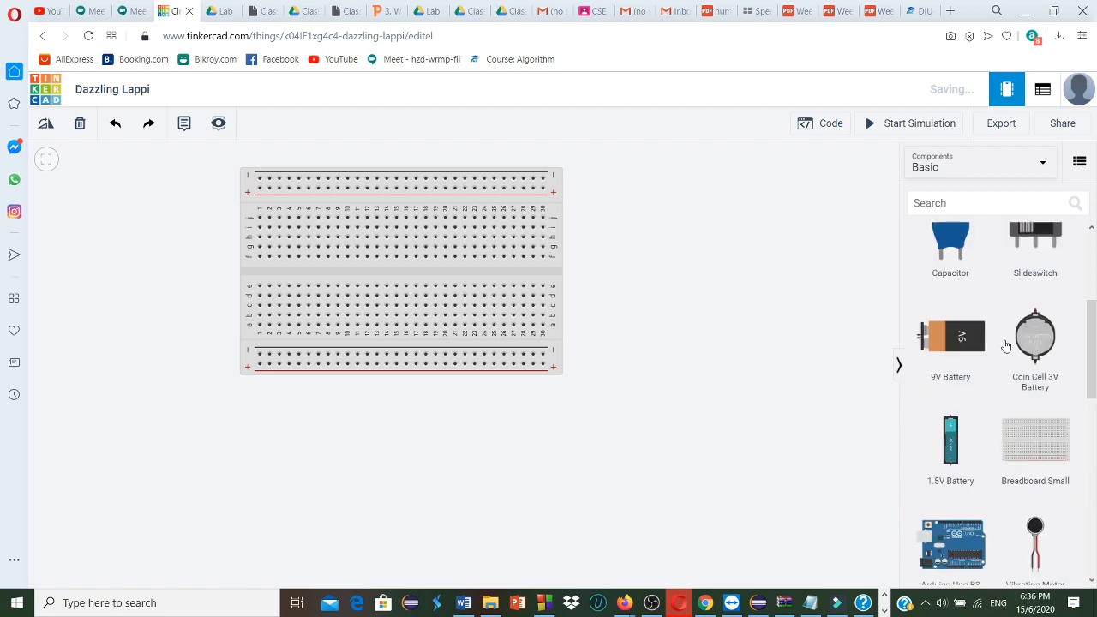
{"action": "scroll", "coordinate": [1005, 344], "scroll_direction": "down", "scroll_amount": 6}
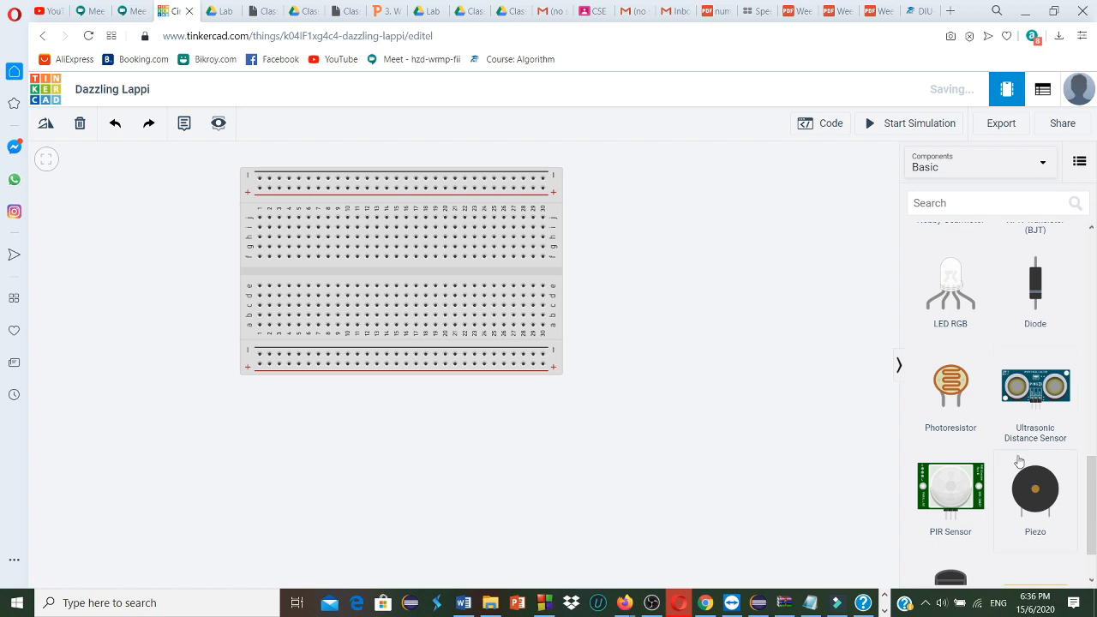
{"action": "scroll", "coordinate": [1020, 369], "scroll_direction": "up", "scroll_amount": 5}
{"action": "scroll", "coordinate": [1016, 360], "scroll_direction": "up", "scroll_amount": 4}
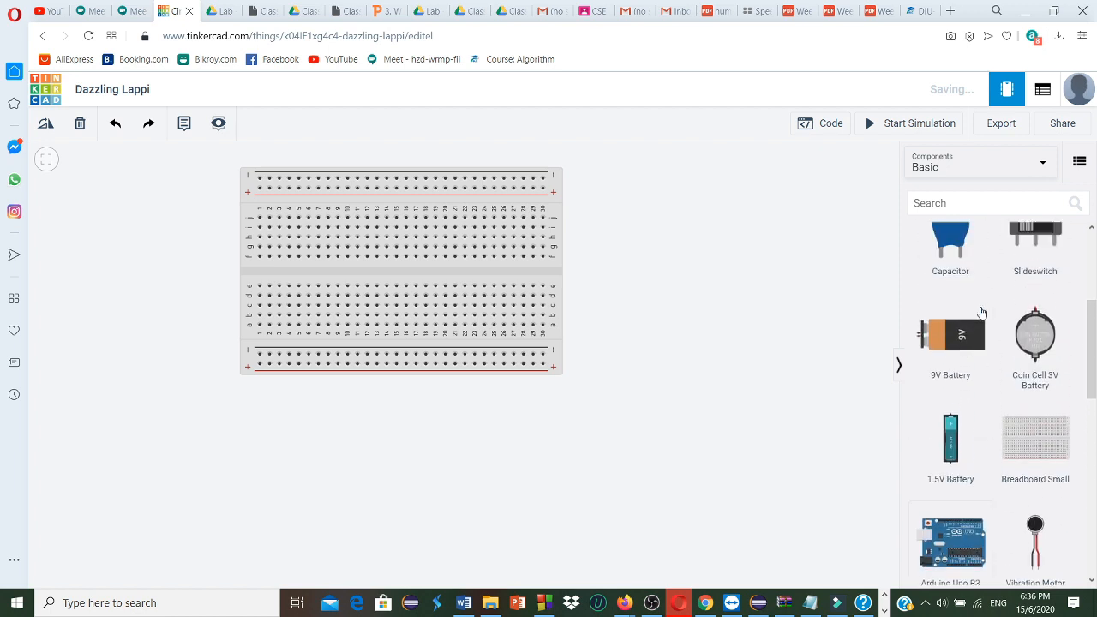
{"action": "scroll", "coordinate": [1015, 382], "scroll_direction": "up", "scroll_amount": 2}
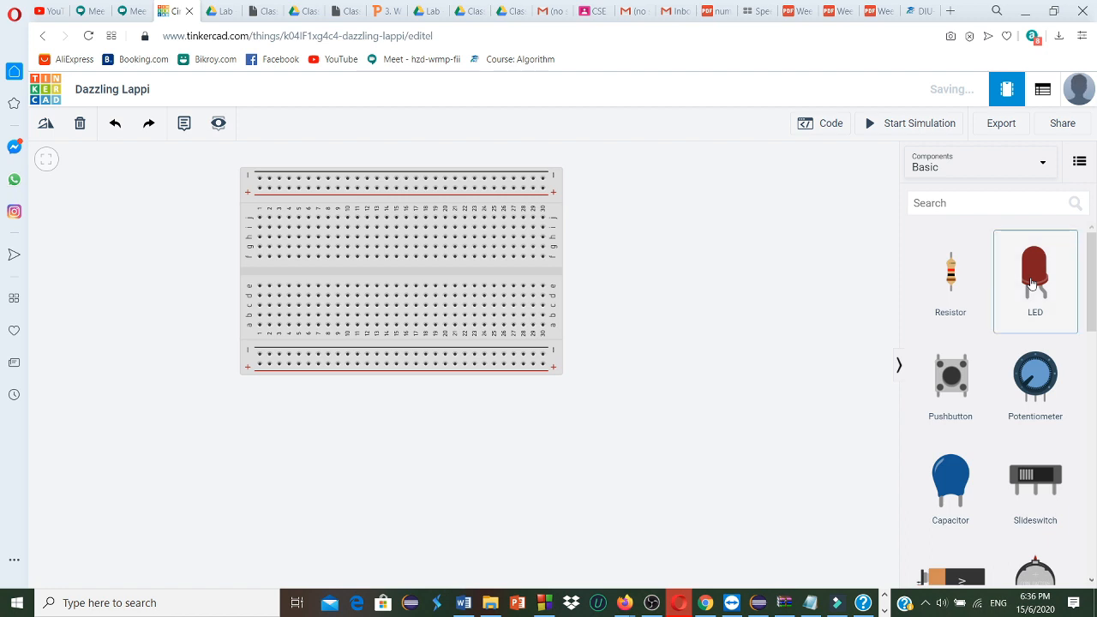
{"action": "left_click_drag", "start_coordinate": [1031, 285], "coordinate": [684, 221]}
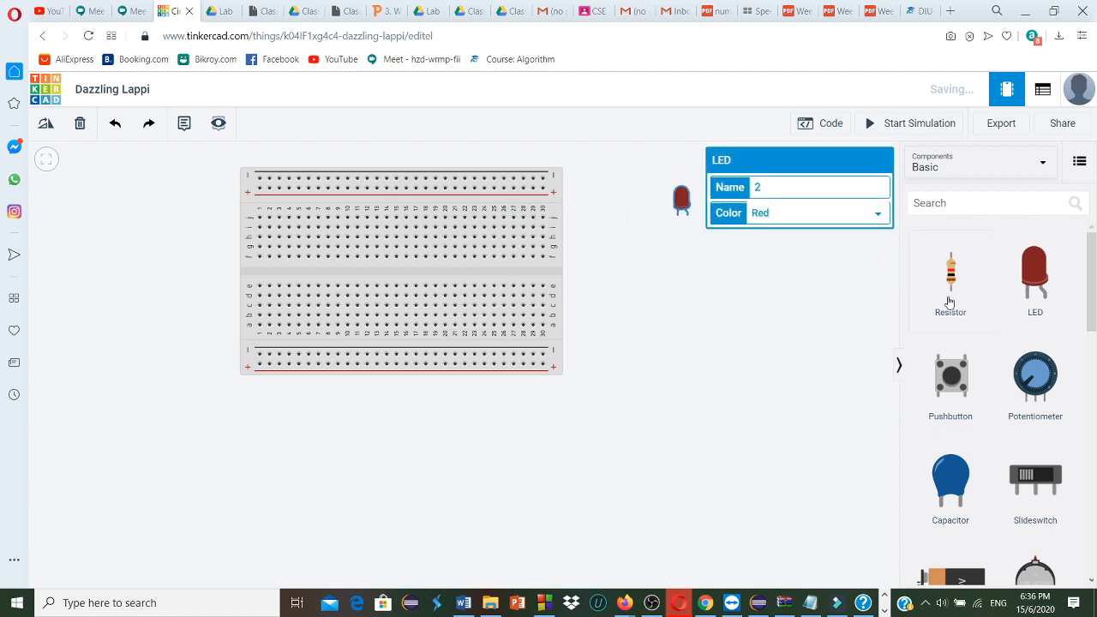
{"action": "left_click_drag", "start_coordinate": [913, 295], "coordinate": [676, 284]}
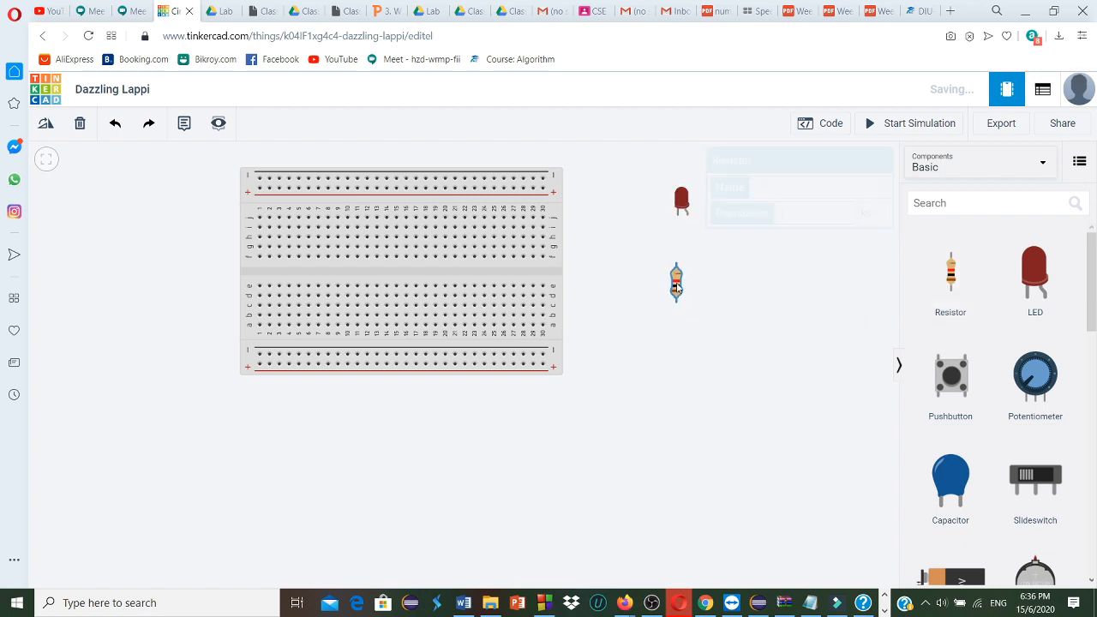
Search the components for "power su" and place a Power Supply to the left of the breadboard
{"action": "scroll", "coordinate": [978, 280], "scroll_direction": "down", "scroll_amount": 7}
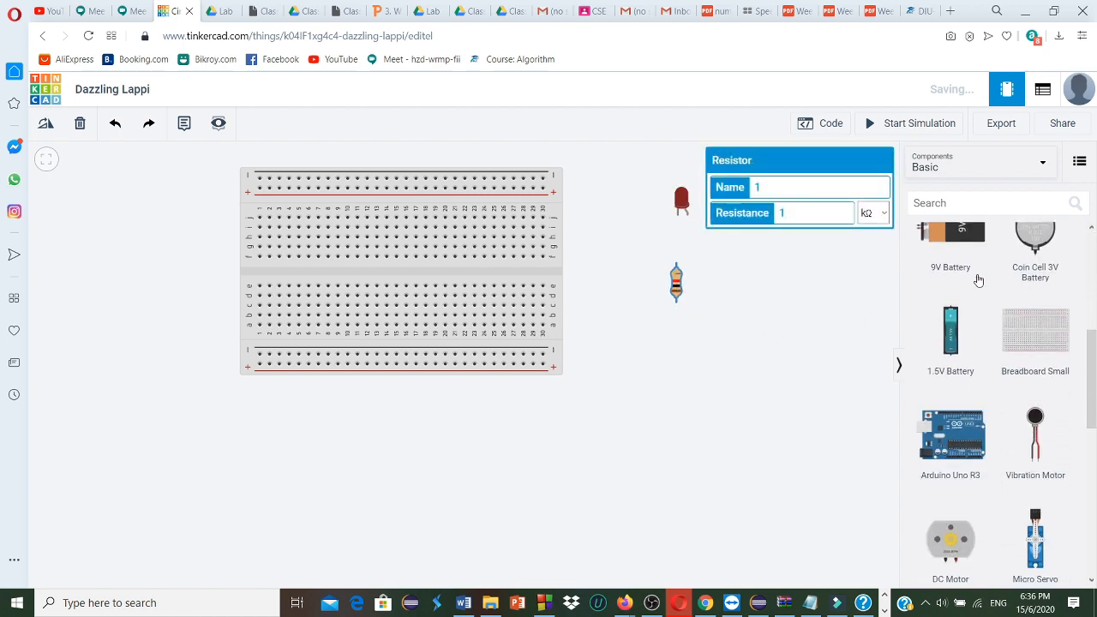
{"action": "scroll", "coordinate": [995, 310], "scroll_direction": "down", "scroll_amount": 3}
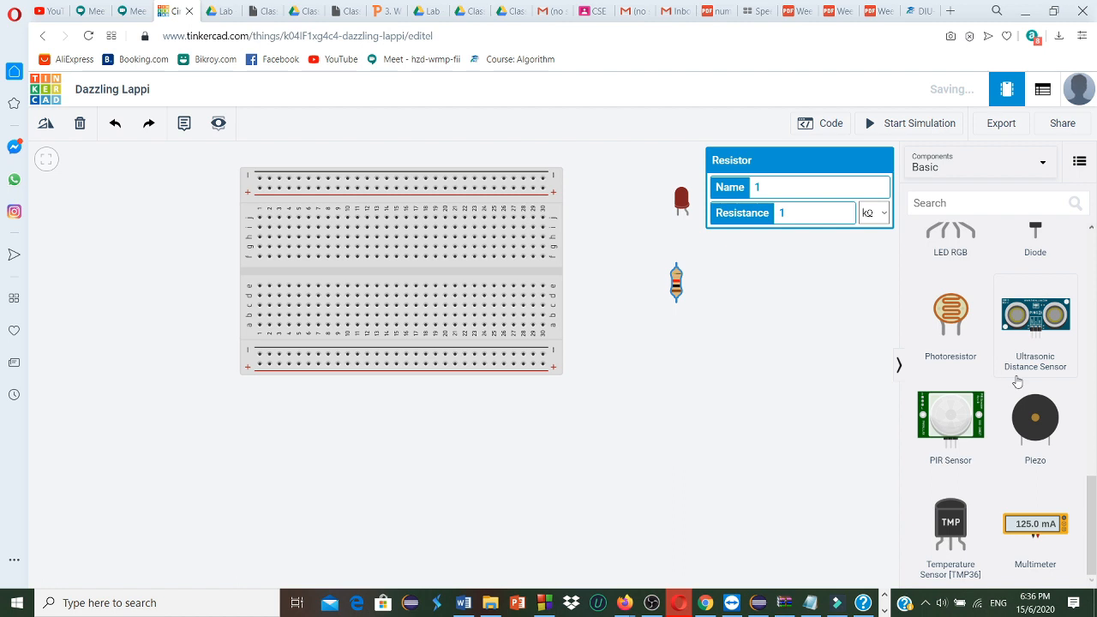
{"action": "scroll", "coordinate": [1011, 384], "scroll_direction": "up", "scroll_amount": 10}
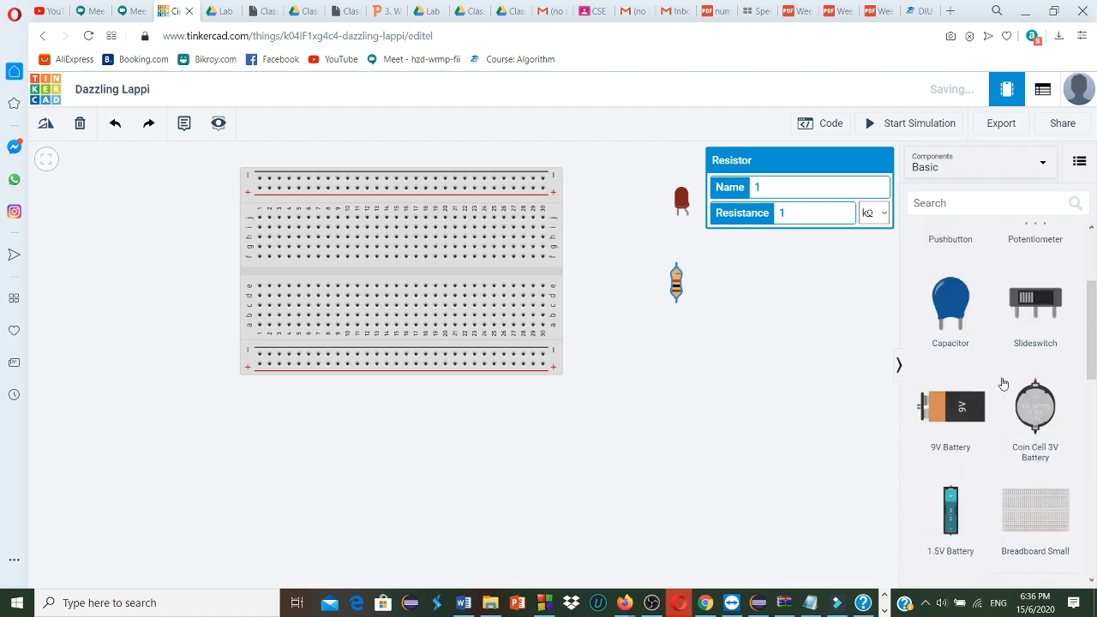
{"action": "left_click", "coordinate": [942, 204]}
{"action": "type", "text": "p"}
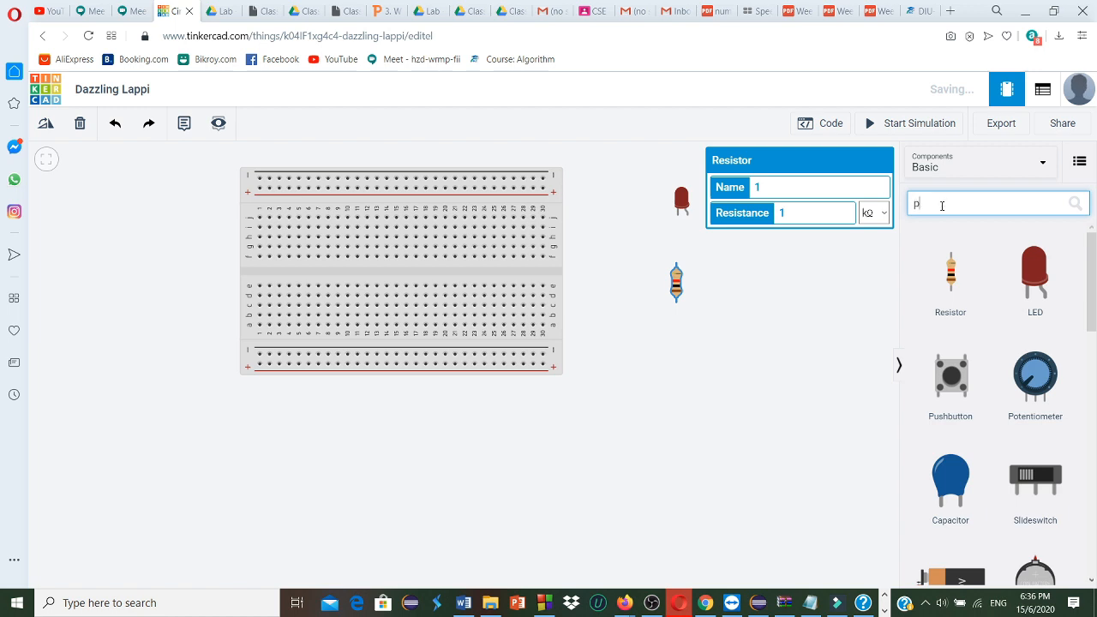
{"action": "type", "text": "ower"}
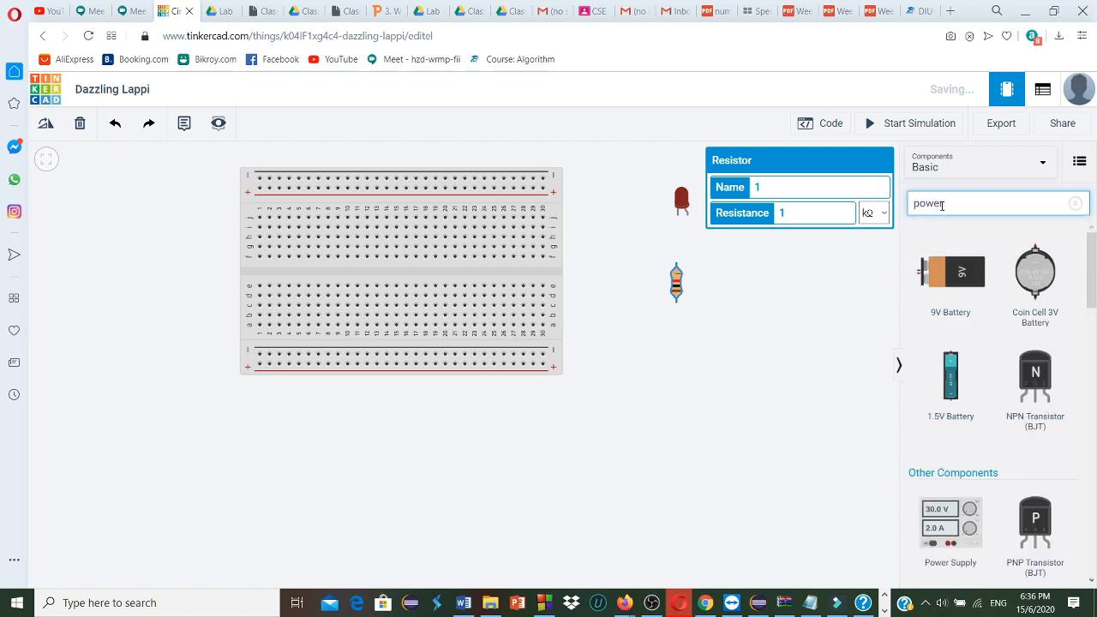
{"action": "type", "text": "suo"}
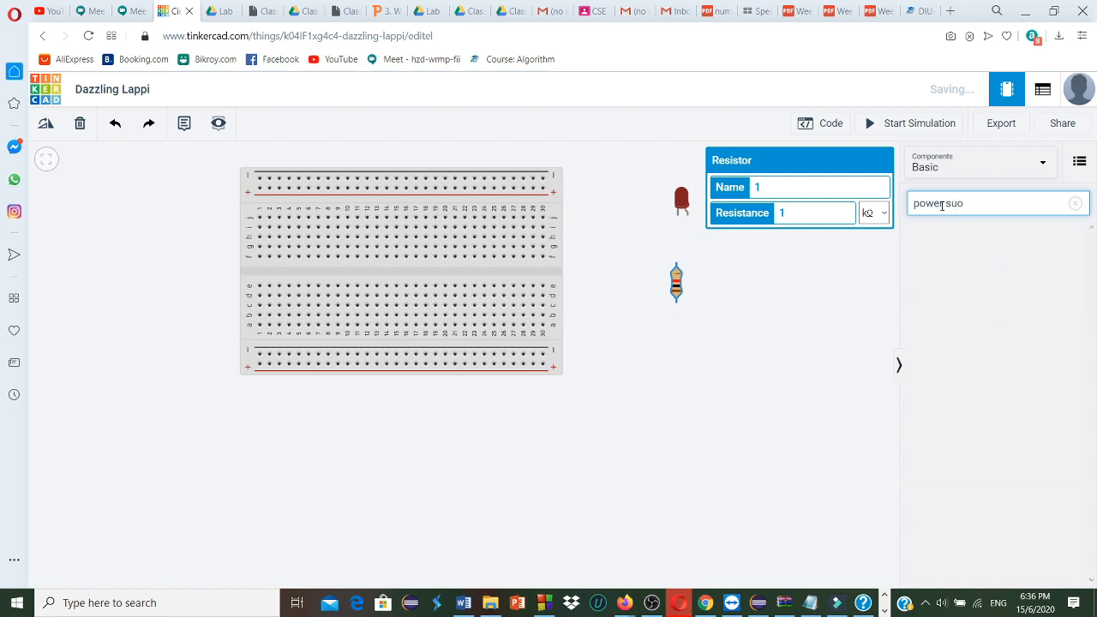
{"action": "key", "text": "BackSpace"}
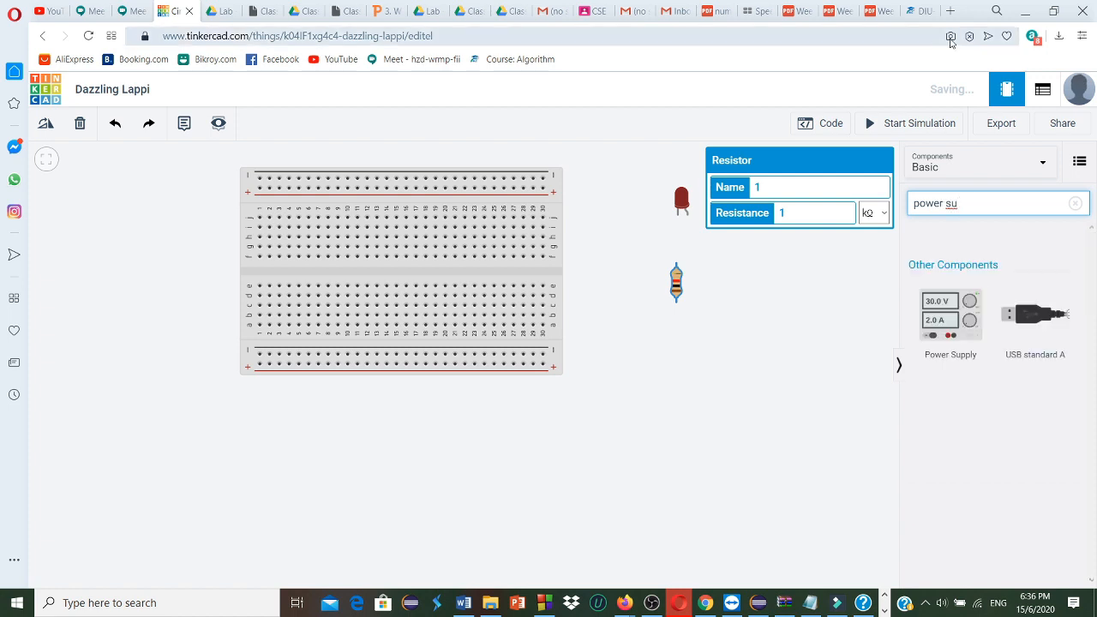
{"action": "left_click_drag", "start_coordinate": [959, 337], "coordinate": [713, 432]}
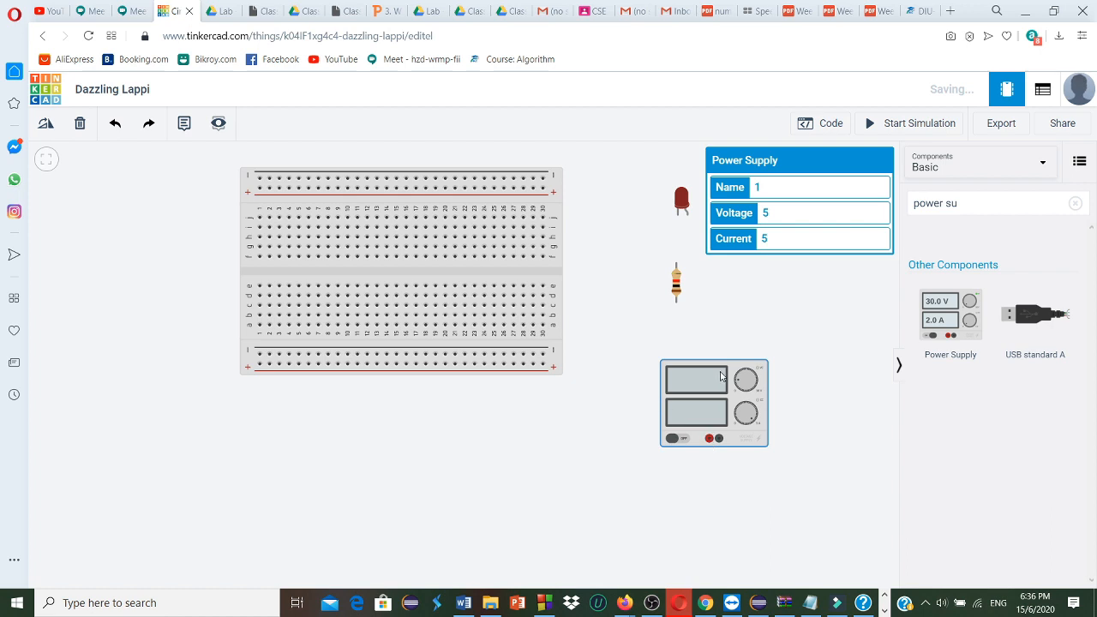
{"action": "left_click_drag", "start_coordinate": [698, 377], "coordinate": [803, 379]}
{"action": "left_click_drag", "start_coordinate": [778, 431], "coordinate": [222, 354]}
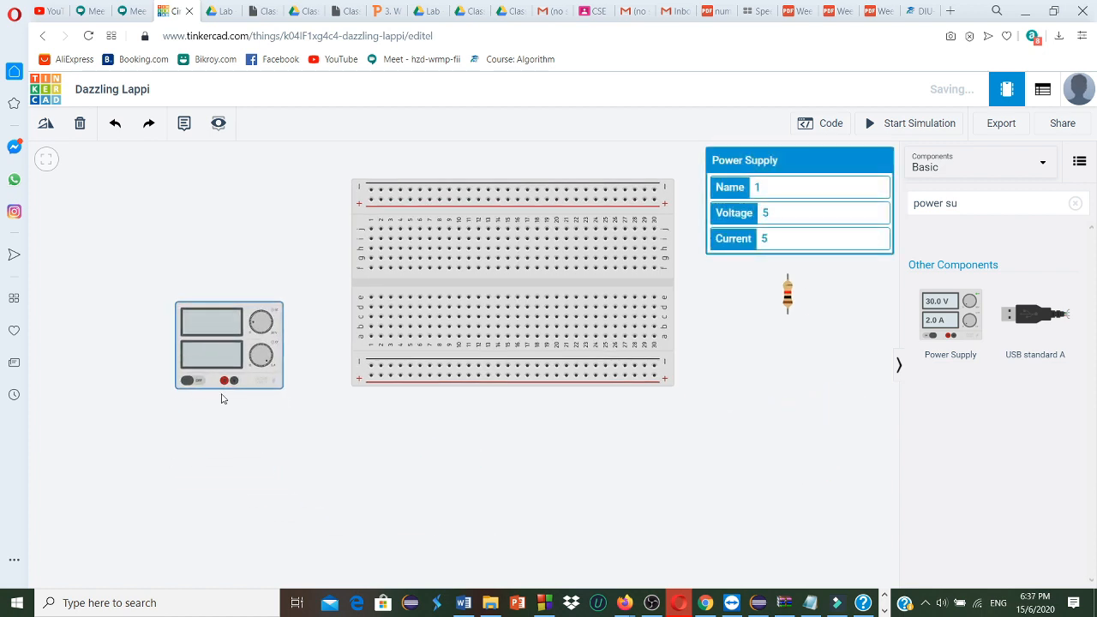
Wire the power supply's red terminal to the first hole of the breadboard's lower positive rail and color the wire black
{"action": "left_click", "coordinate": [224, 381]}
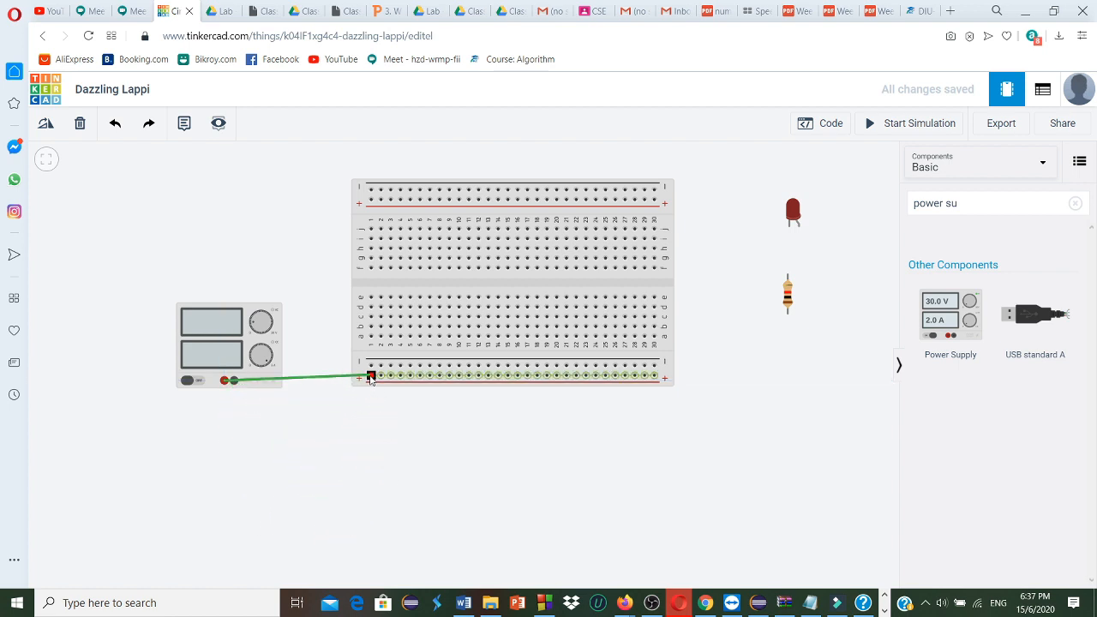
{"action": "left_click", "coordinate": [370, 377]}
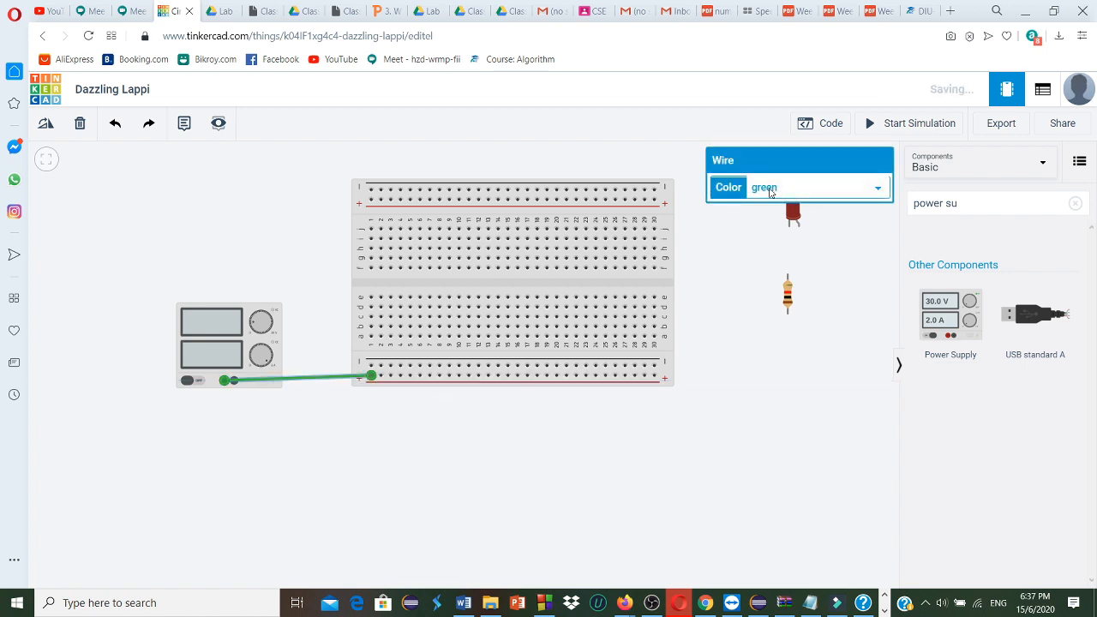
{"action": "left_click", "coordinate": [876, 189]}
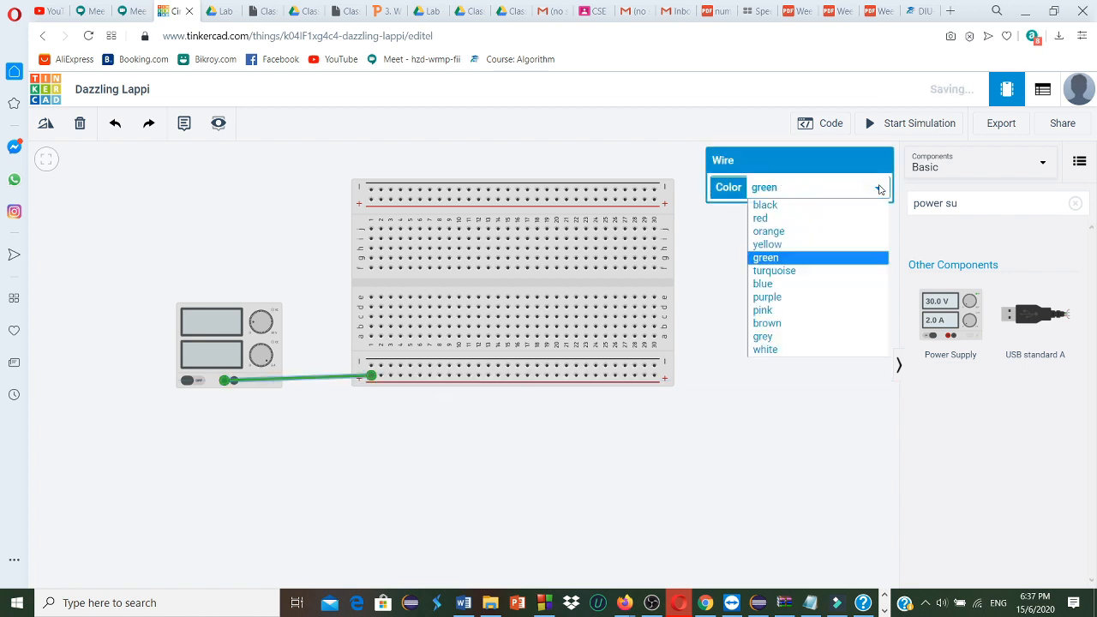
{"action": "left_click", "coordinate": [878, 187]}
{"action": "left_click", "coordinate": [877, 187]}
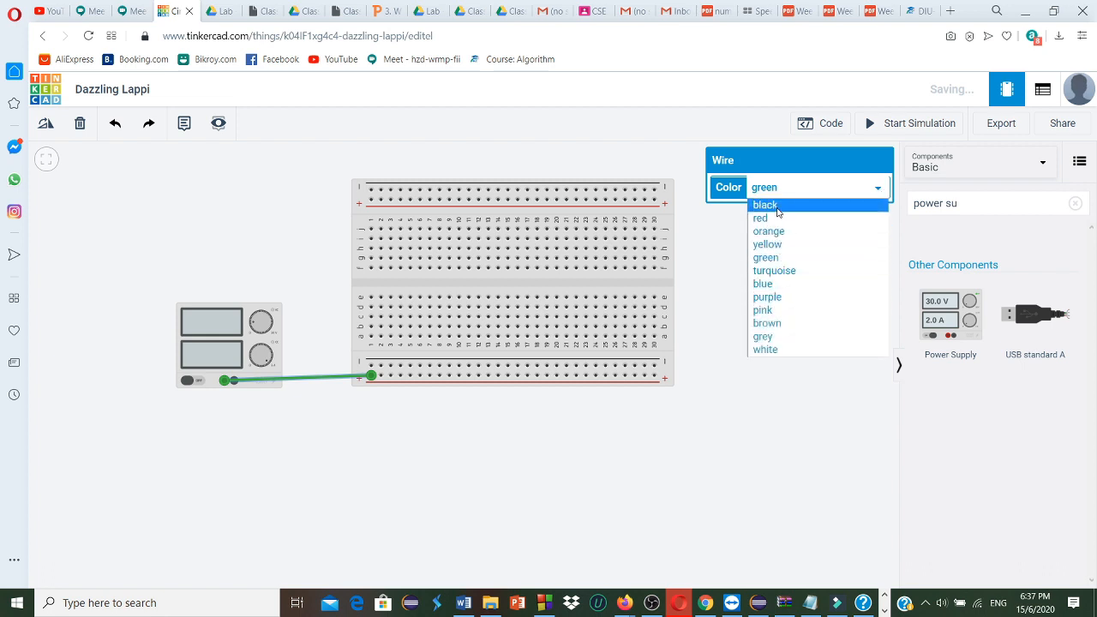
{"action": "left_click", "coordinate": [777, 206]}
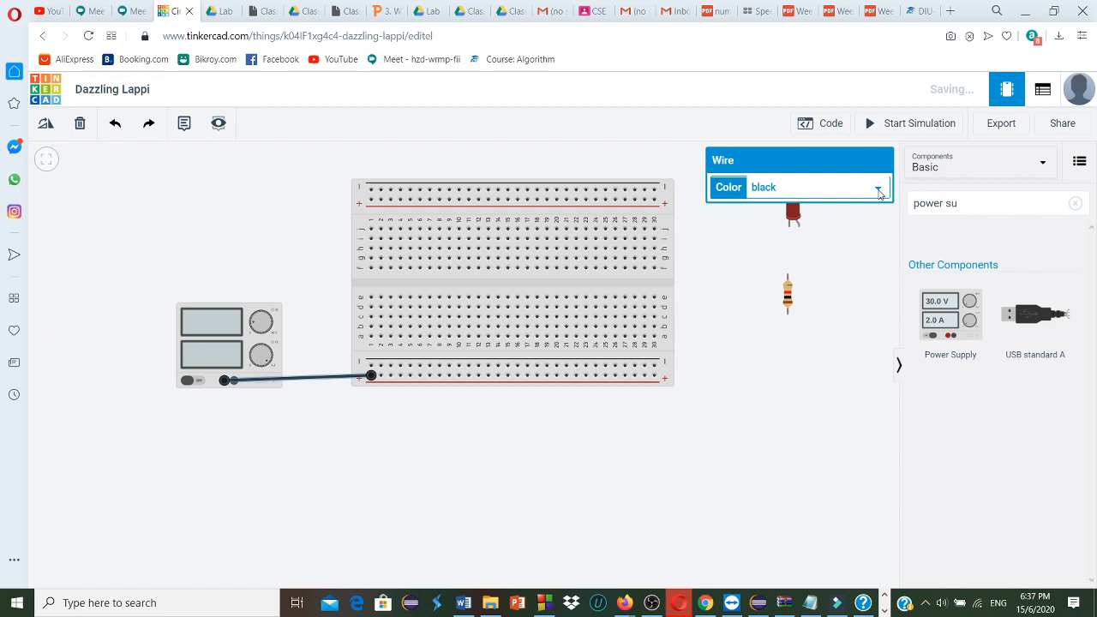
Recolor the positive-rail wire red, and connect the power supply's negative terminal to the first hole of the lower negative rail with a black wire
{"action": "left_click", "coordinate": [875, 191]}
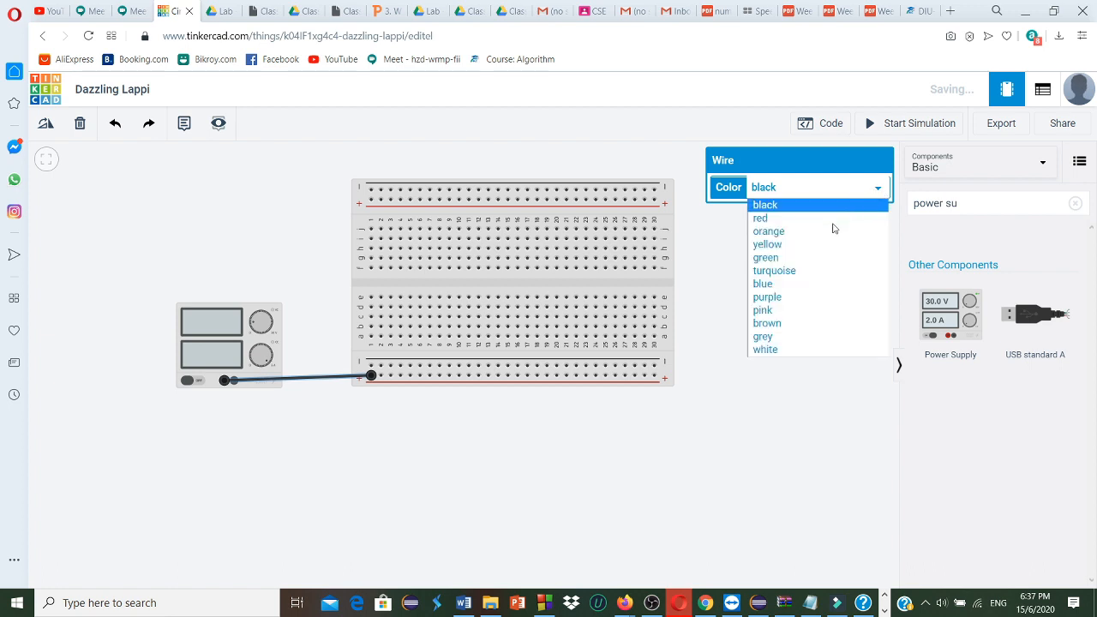
{"action": "left_click", "coordinate": [765, 219]}
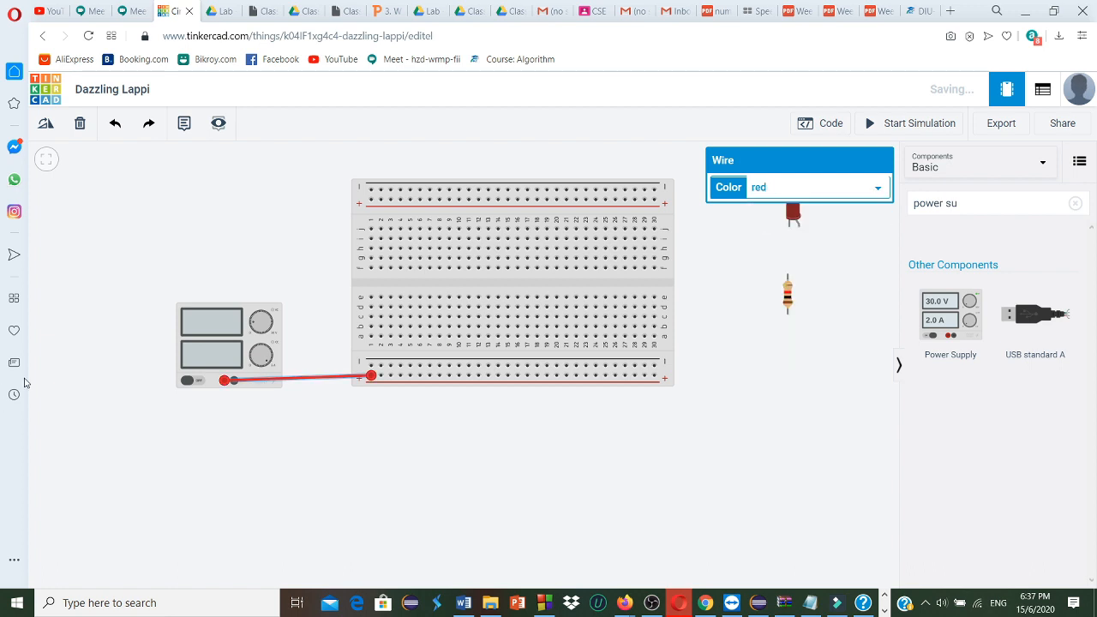
{"action": "left_click", "coordinate": [232, 383]}
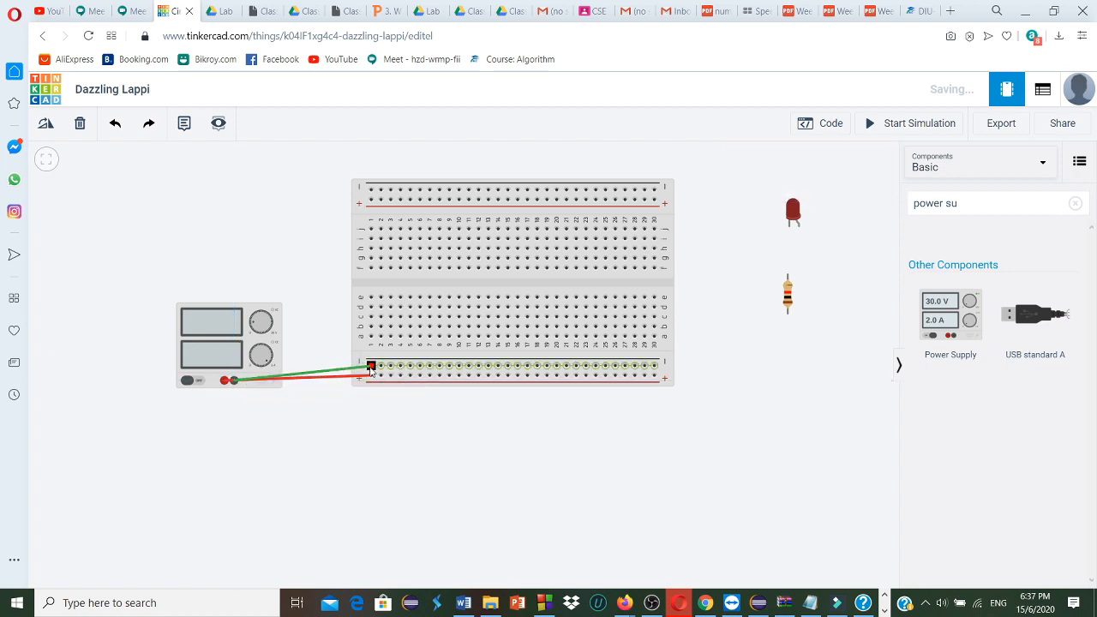
{"action": "left_click", "coordinate": [371, 367]}
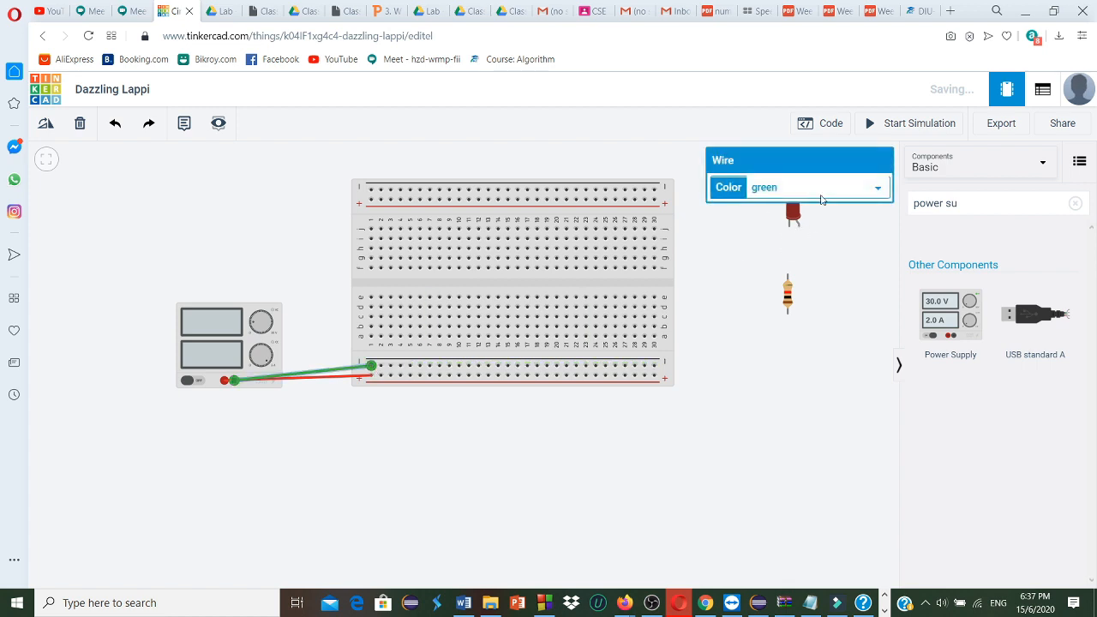
{"action": "left_click", "coordinate": [876, 189]}
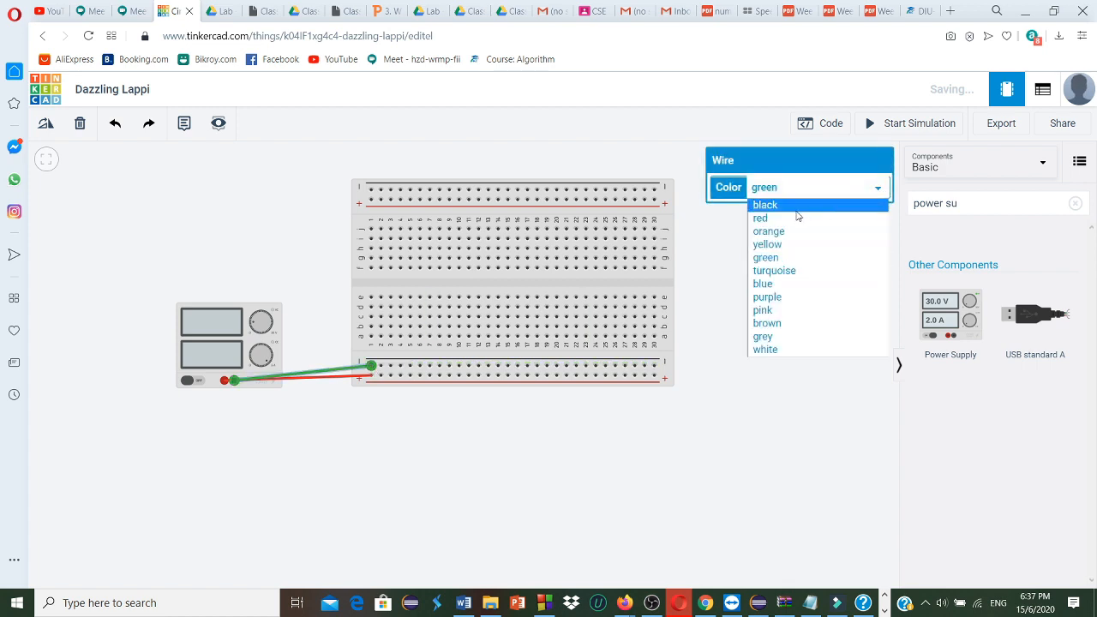
{"action": "left_click", "coordinate": [799, 214]}
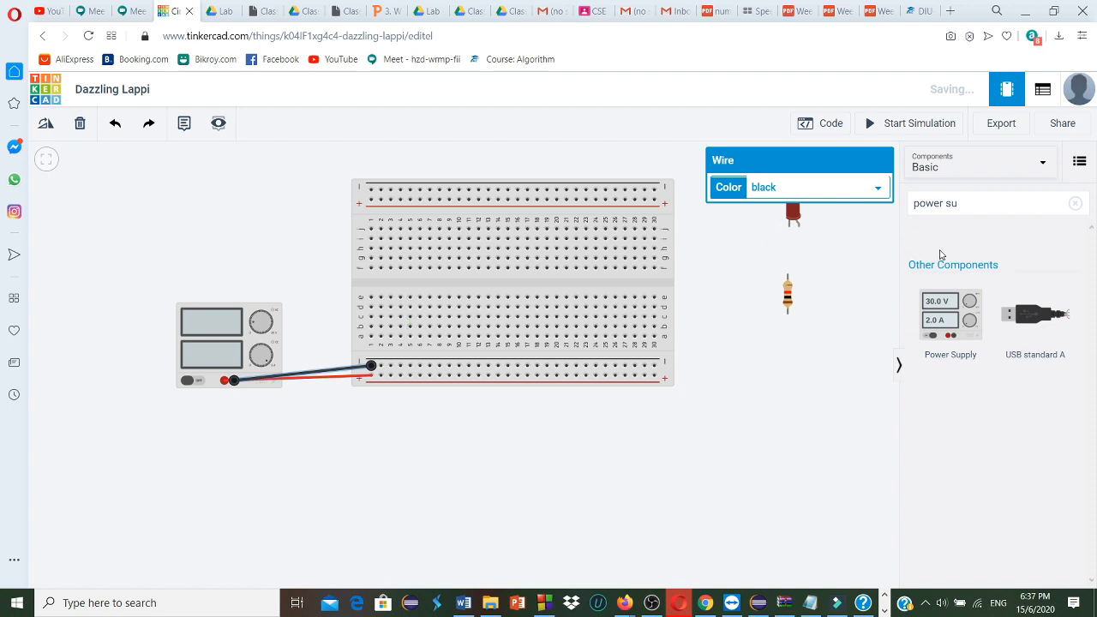
Search the components for "7408" and place the Quad AND gate across the breadboard's center gap, spanning columns 3 to 9
{"action": "left_click", "coordinate": [968, 208]}
{"action": "left_click_drag", "start_coordinate": [950, 206], "coordinate": [918, 208]}
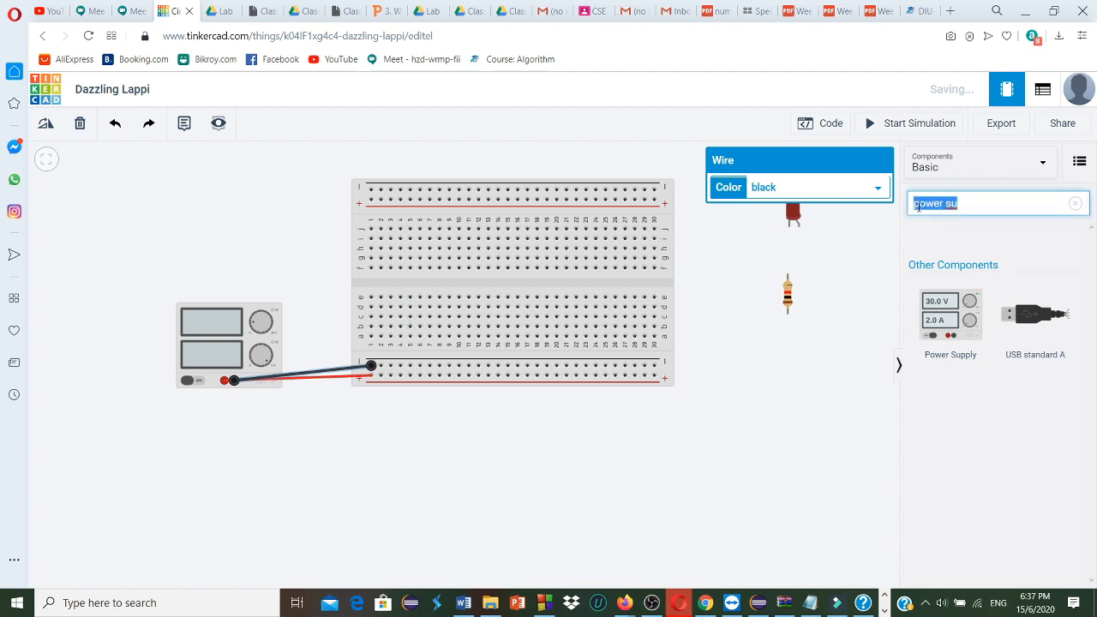
{"action": "key", "text": "BackSpace"}
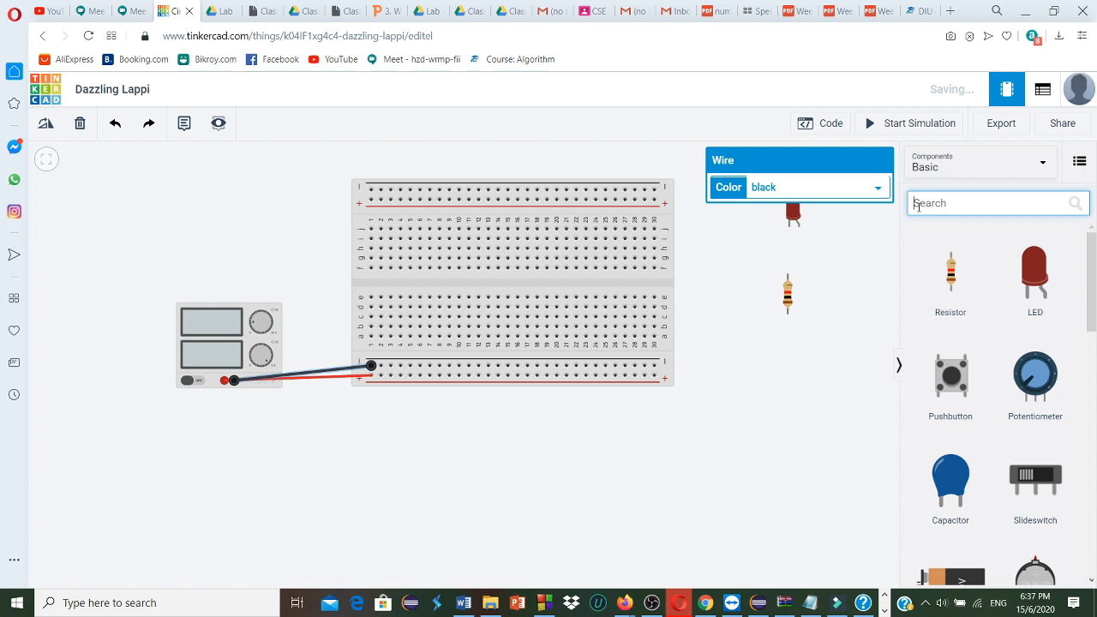
{"action": "type", "text": "74"}
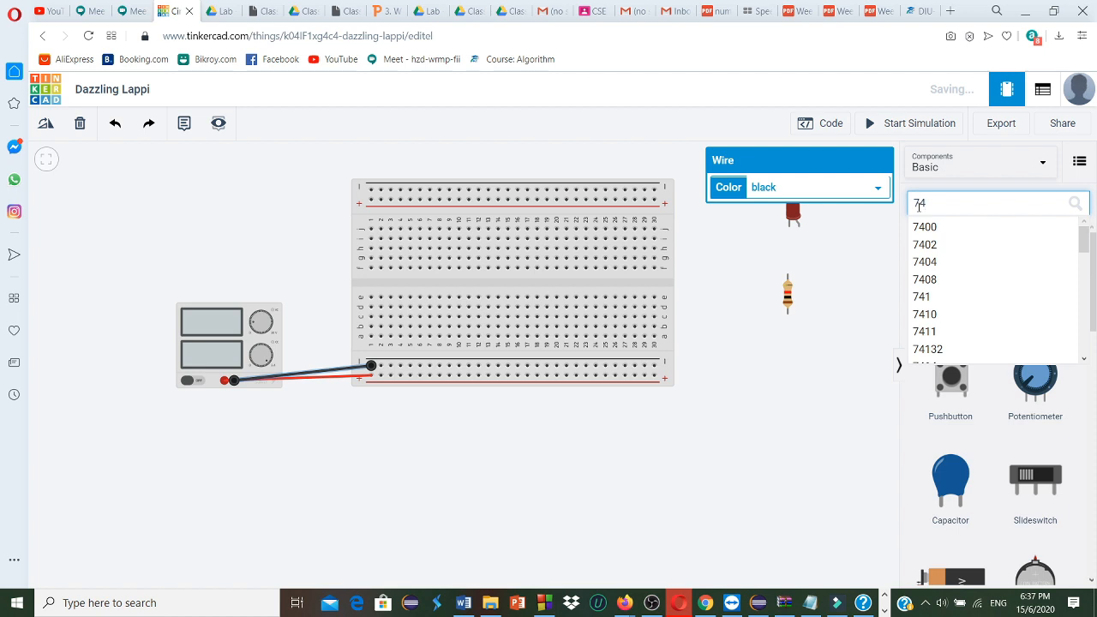
{"action": "type", "text": "08"}
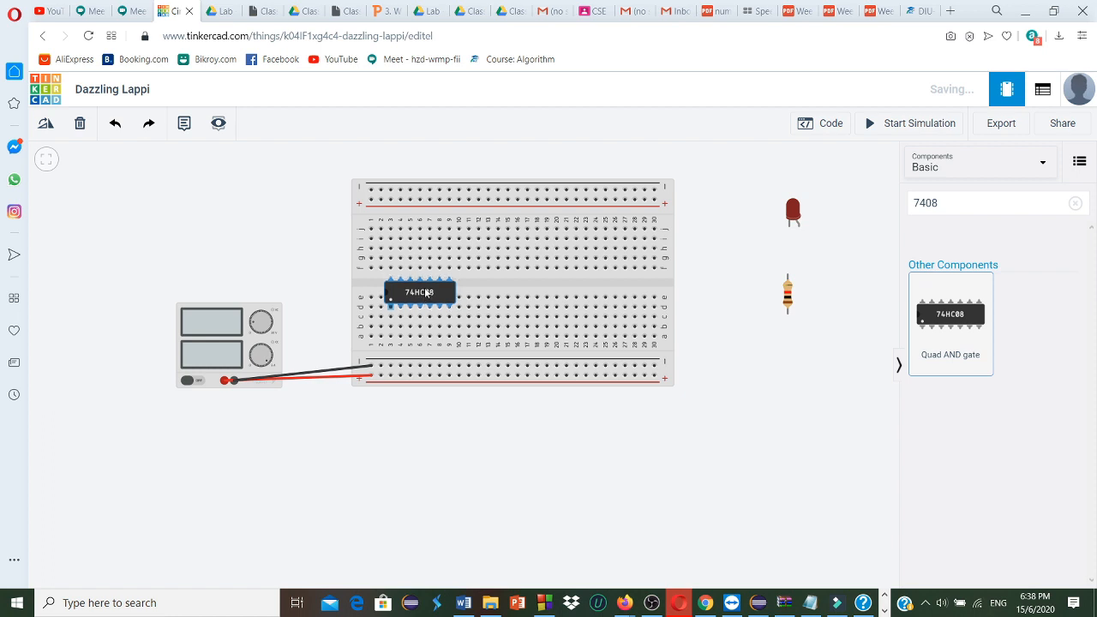
{"action": "left_click", "coordinate": [426, 292]}
{"action": "left_click_drag", "start_coordinate": [426, 292], "coordinate": [426, 283]}
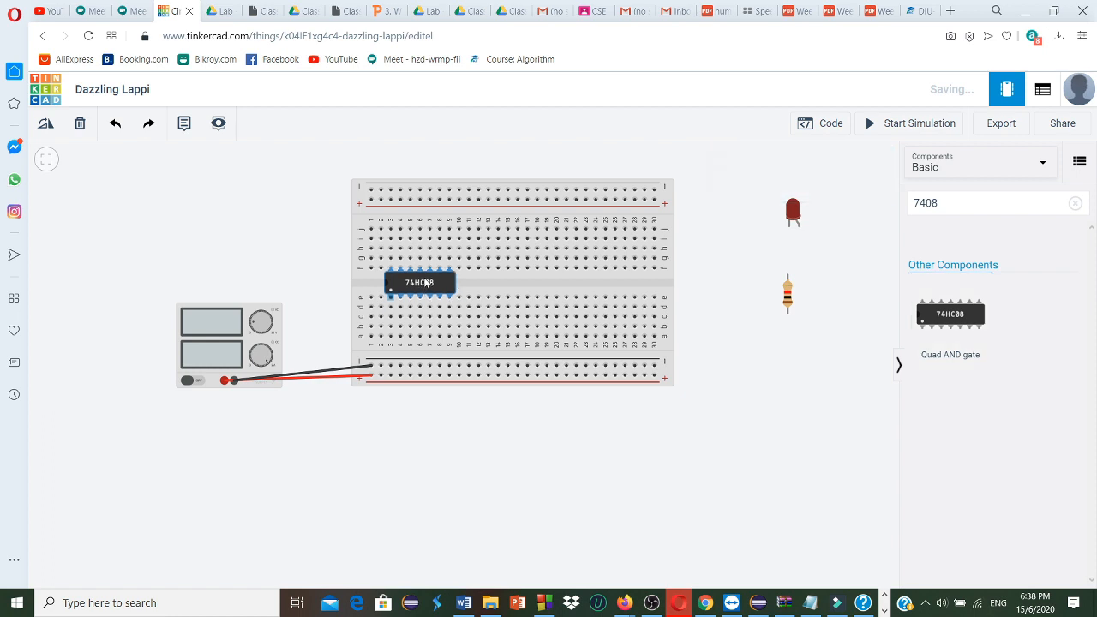
{"action": "left_click", "coordinate": [469, 284]}
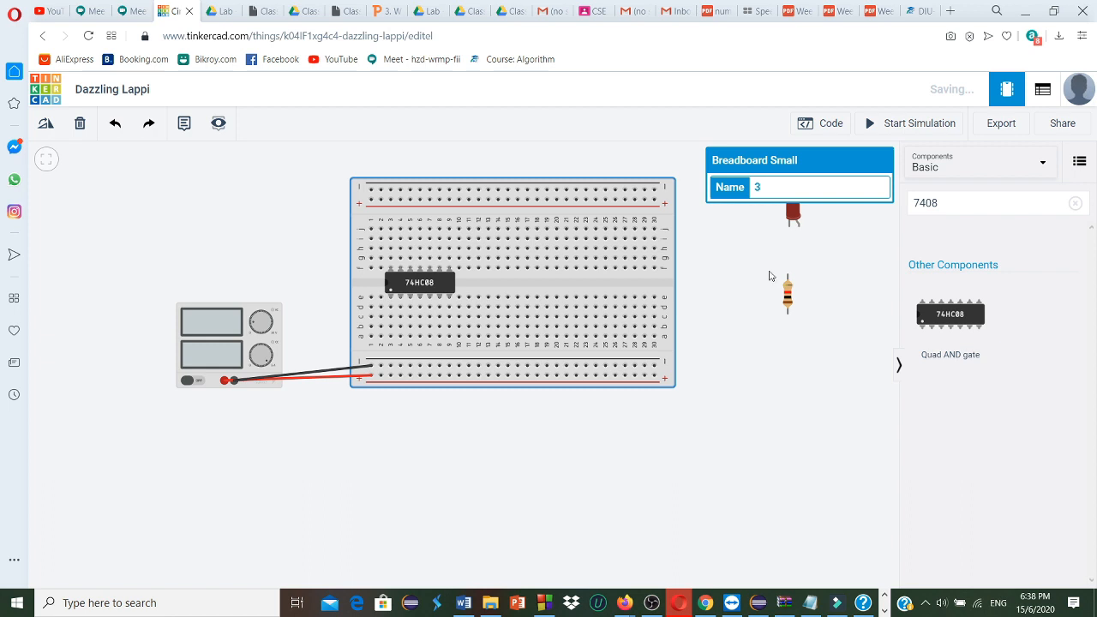
Wire the AND gate's first two input pins from holes d3 and d4 straight down to the lower negative rail
{"action": "left_click", "coordinate": [392, 300]}
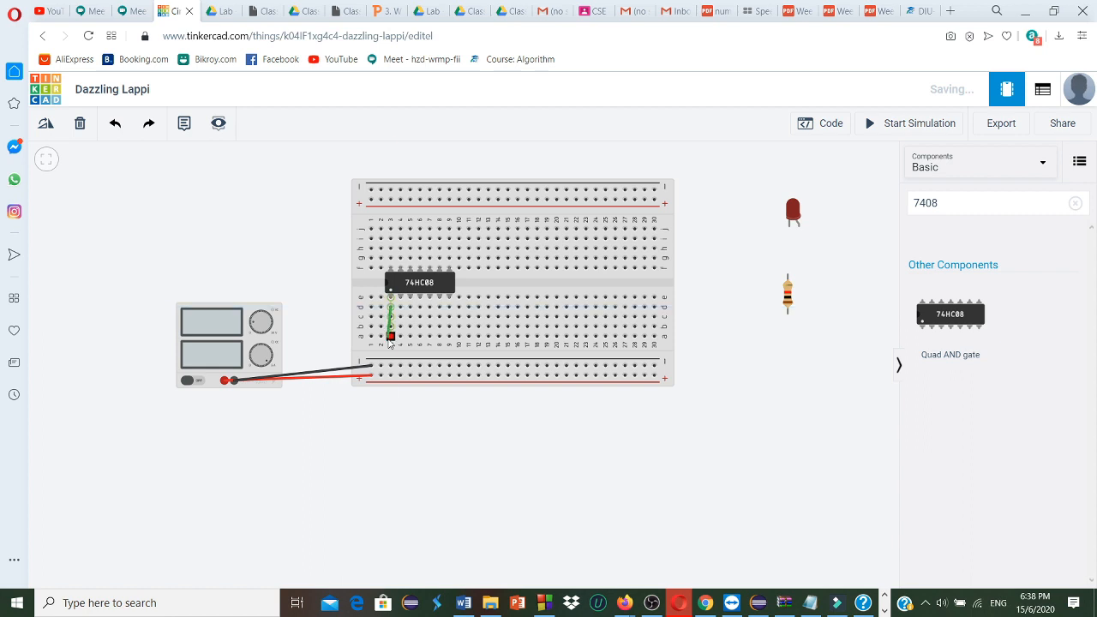
{"action": "left_click", "coordinate": [390, 366]}
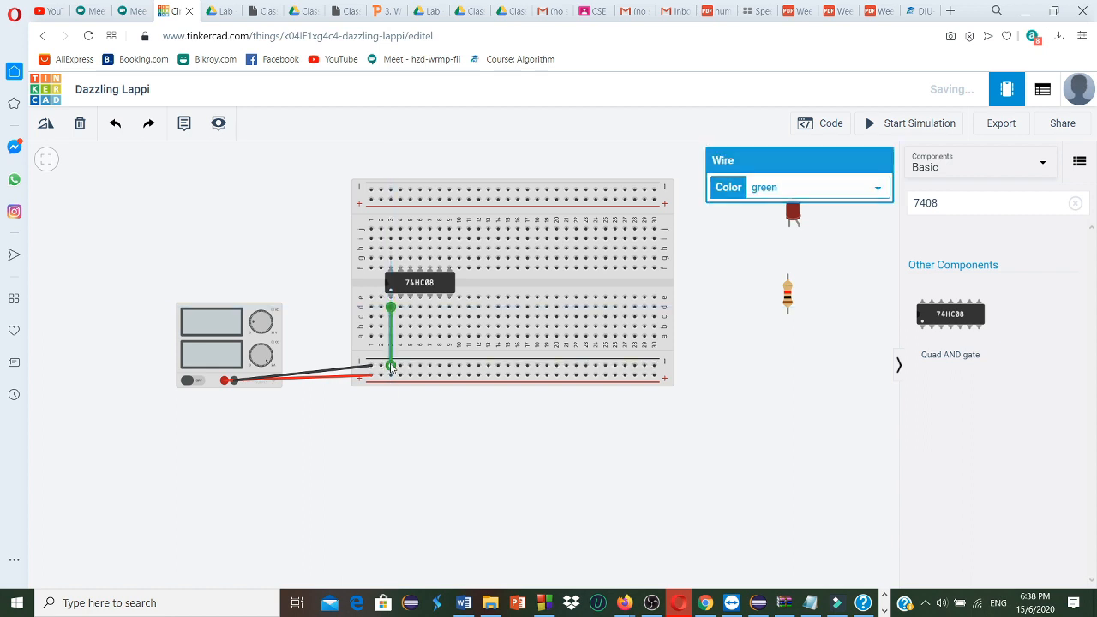
{"action": "left_click", "coordinate": [400, 307]}
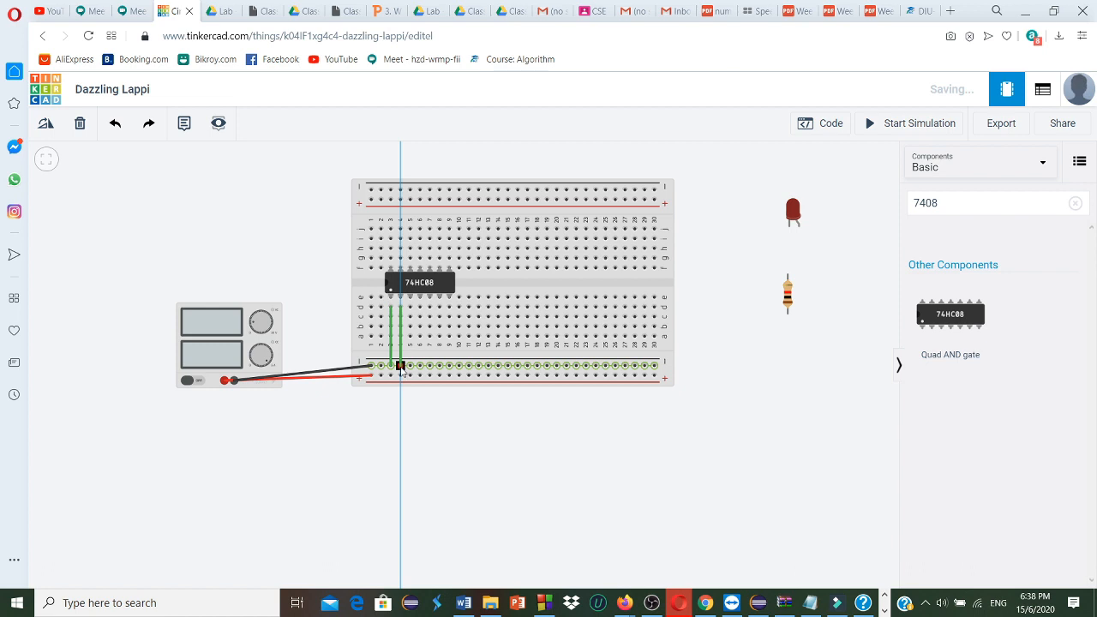
{"action": "left_click", "coordinate": [400, 366]}
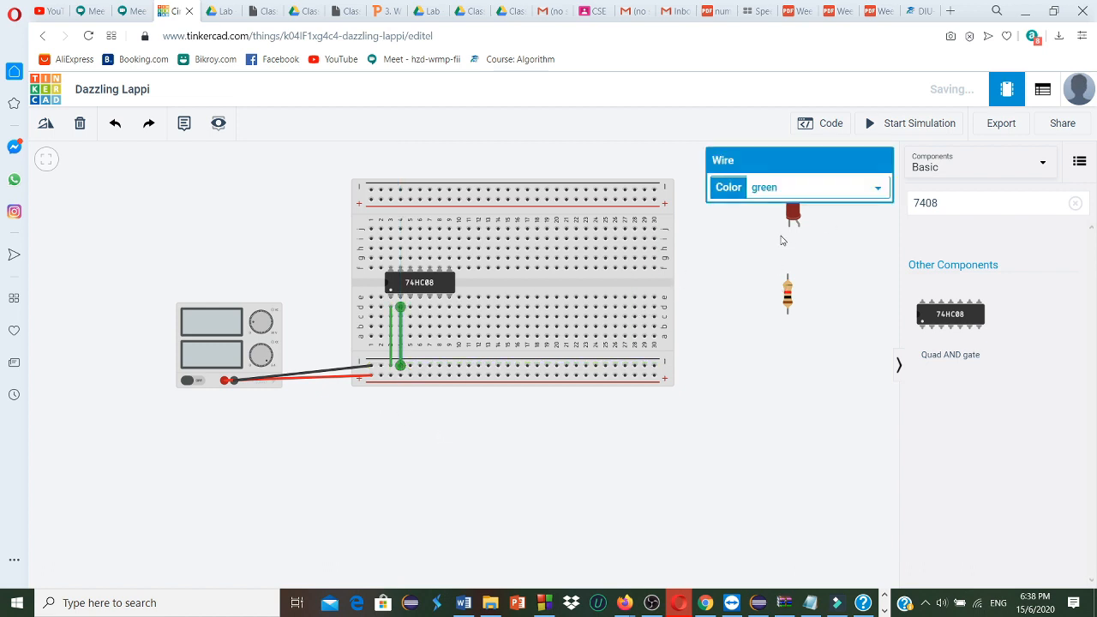
Move the LED onto the upper half of the breadboard with its legs in columns 13 and 14
{"action": "left_click", "coordinate": [793, 215]}
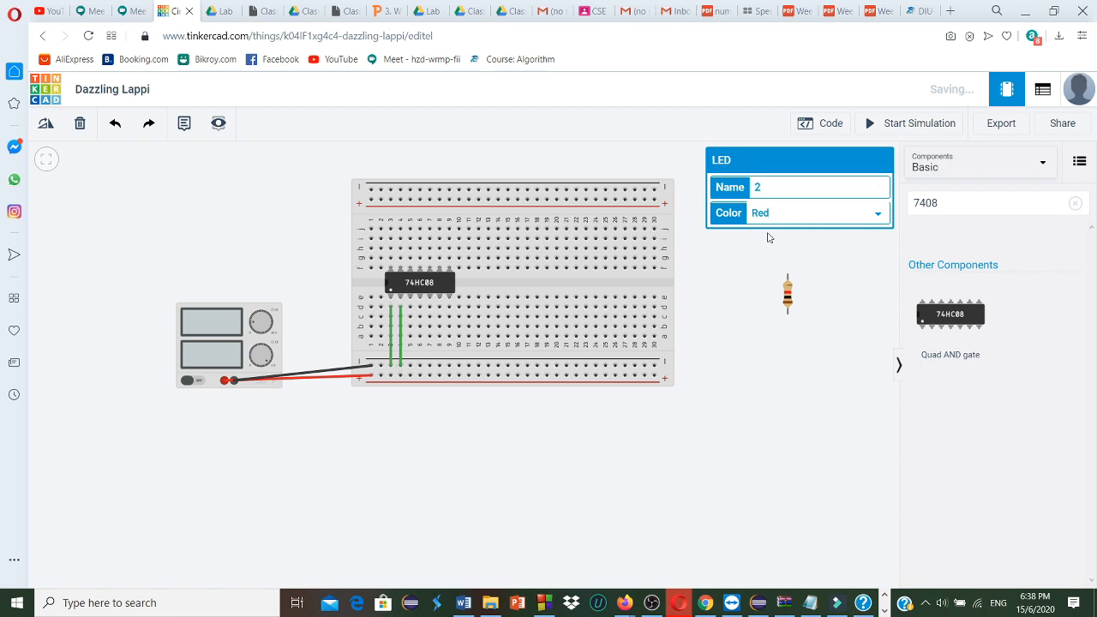
{"action": "left_click", "coordinate": [767, 260]}
{"action": "left_click_drag", "start_coordinate": [624, 221], "coordinate": [490, 232]}
Move the resistor onto the breadboard, rotate it horizontal, and seat it in row h from column 14 to column 18
{"action": "left_click_drag", "start_coordinate": [793, 293], "coordinate": [505, 269]}
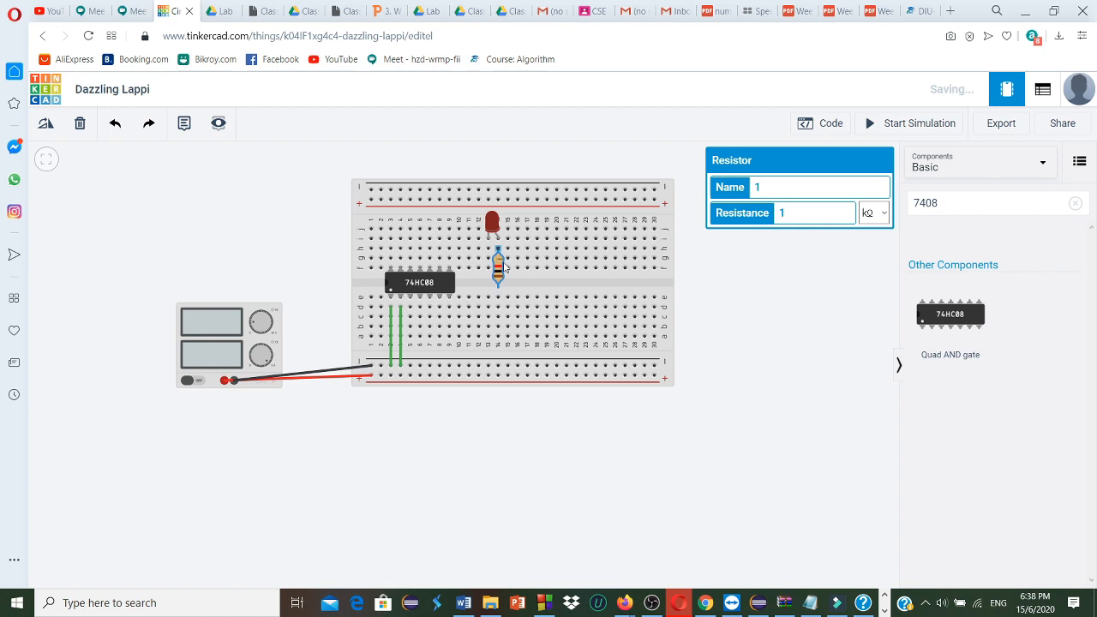
{"action": "key", "text": "r"}
{"action": "key", "text": "r"}
{"action": "key", "text": "r"}
{"action": "key", "text": "r"}
{"action": "key", "text": "r"}
{"action": "key", "text": "r"}
{"action": "key", "text": "r"}
{"action": "key", "text": "r"}
{"action": "key", "text": "r"}
{"action": "left_click_drag", "start_coordinate": [506, 267], "coordinate": [519, 251]}
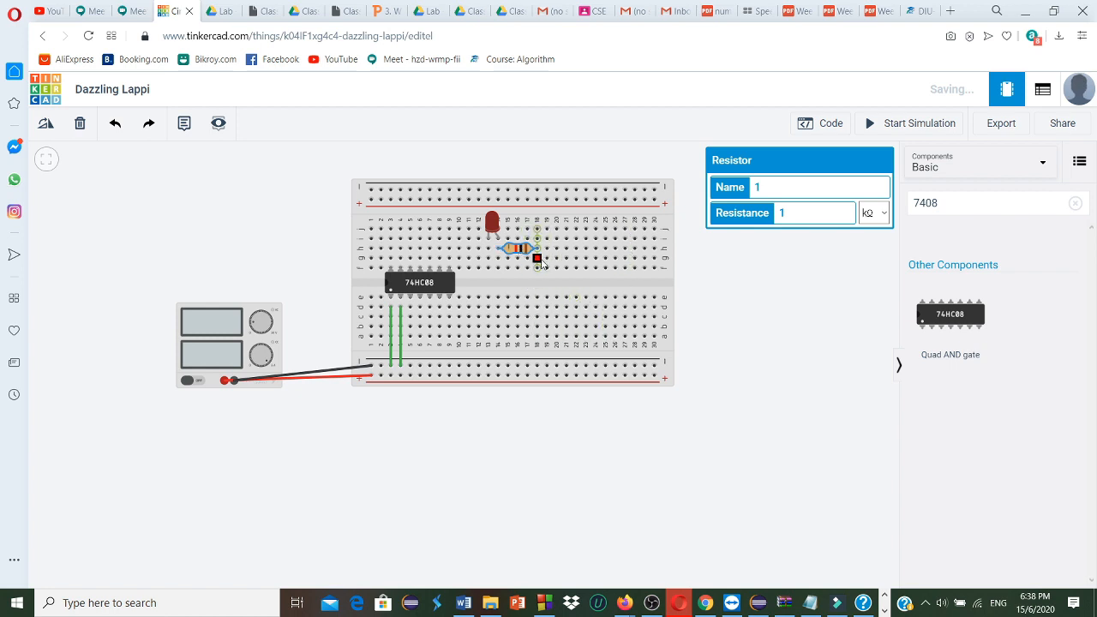
Wire the LED's column at h13 to the upper negative rail at column 4, and the resistor's free end at g18 to d5
{"action": "left_click", "coordinate": [539, 262]}
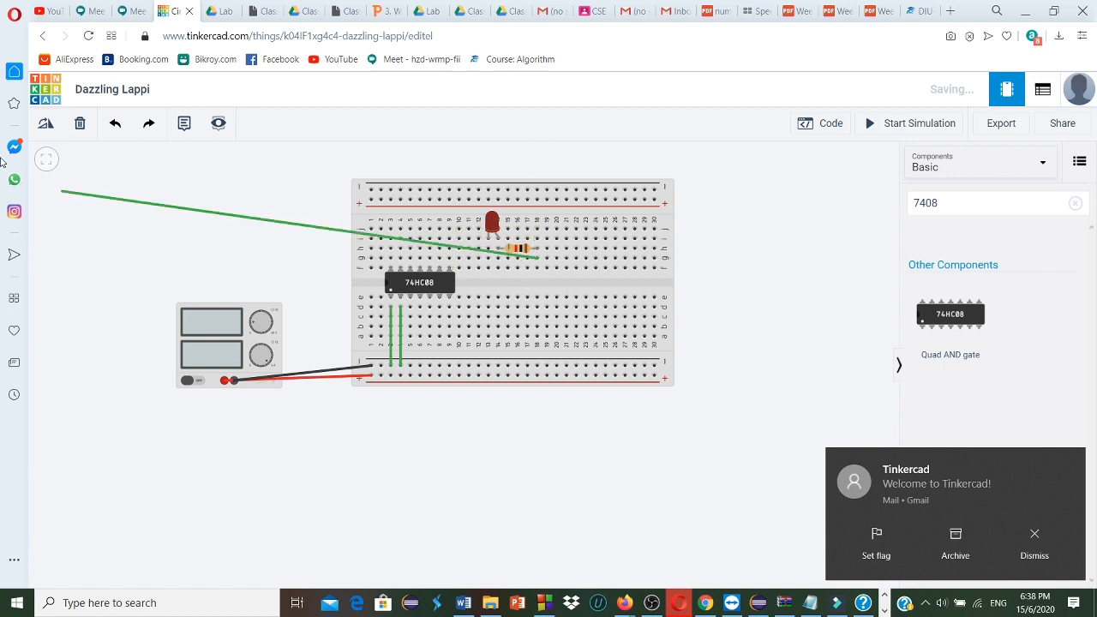
{"action": "left_click", "coordinate": [80, 125]}
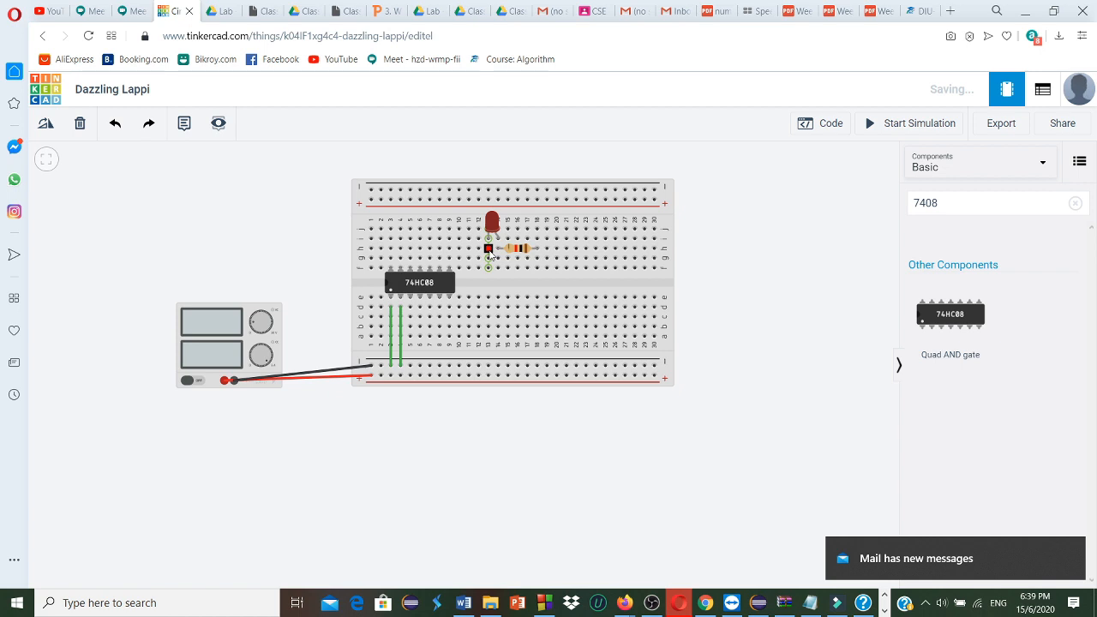
{"action": "left_click", "coordinate": [487, 249]}
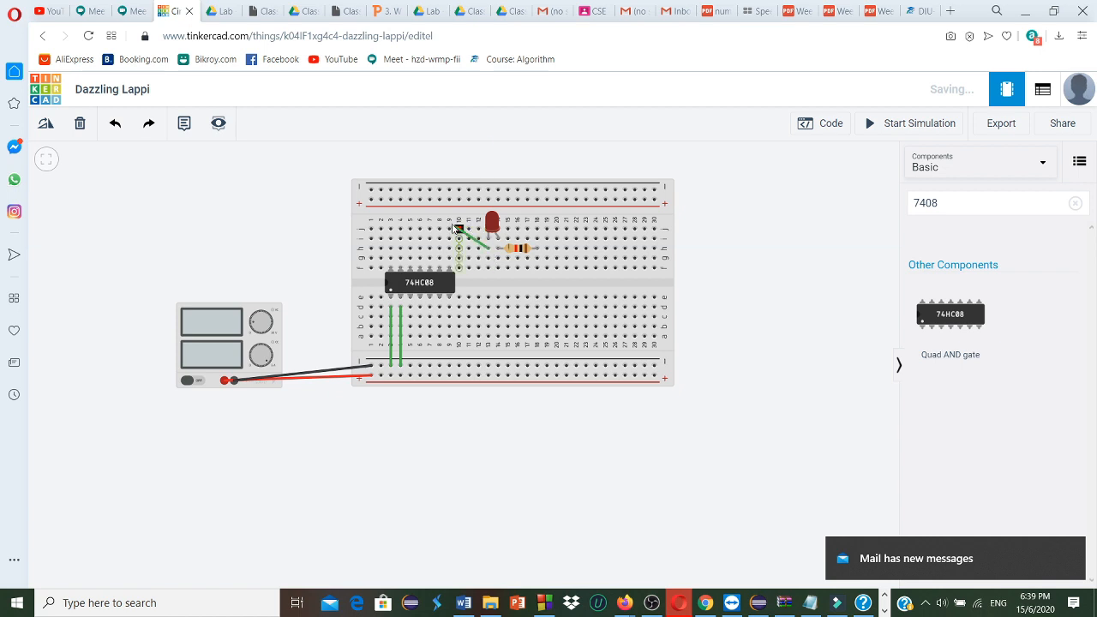
{"action": "left_click", "coordinate": [399, 189]}
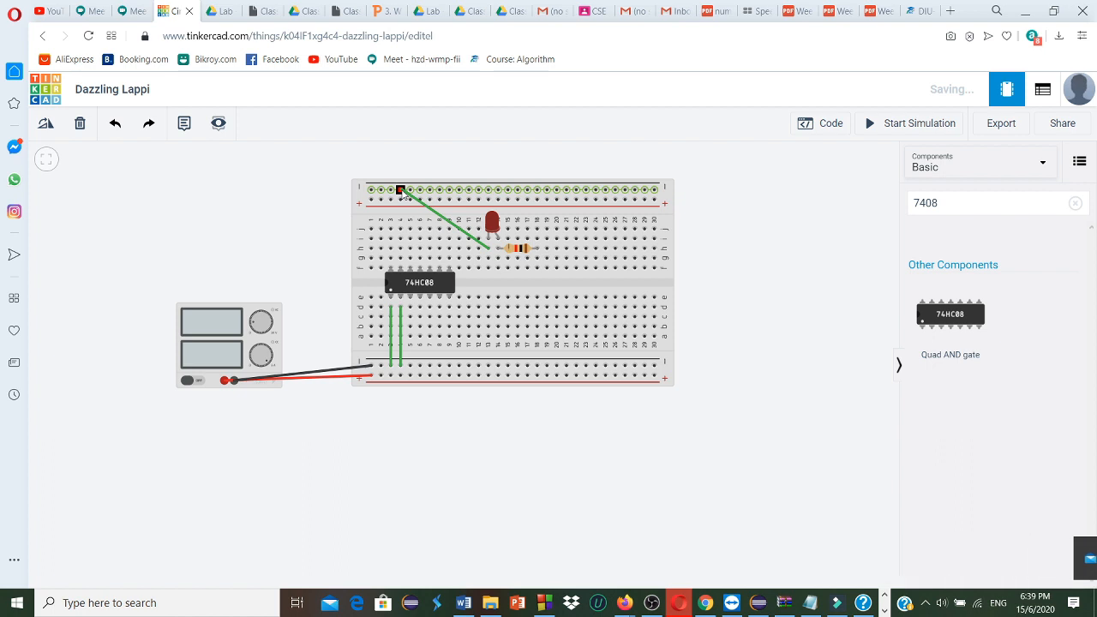
{"action": "left_click", "coordinate": [403, 194]}
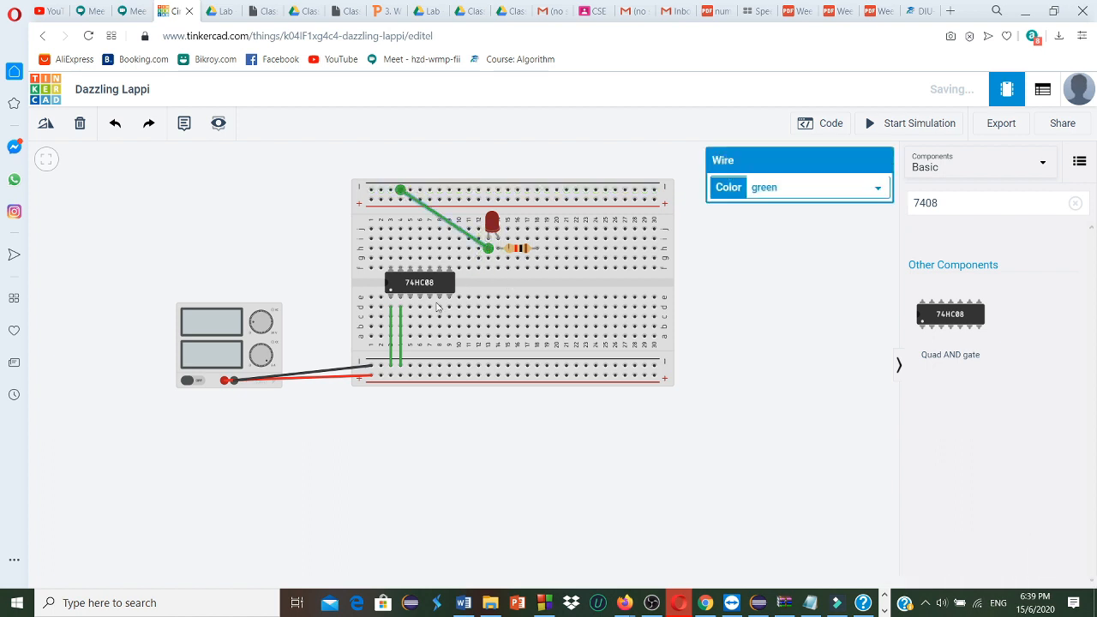
{"action": "left_click", "coordinate": [537, 260]}
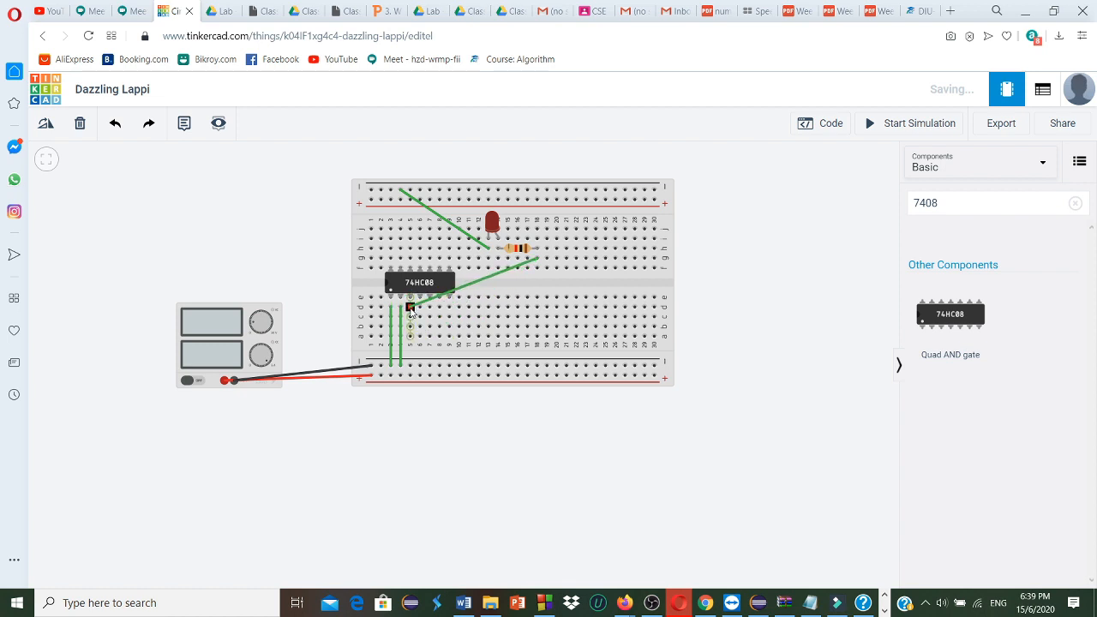
{"action": "left_click", "coordinate": [411, 312]}
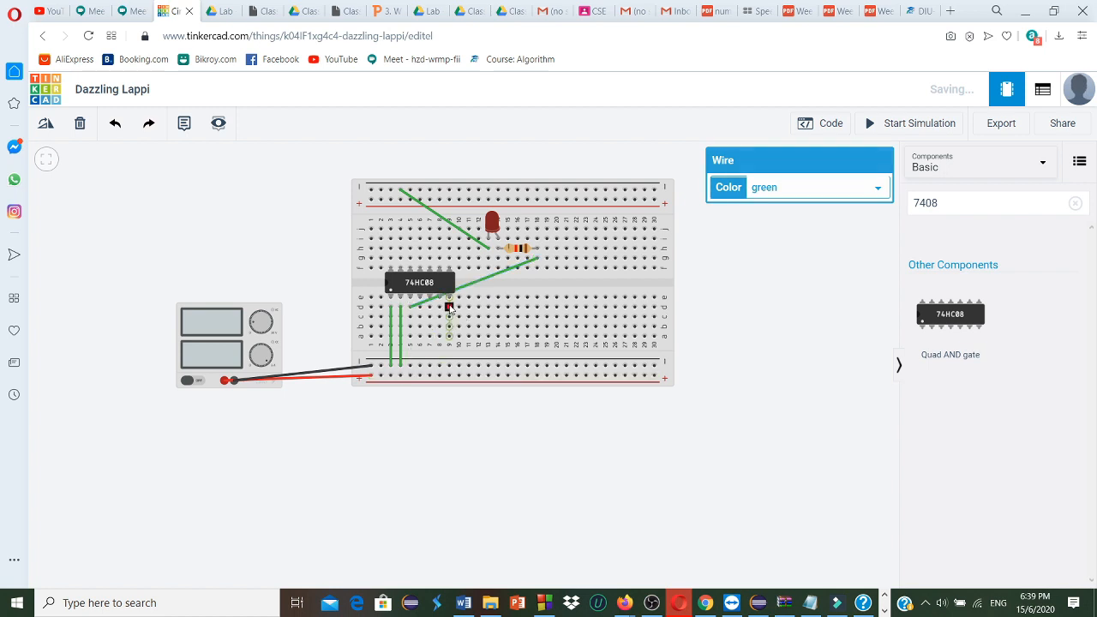
Wire the AND gate's ground pin from hole d9 to the lower negative rail and color the wire black
{"action": "left_click", "coordinate": [448, 299]}
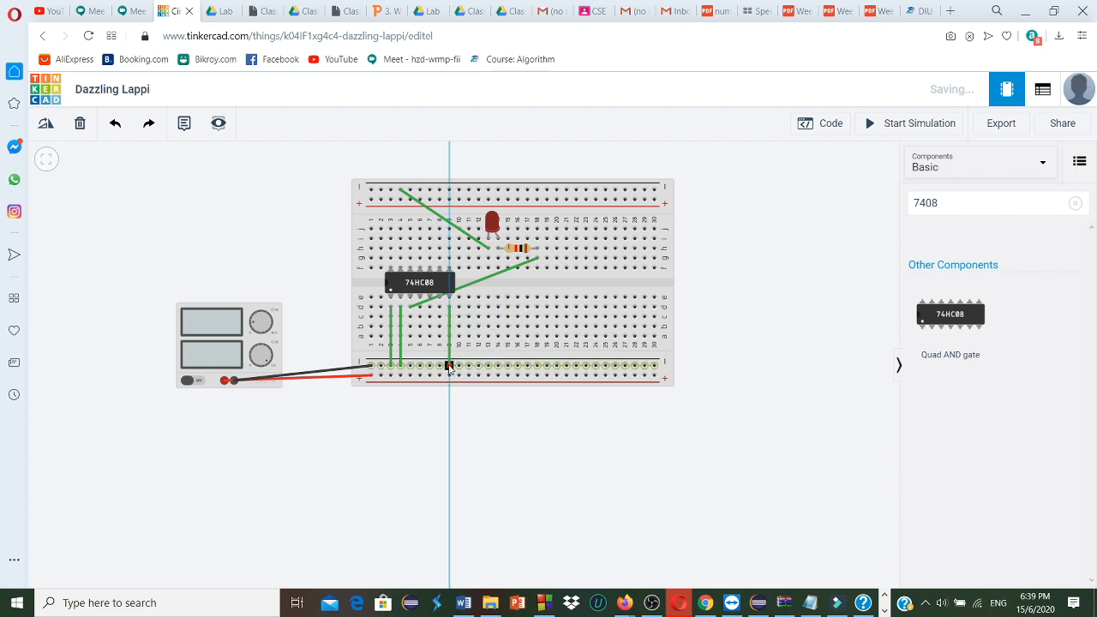
{"action": "left_click", "coordinate": [448, 367]}
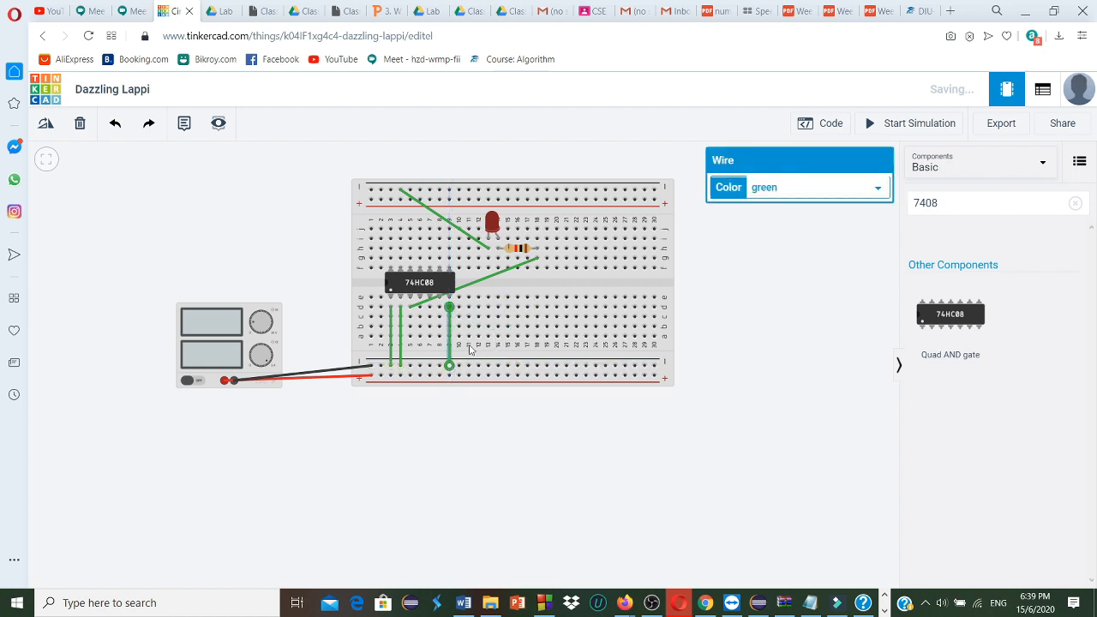
{"action": "left_click", "coordinate": [878, 191]}
{"action": "left_click", "coordinate": [792, 209]}
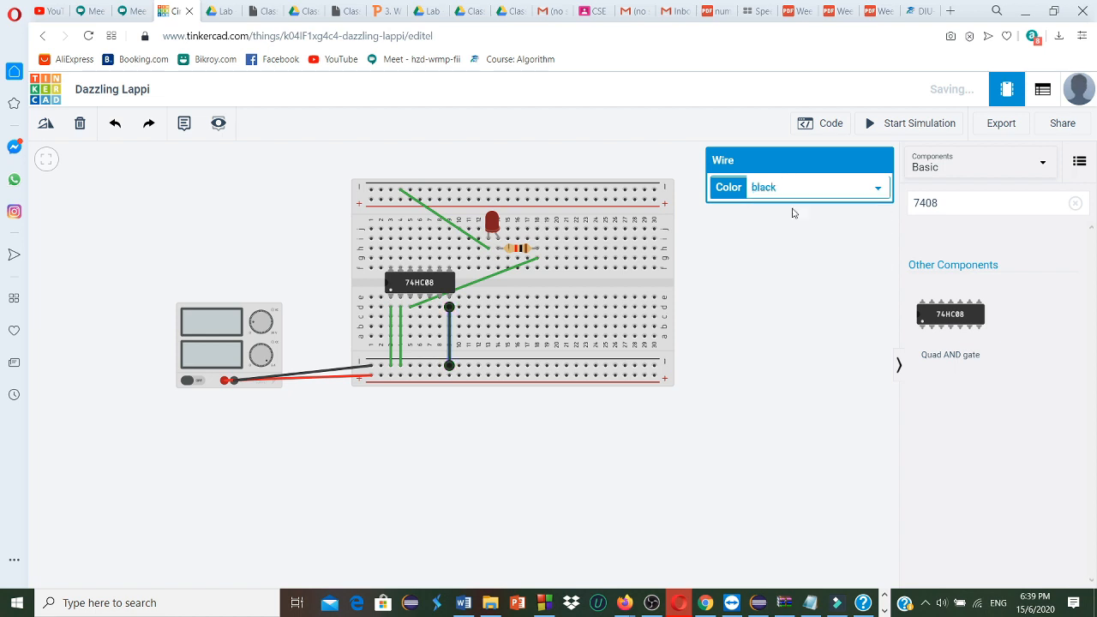
{"action": "left_click", "coordinate": [737, 324]}
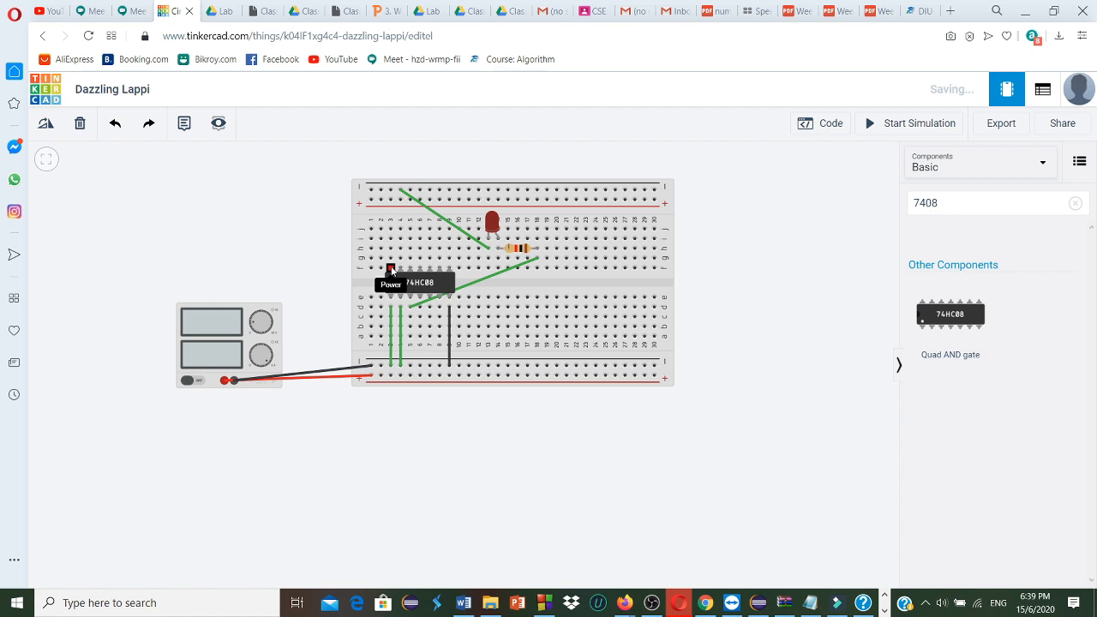
Wire the AND gate's power pin at column 3 to the upper positive rail and color the wire red
{"action": "left_click", "coordinate": [390, 268]}
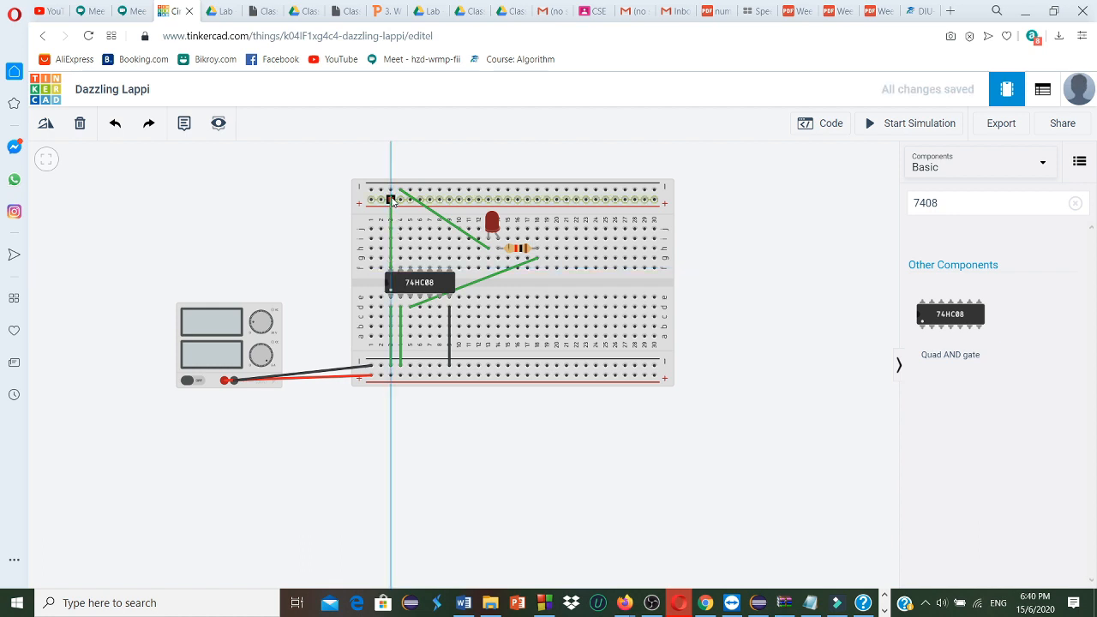
{"action": "left_click", "coordinate": [390, 200]}
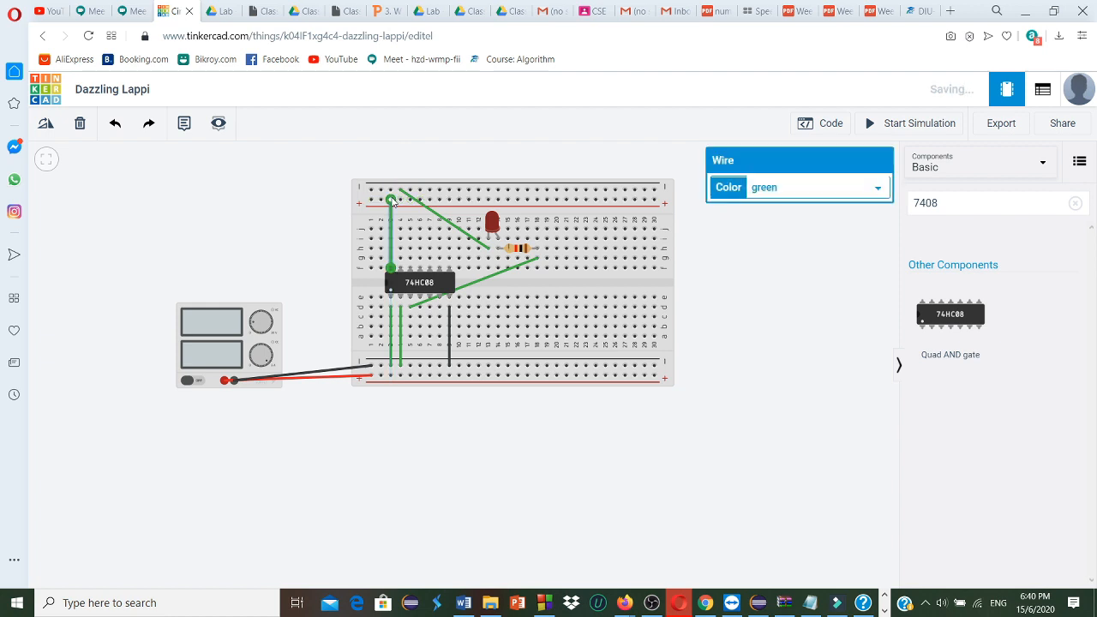
{"action": "left_click", "coordinate": [878, 191]}
{"action": "left_click", "coordinate": [792, 219]}
{"action": "left_click", "coordinate": [577, 462]}
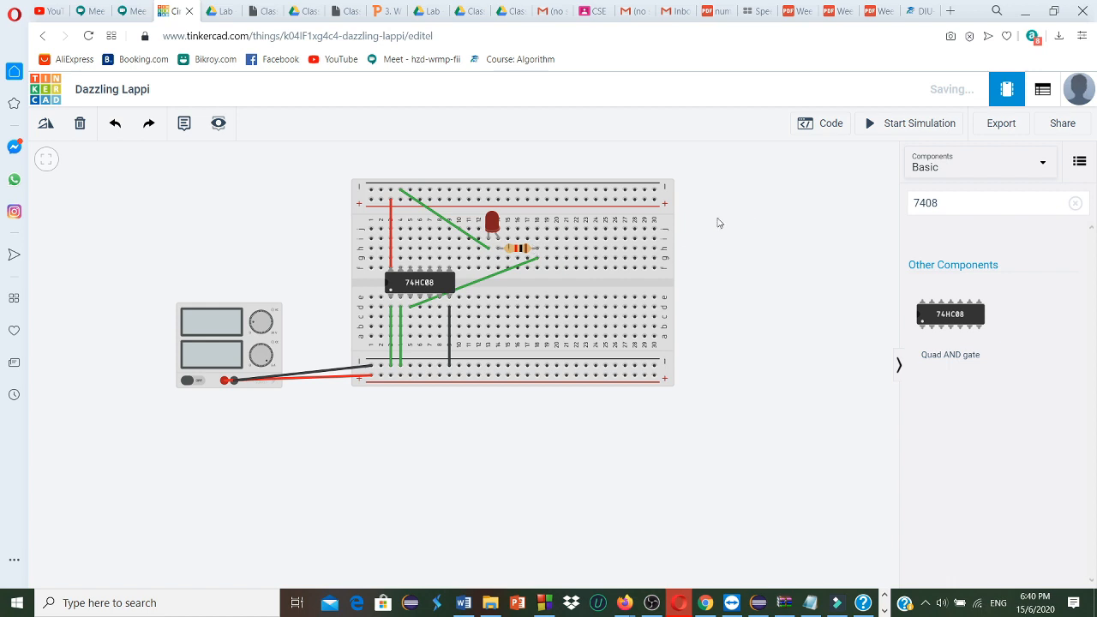
Wire the upper negative rail to the lower negative rail at column 29 and color the wire black
{"action": "left_click", "coordinate": [645, 200]}
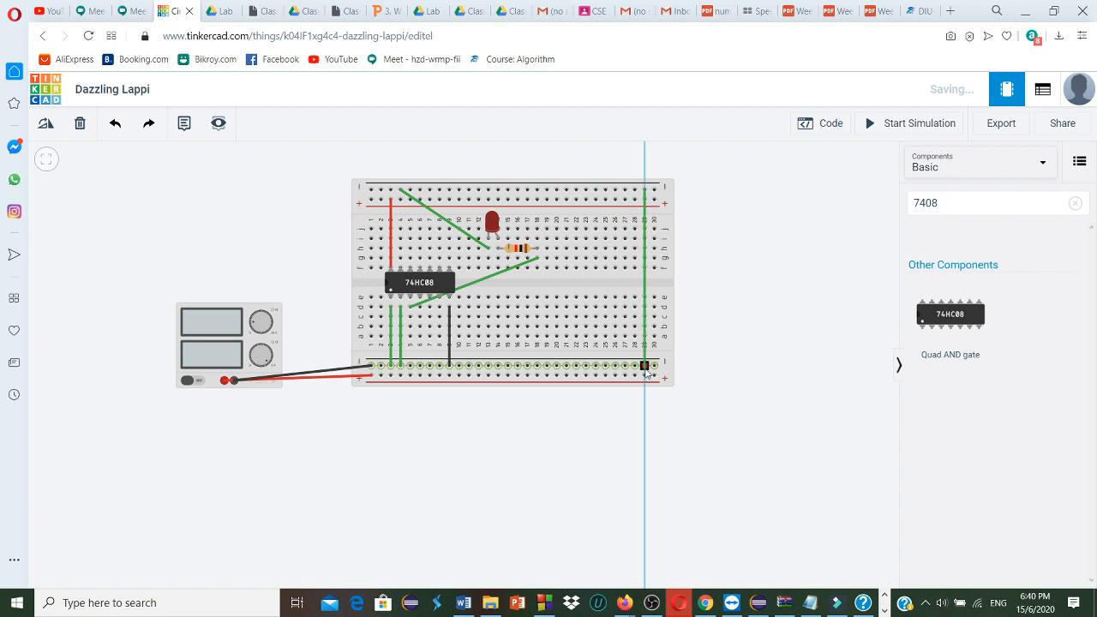
{"action": "left_click", "coordinate": [645, 367]}
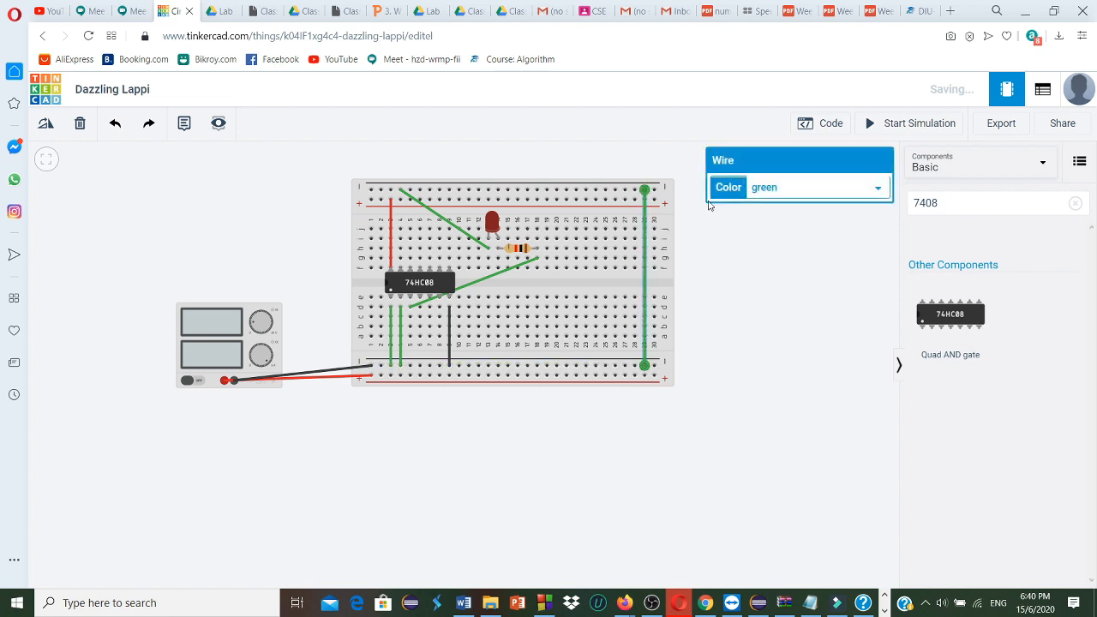
{"action": "left_click", "coordinate": [879, 191]}
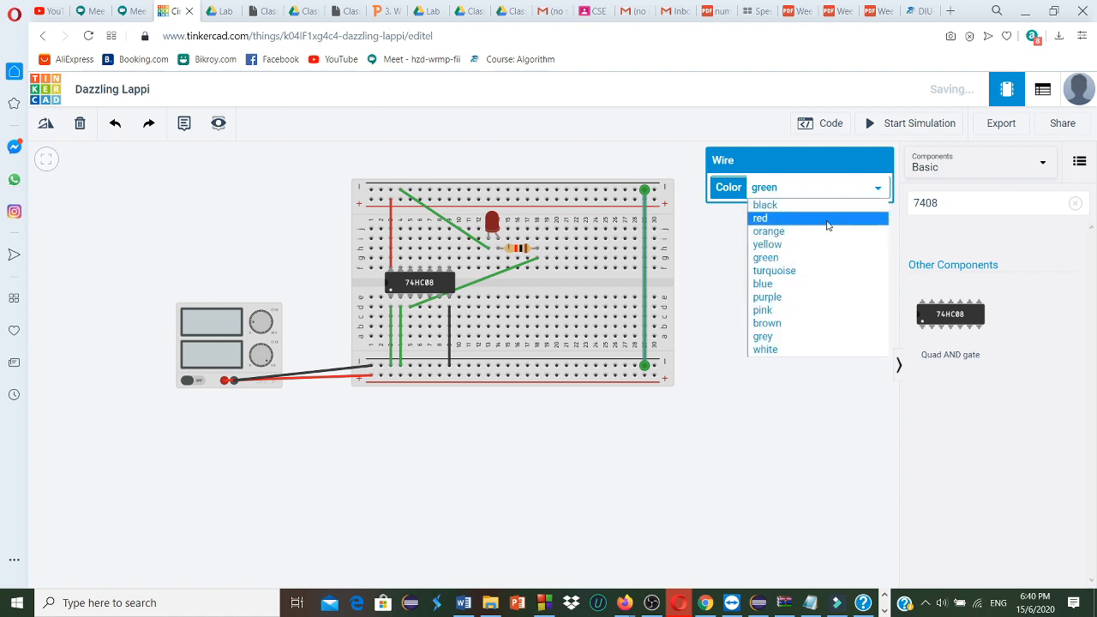
{"action": "left_click", "coordinate": [811, 206]}
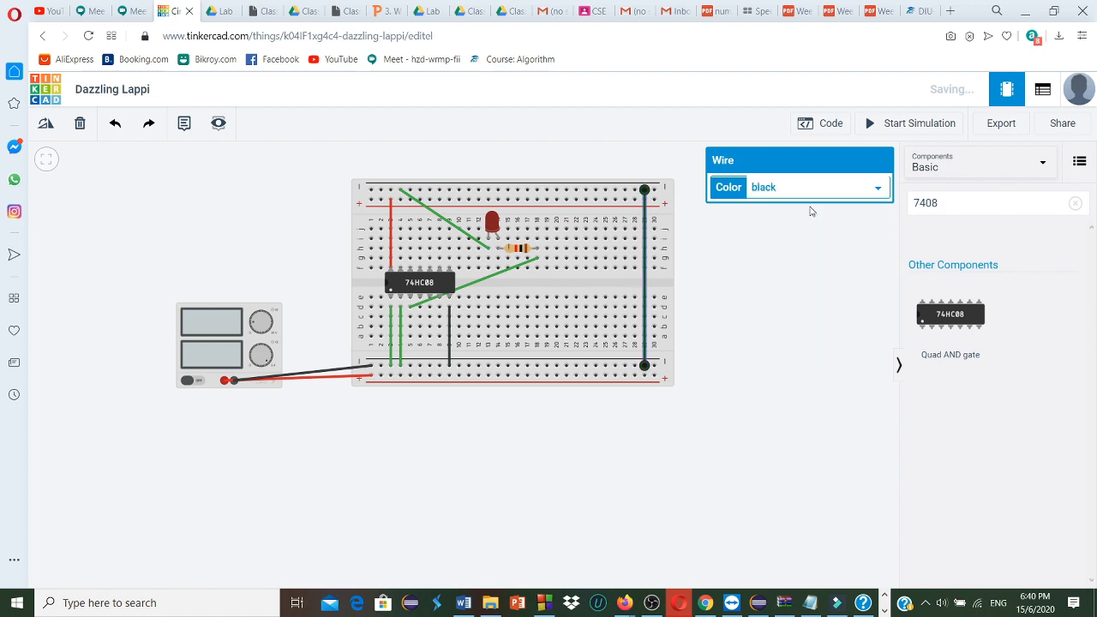
Wire the upper positive rail to the lower positive rail at column 30, color the wire red, and start the simulation
{"action": "left_click", "coordinate": [653, 203]}
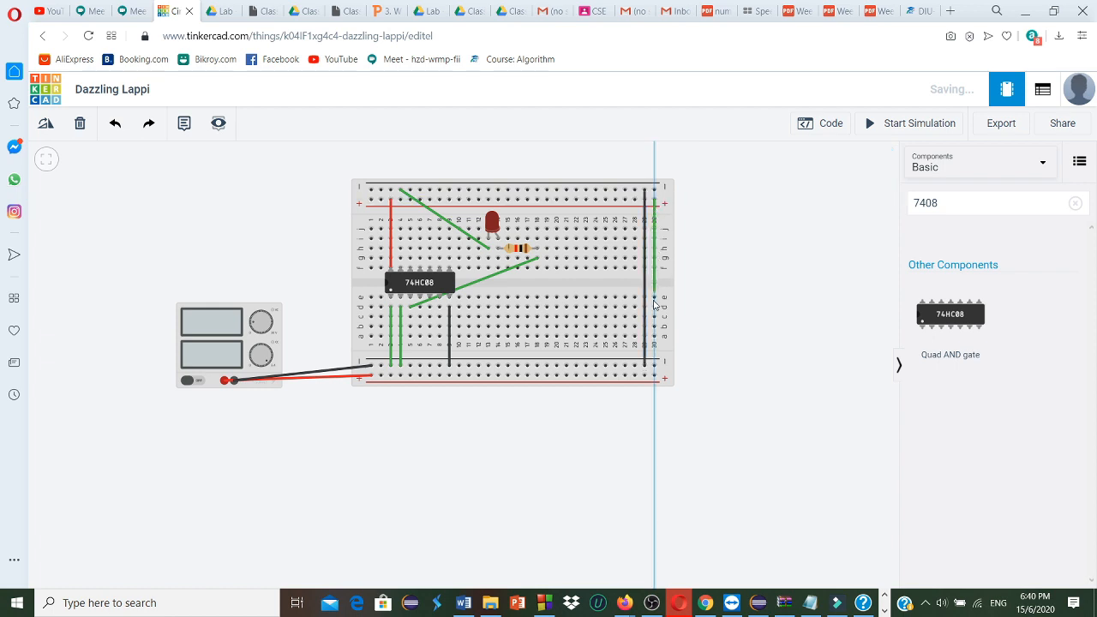
{"action": "left_click", "coordinate": [653, 376]}
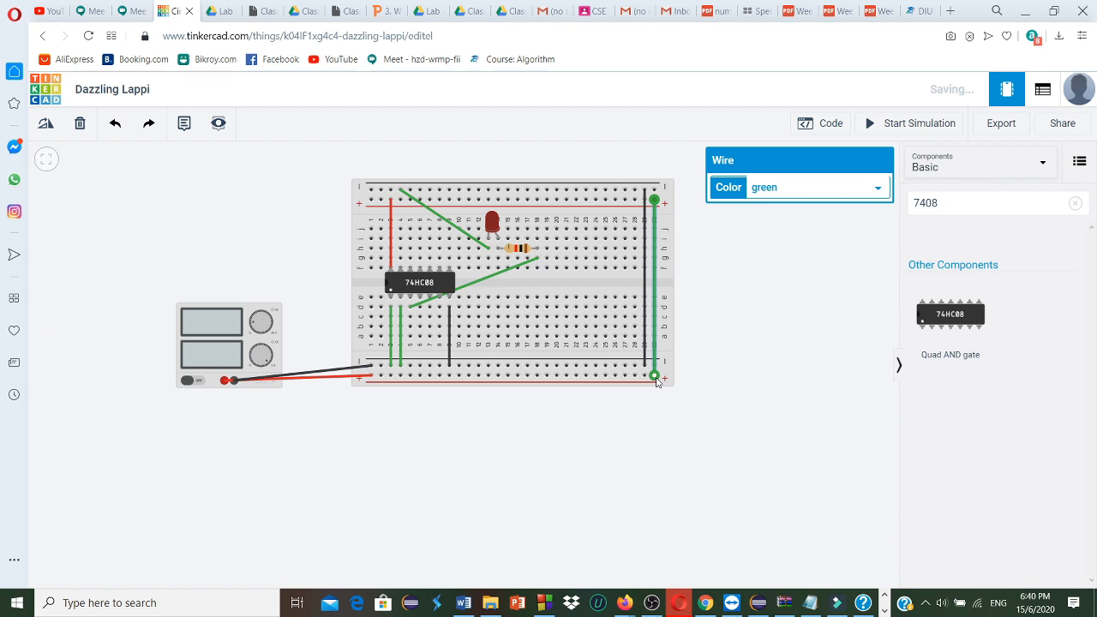
{"action": "left_click", "coordinate": [883, 193]}
{"action": "left_click", "coordinate": [824, 218]}
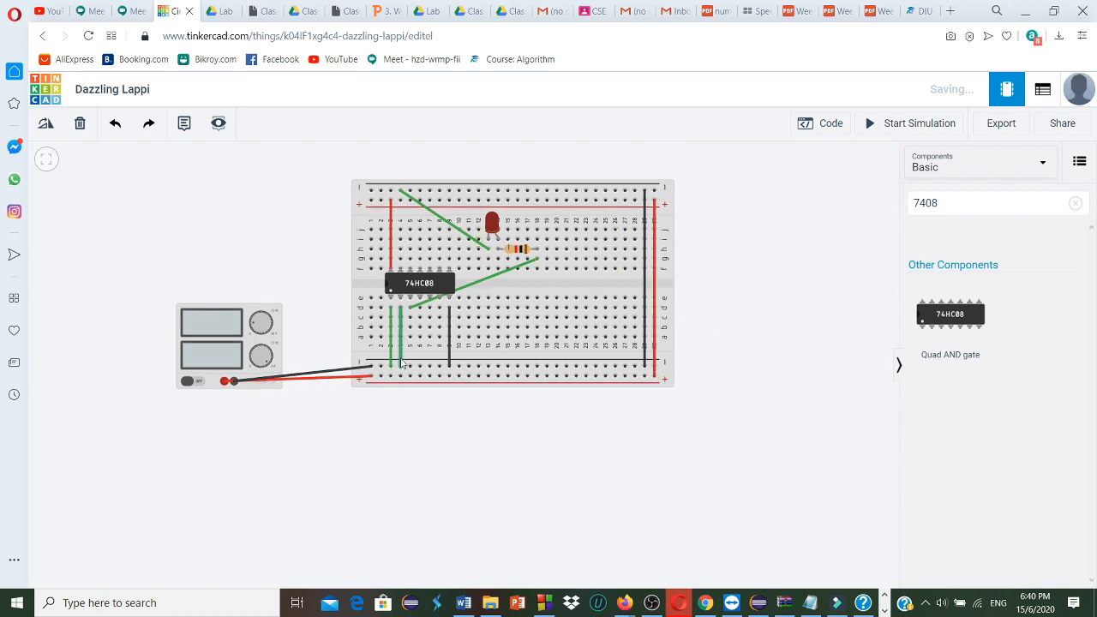
{"action": "left_click", "coordinate": [913, 126]}
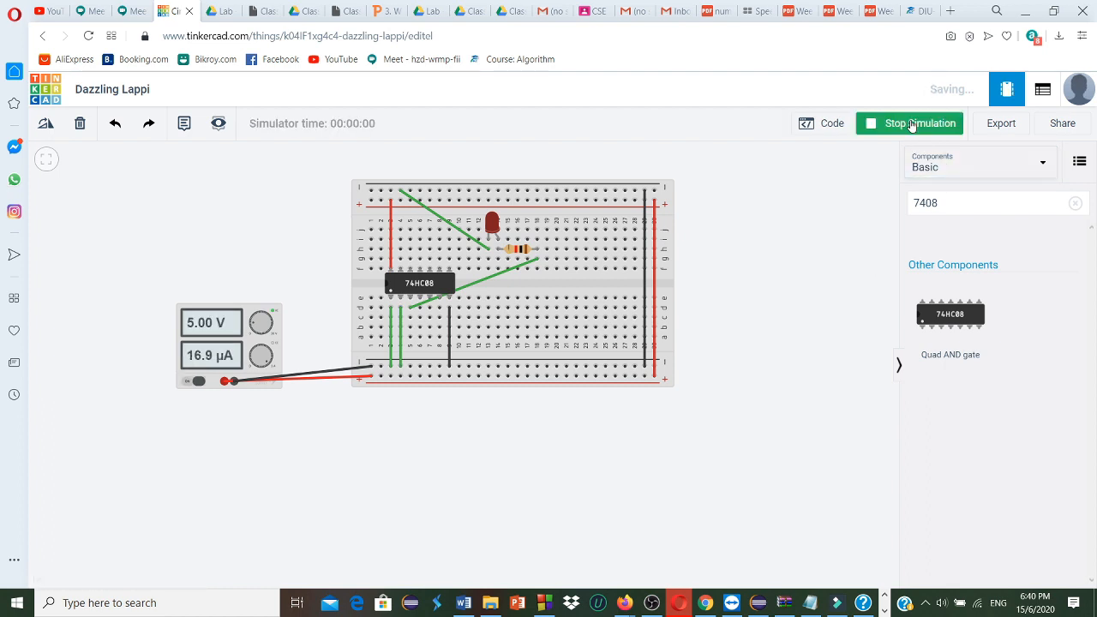
Delete the two green wires connecting the AND gate's inputs at columns 3 and 4 to the lower negative rail
{"action": "left_click", "coordinate": [399, 369]}
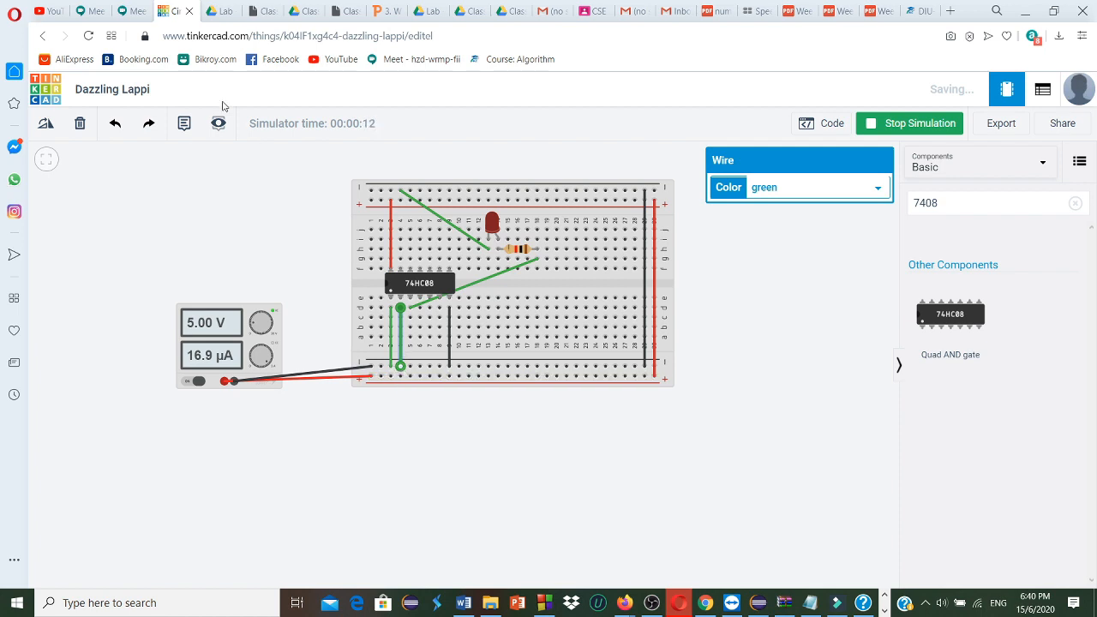
{"action": "left_click", "coordinate": [80, 122]}
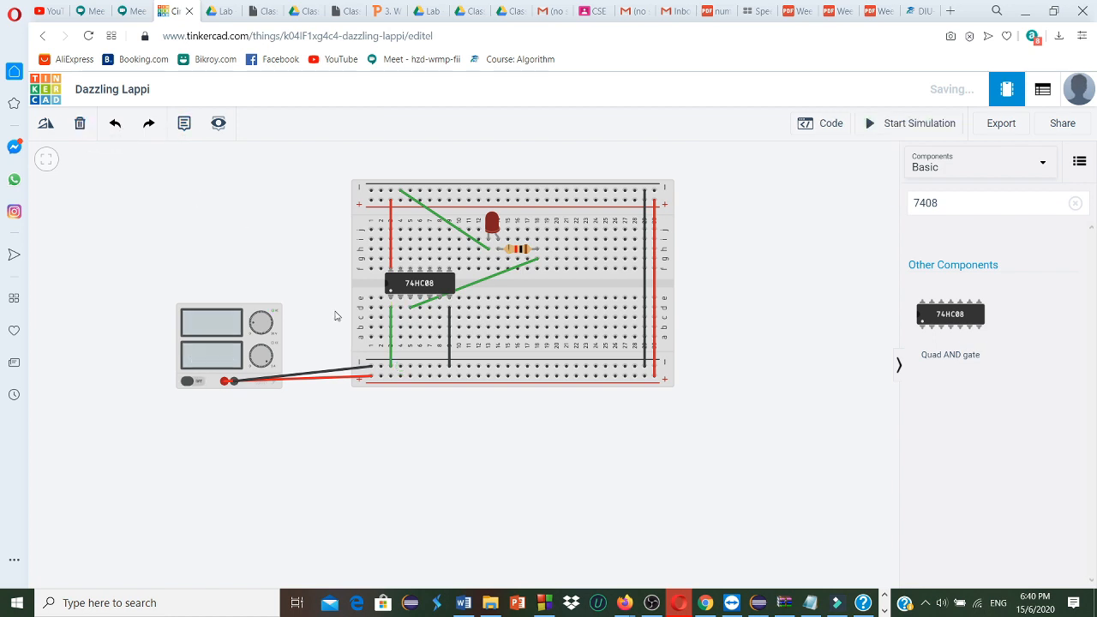
{"action": "left_click", "coordinate": [390, 354]}
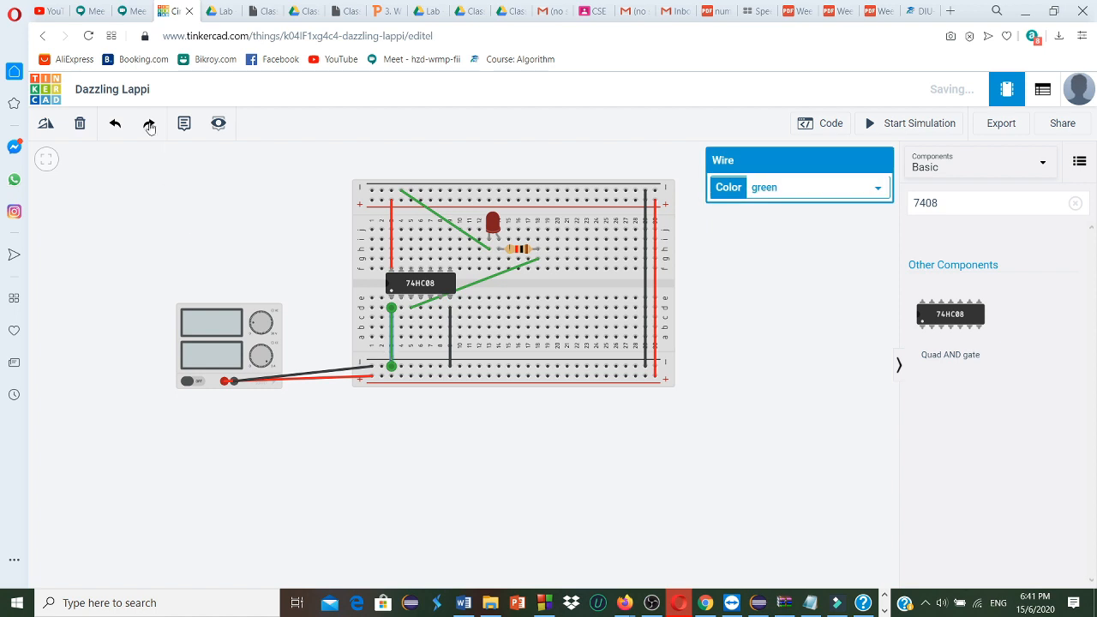
{"action": "left_click", "coordinate": [80, 125]}
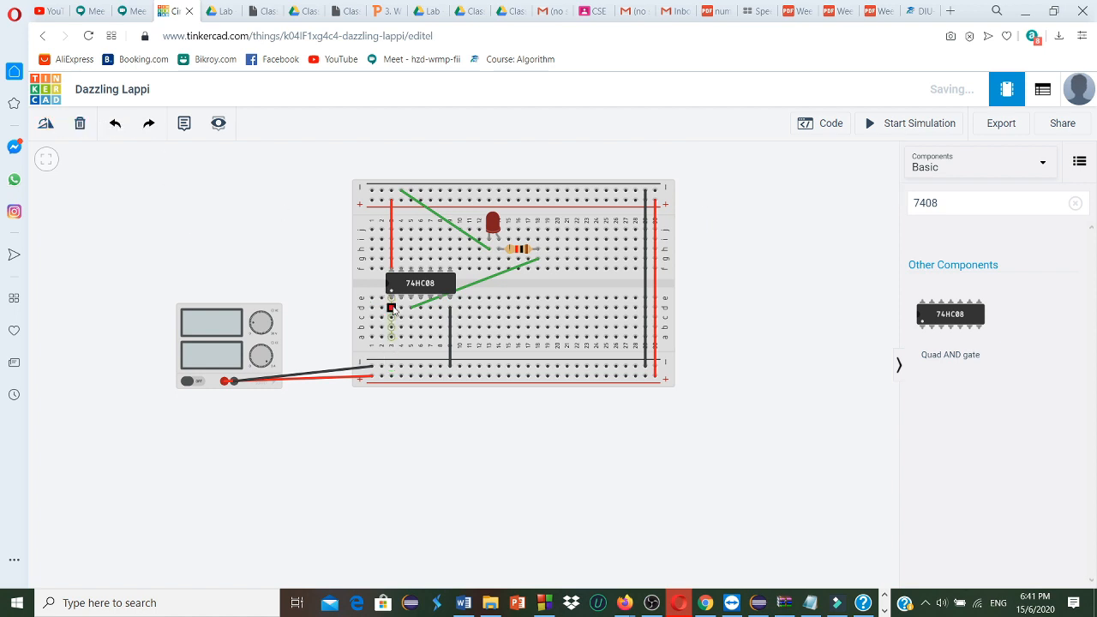
Wire the AND gate's inputs from holes d3 and d4 straight down to the lower positive rail and run the simulation
{"action": "left_click", "coordinate": [392, 308]}
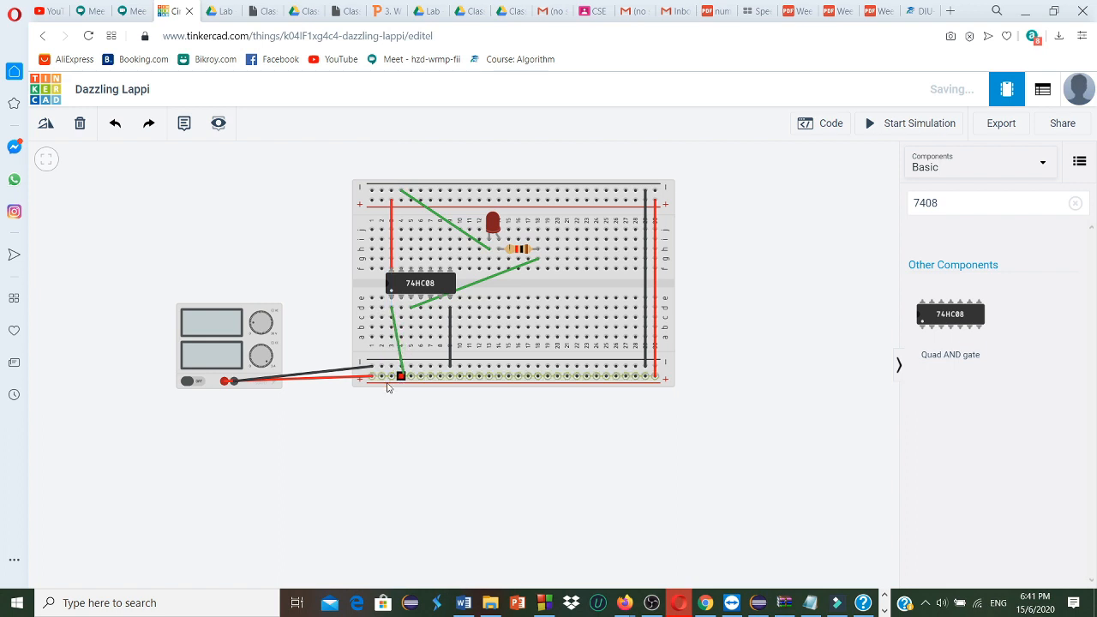
{"action": "left_click", "coordinate": [397, 376]}
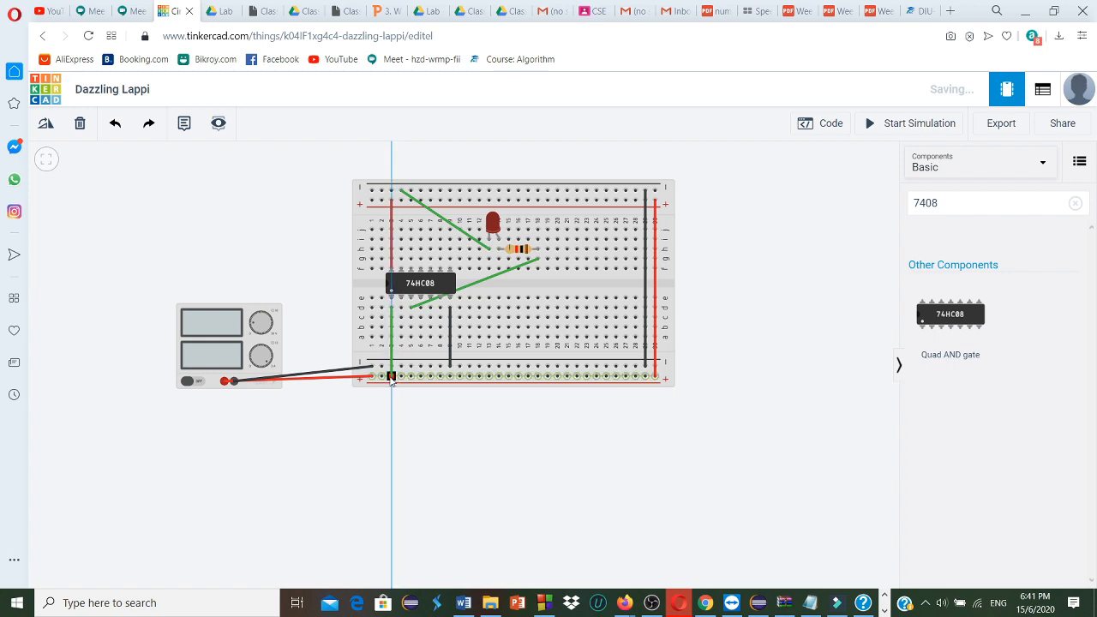
{"action": "left_click", "coordinate": [391, 375]}
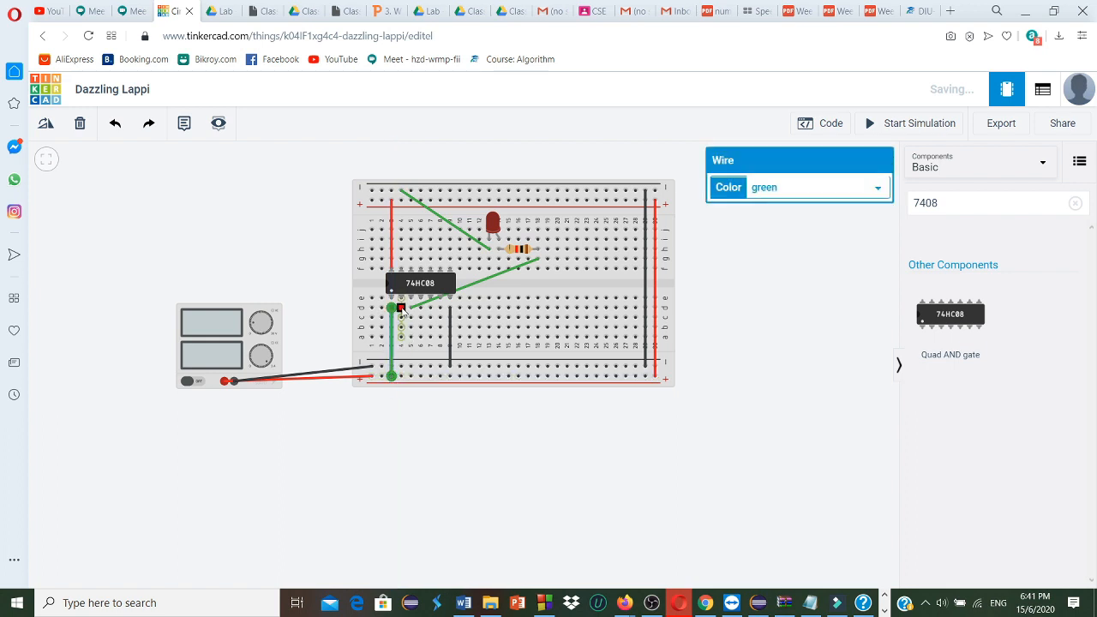
{"action": "left_click", "coordinate": [401, 308]}
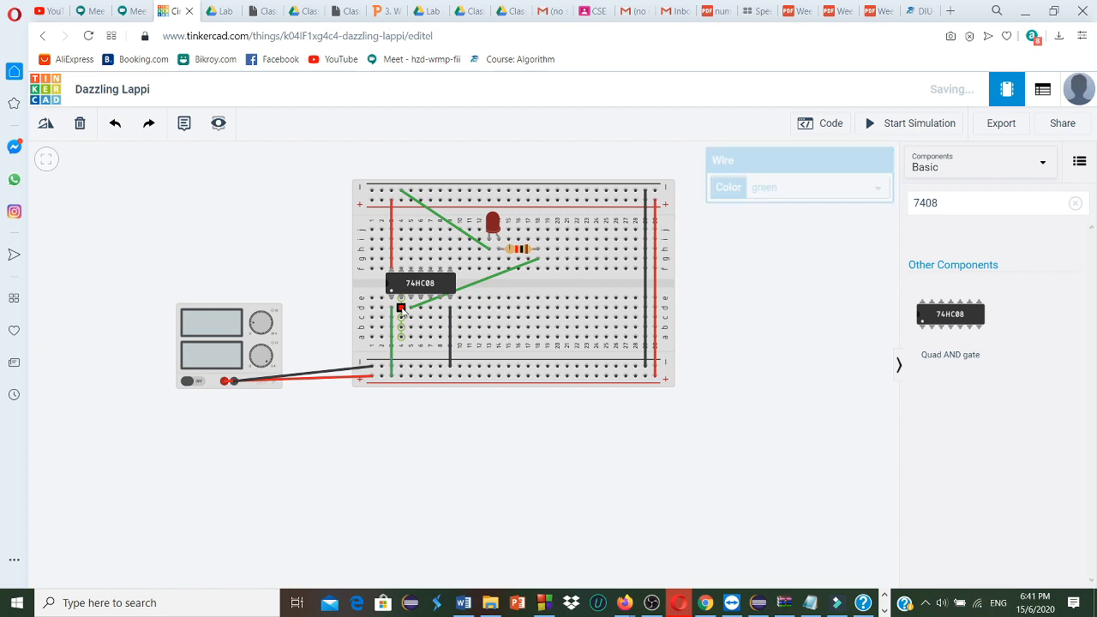
{"action": "left_click", "coordinate": [401, 374]}
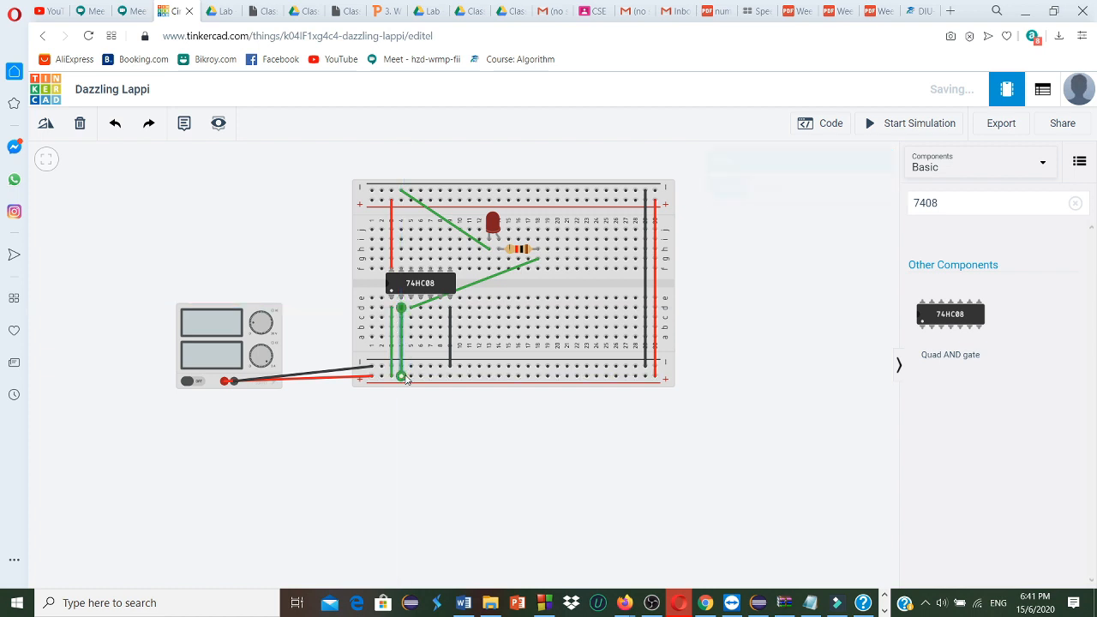
{"action": "left_click", "coordinate": [916, 128]}
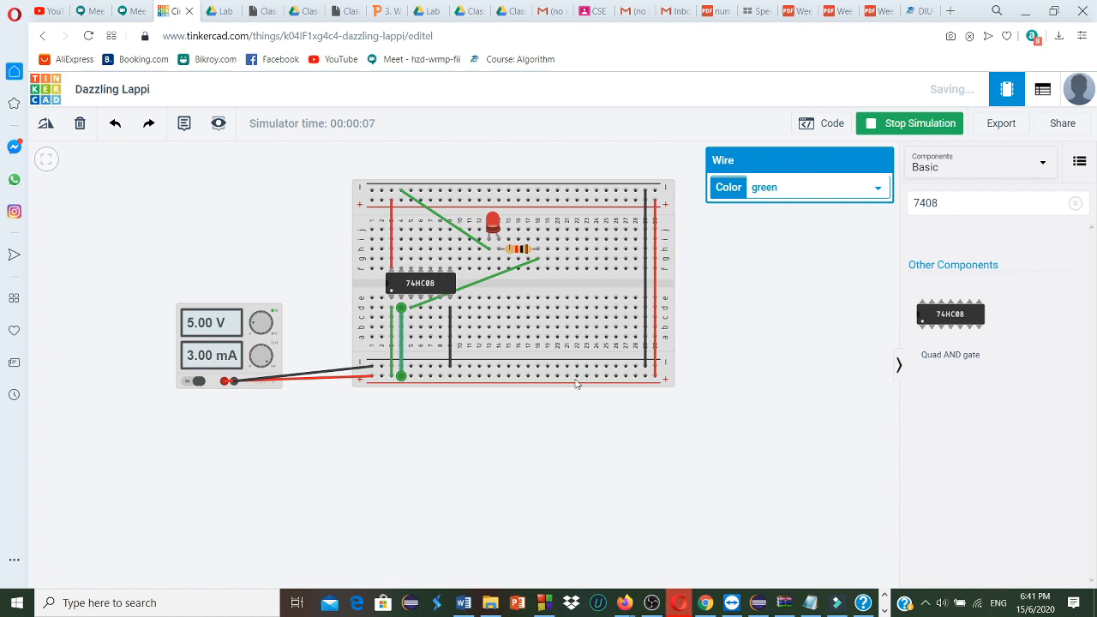
{"action": "left_click", "coordinate": [701, 350]}
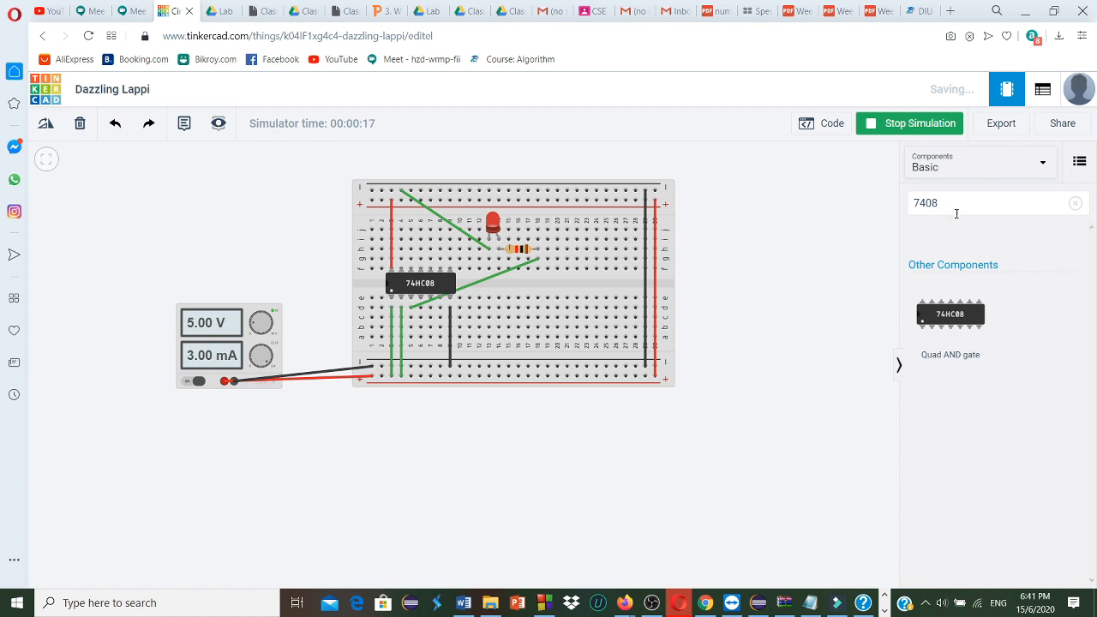
Search the components for 7432 and place a Quad OR gate on the workplane beside the breadboard
{"action": "left_click", "coordinate": [956, 206]}
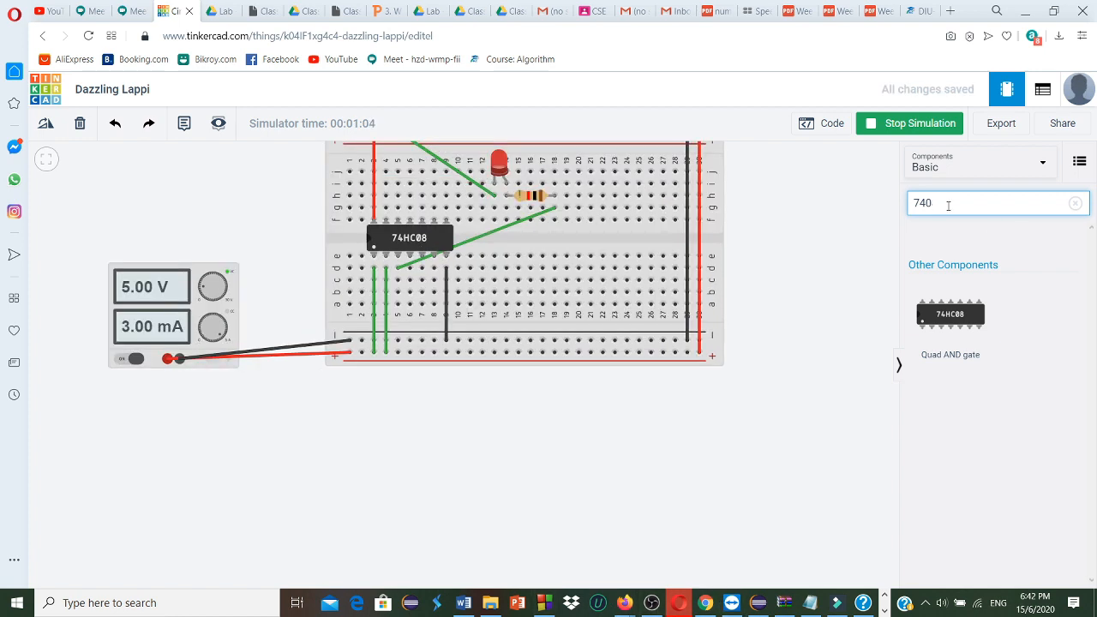
{"action": "key", "text": "BackSpace"}
{"action": "type", "text": "3"}
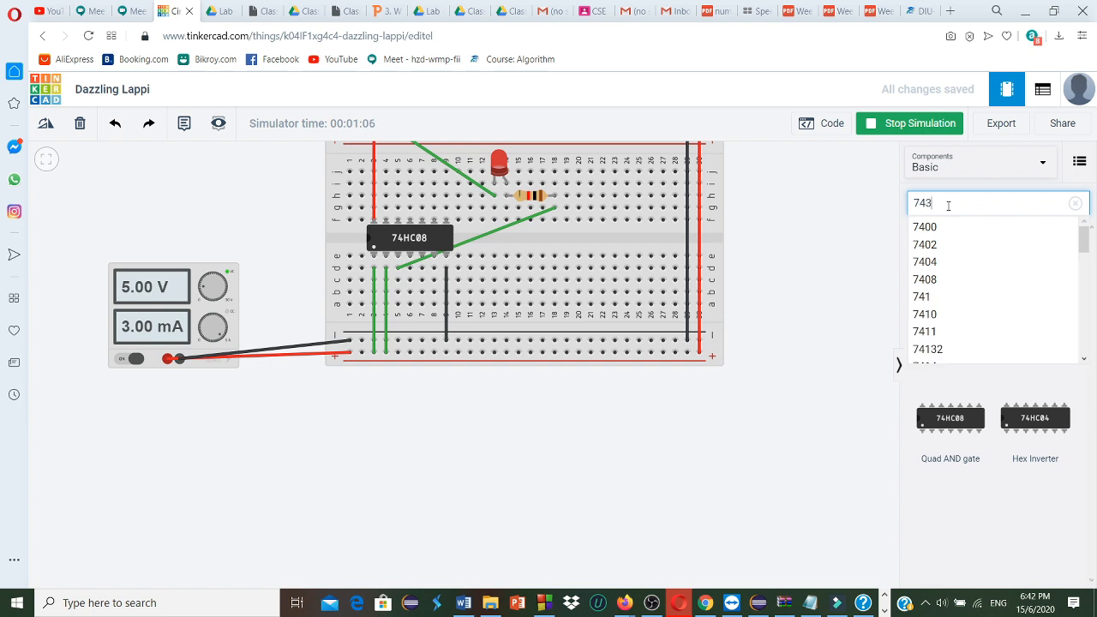
{"action": "type", "text": "2"}
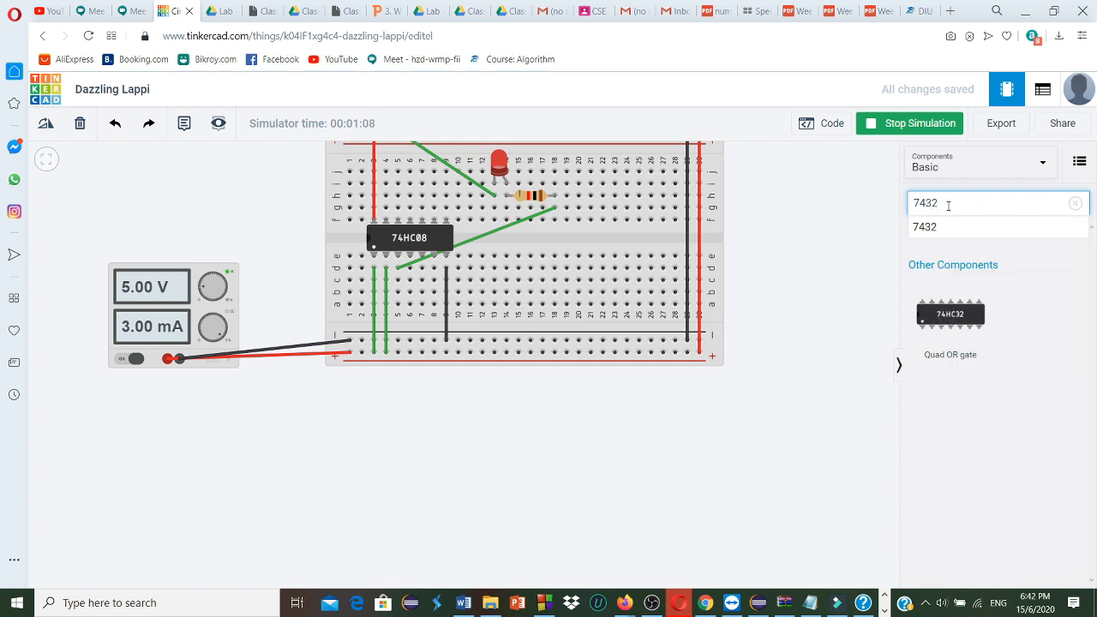
{"action": "left_click", "coordinate": [986, 228]}
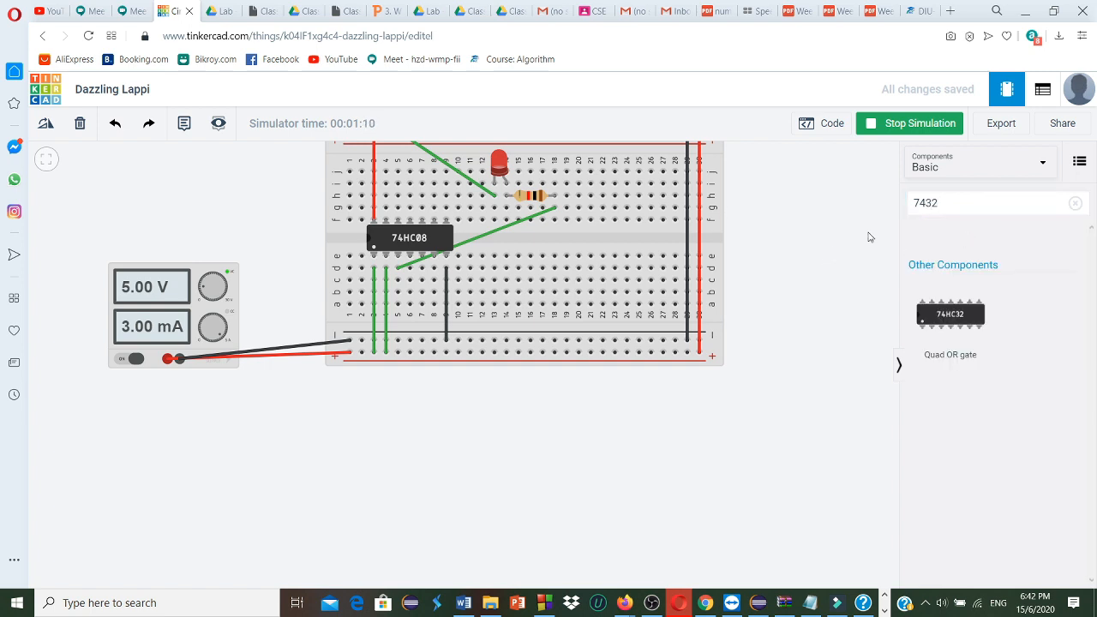
{"action": "left_click_drag", "start_coordinate": [958, 322], "coordinate": [823, 332]}
Delete the 74HC08 AND gate and seat the 74HC32 OR gate in its place across columns 3 to 9
{"action": "left_click", "coordinate": [408, 242]}
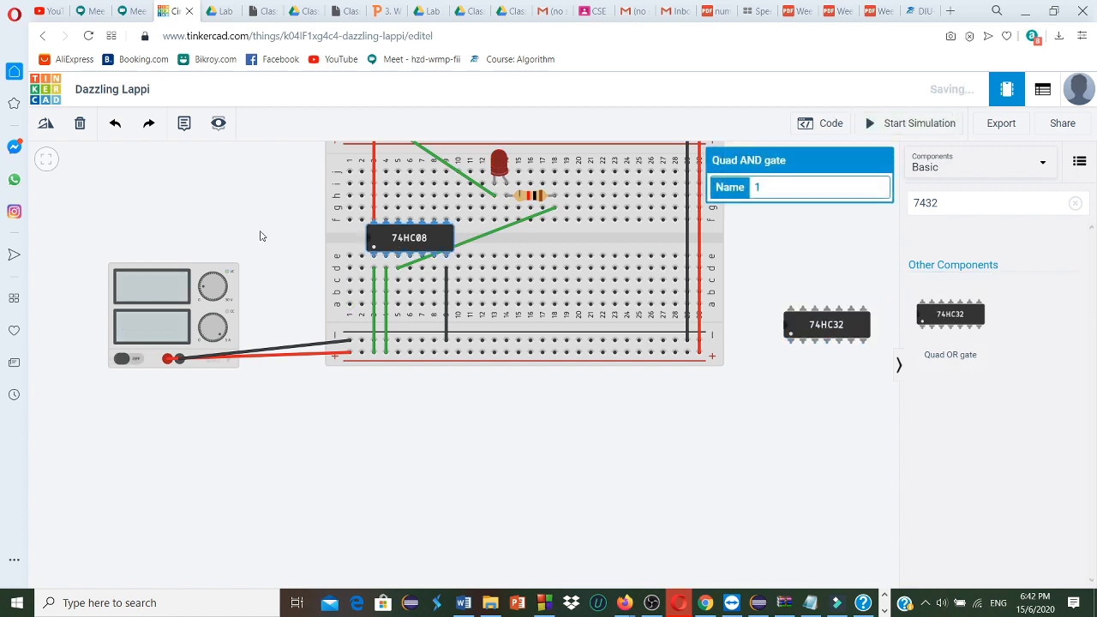
{"action": "left_click", "coordinate": [81, 123]}
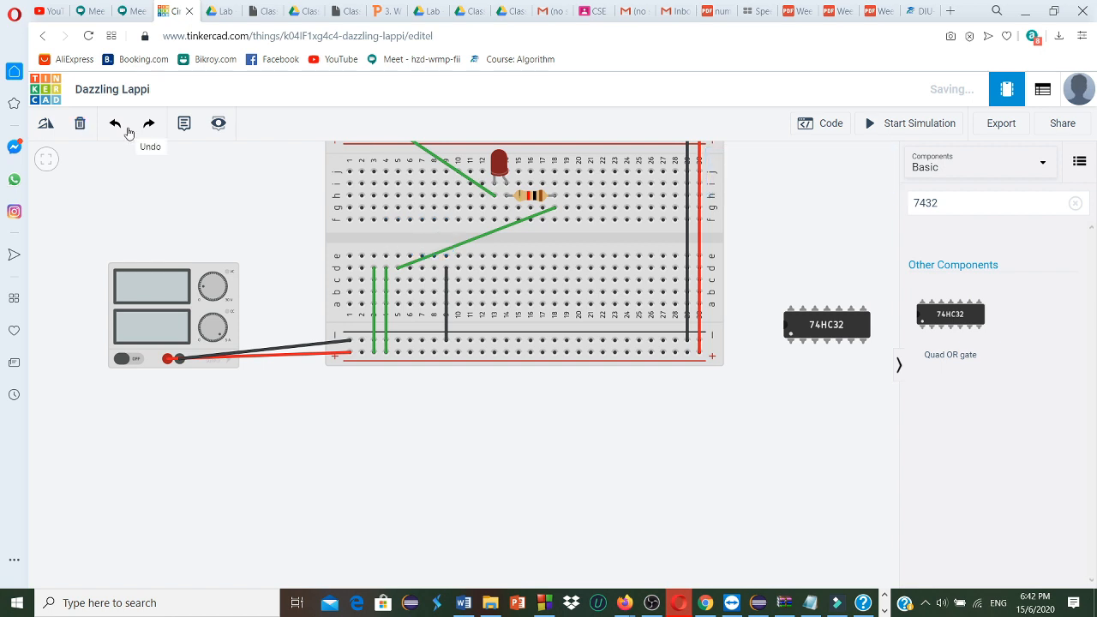
{"action": "left_click_drag", "start_coordinate": [821, 329], "coordinate": [415, 248]}
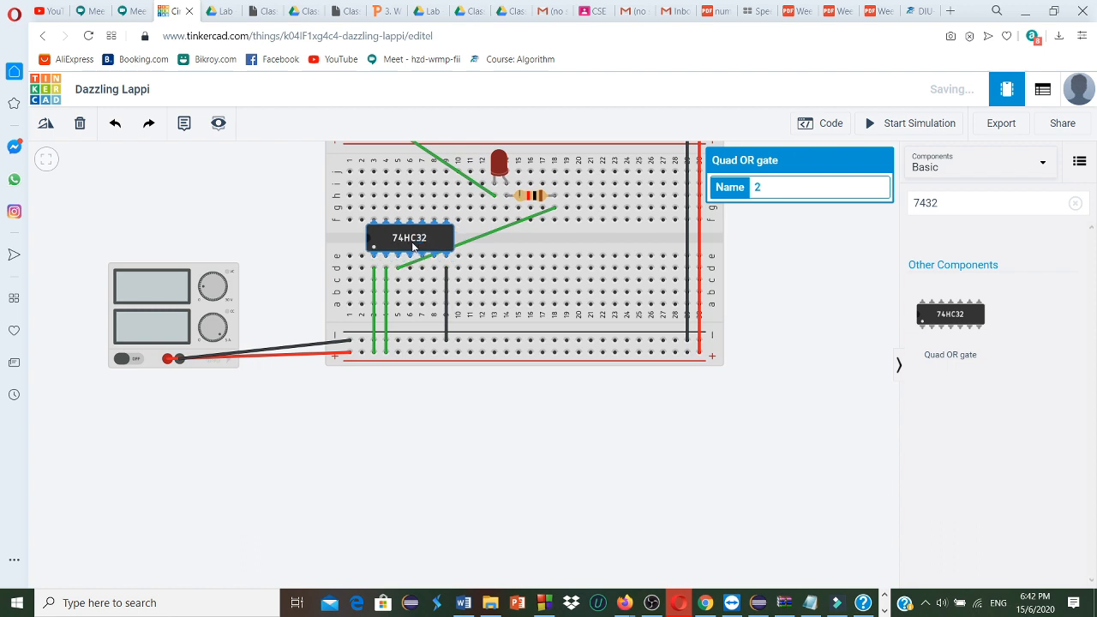
{"action": "left_click", "coordinate": [372, 220]}
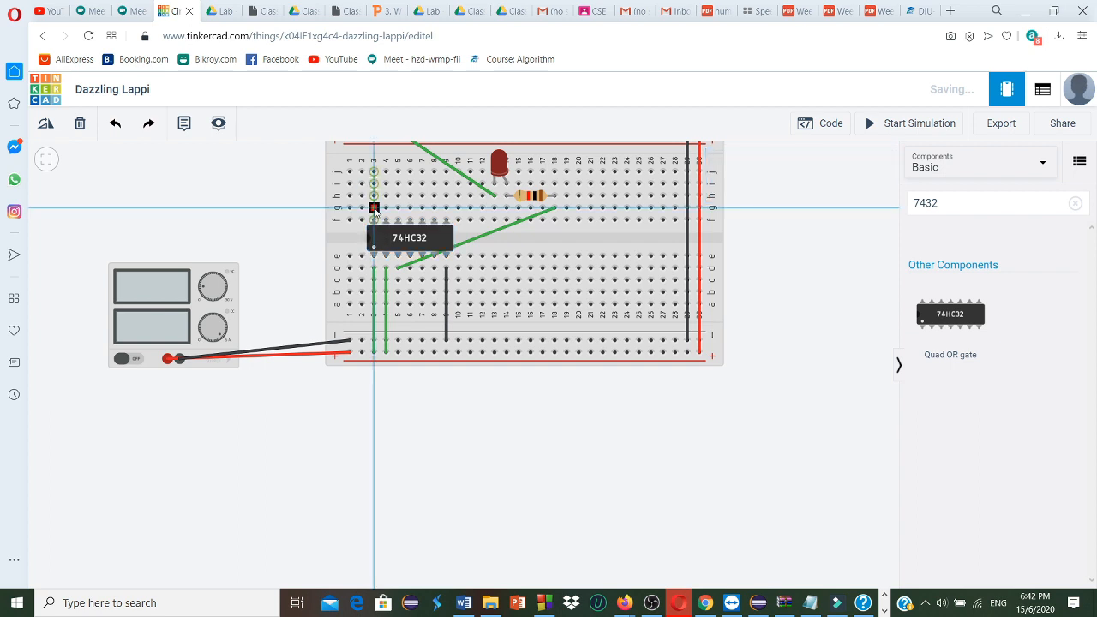
{"action": "left_click", "coordinate": [373, 208]}
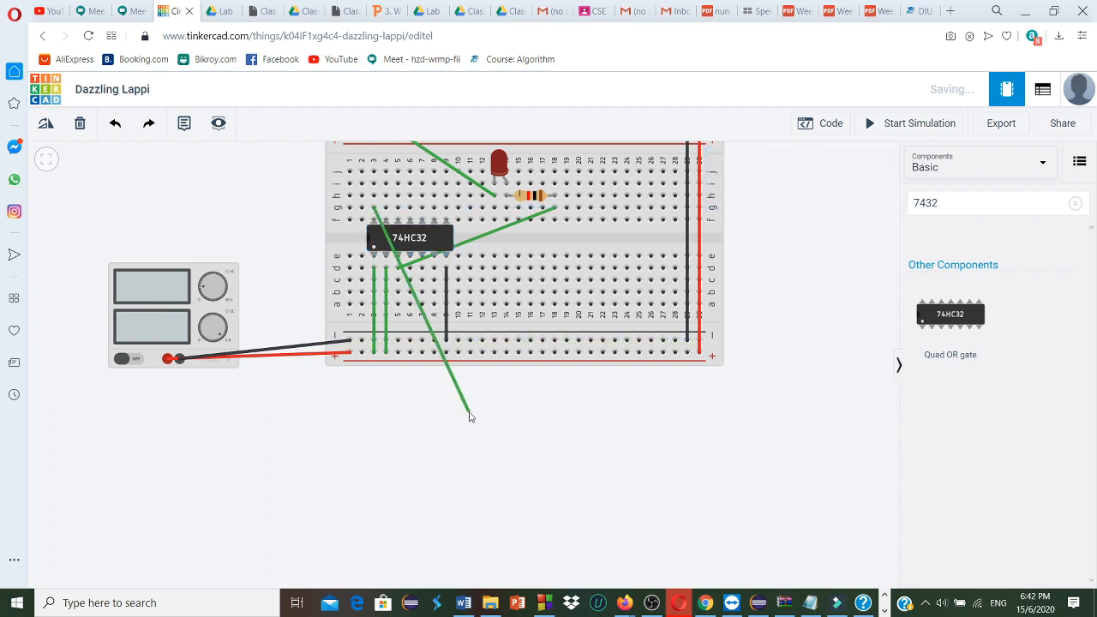
{"action": "left_click", "coordinate": [80, 124]}
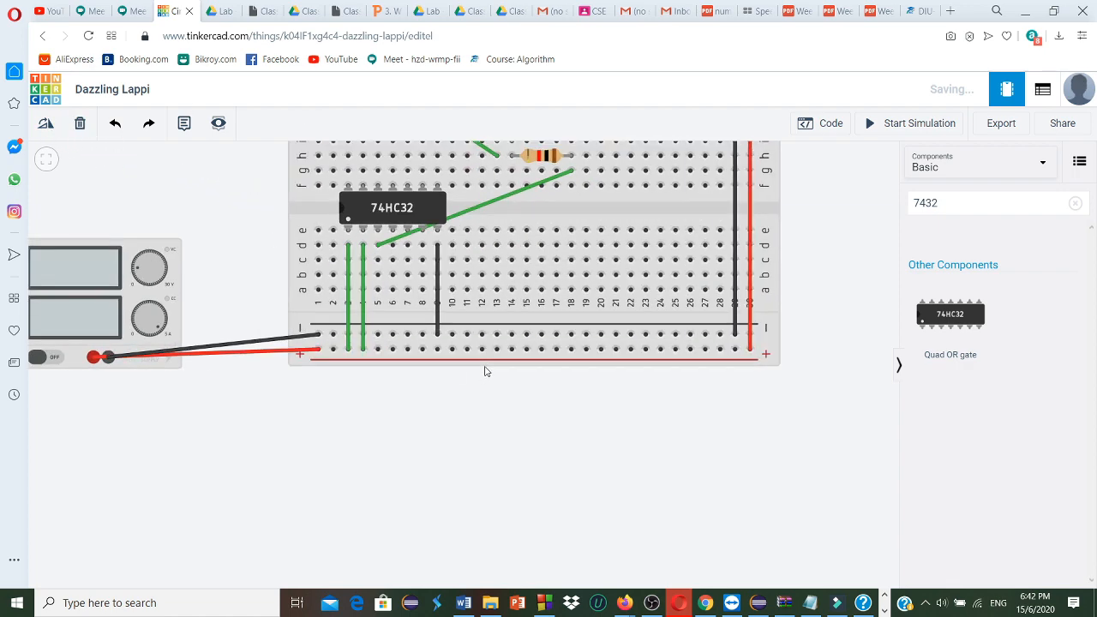
Wire the OR gate's power pin from g3 to the upper positive rail at column 3, color the wire red, and start the simulation
{"action": "scroll", "coordinate": [484, 371], "scroll_direction": "down", "scroll_amount": 2}
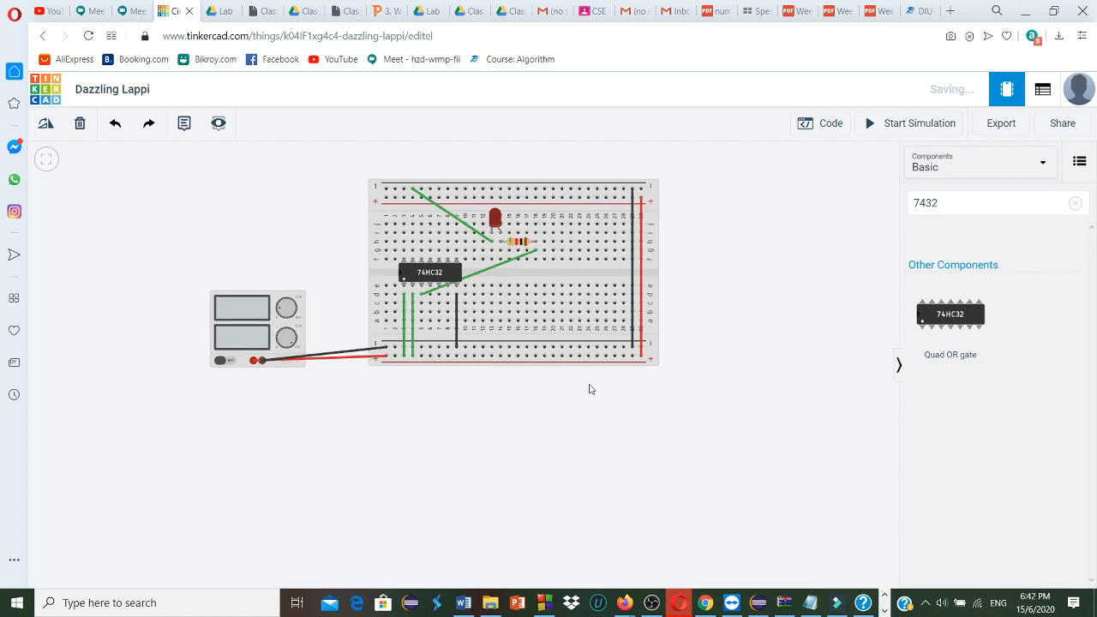
{"action": "scroll", "coordinate": [588, 389], "scroll_direction": "up", "scroll_amount": 1}
{"action": "scroll", "coordinate": [589, 389], "scroll_direction": "down", "scroll_amount": 1}
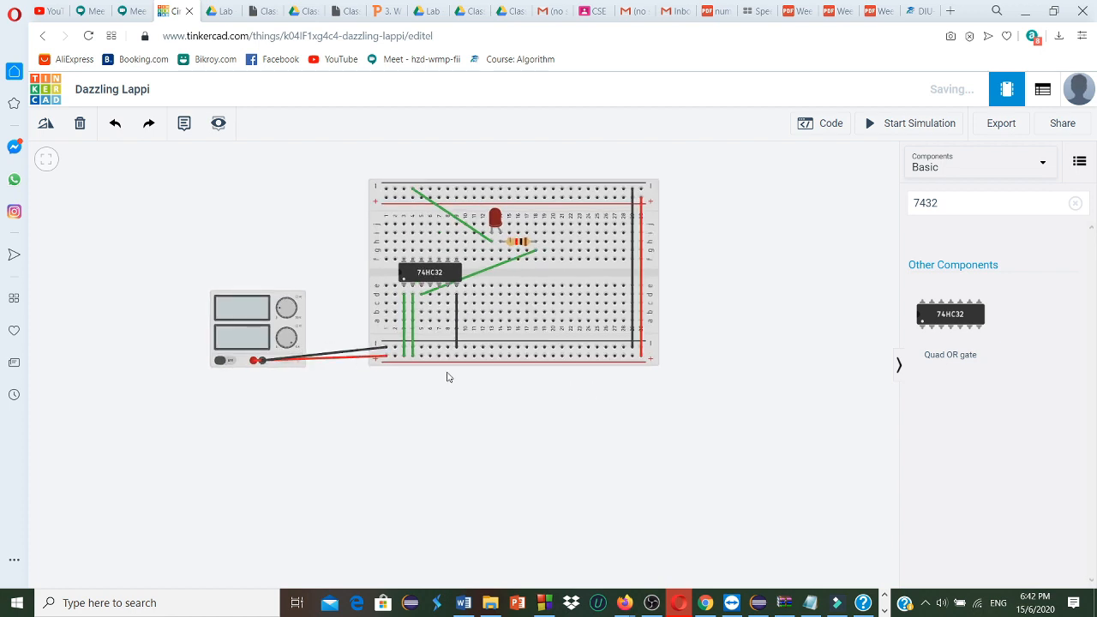
{"action": "left_click", "coordinate": [403, 261]}
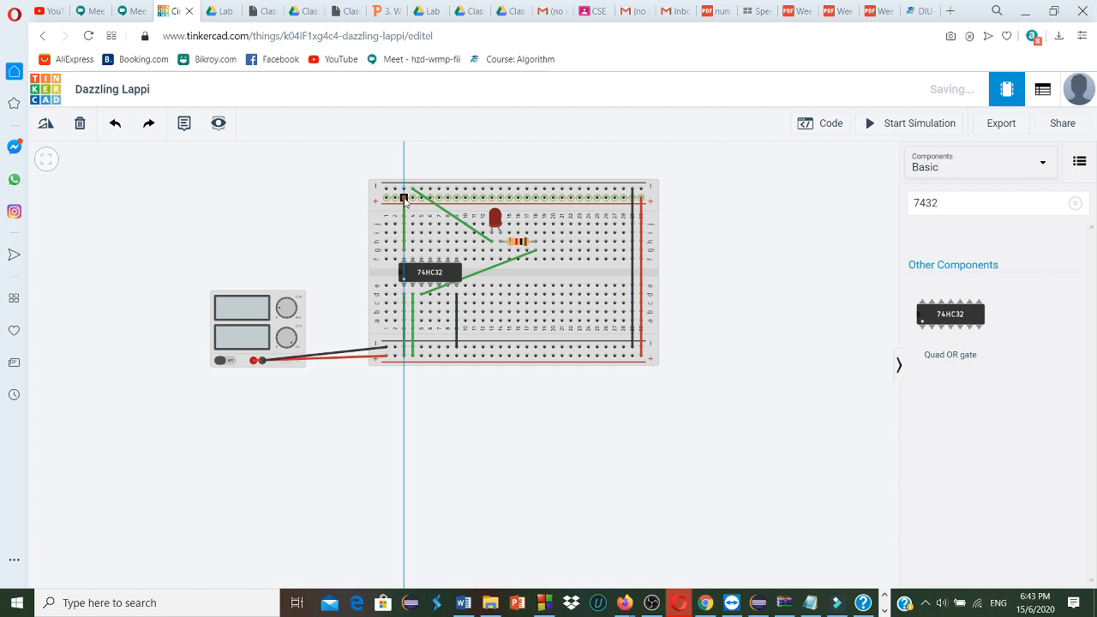
{"action": "left_click", "coordinate": [404, 199]}
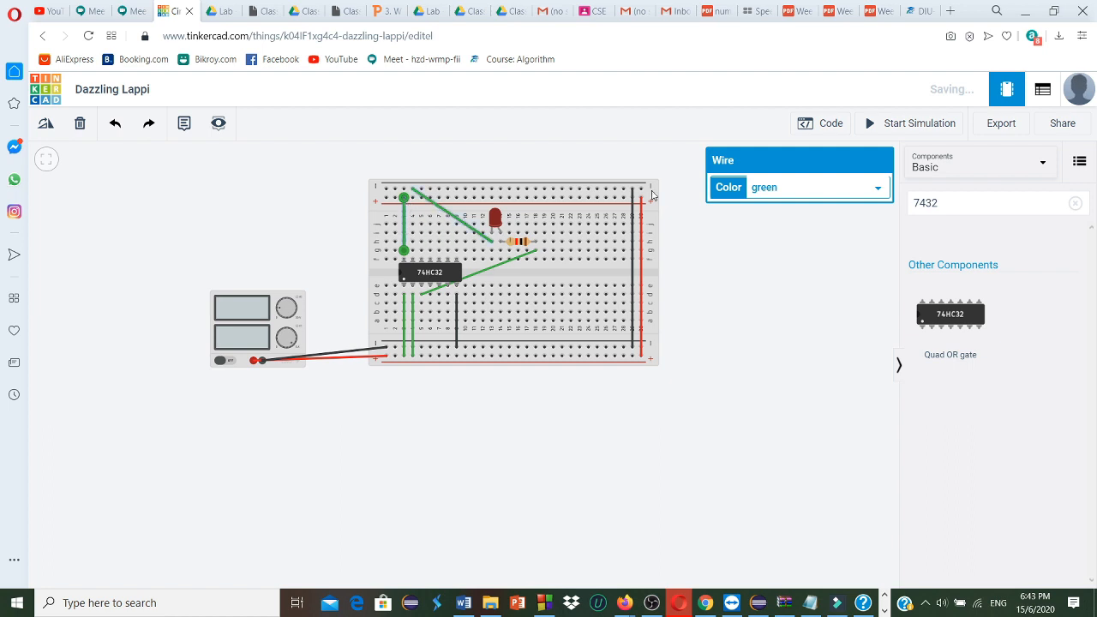
{"action": "left_click", "coordinate": [878, 191]}
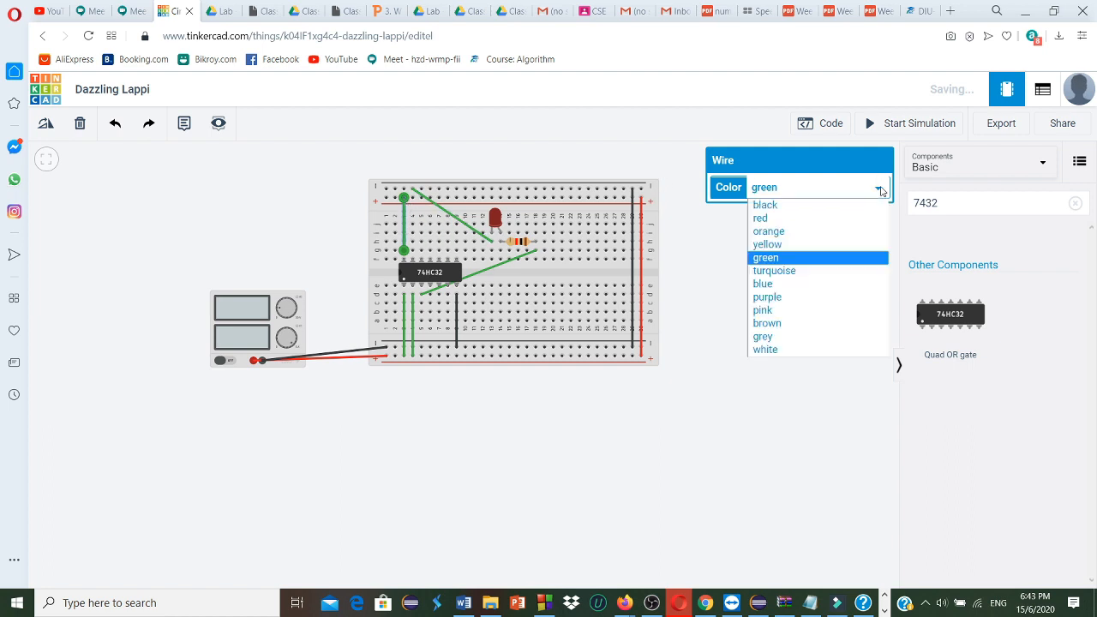
{"action": "left_click", "coordinate": [792, 221]}
{"action": "left_click", "coordinate": [534, 377]}
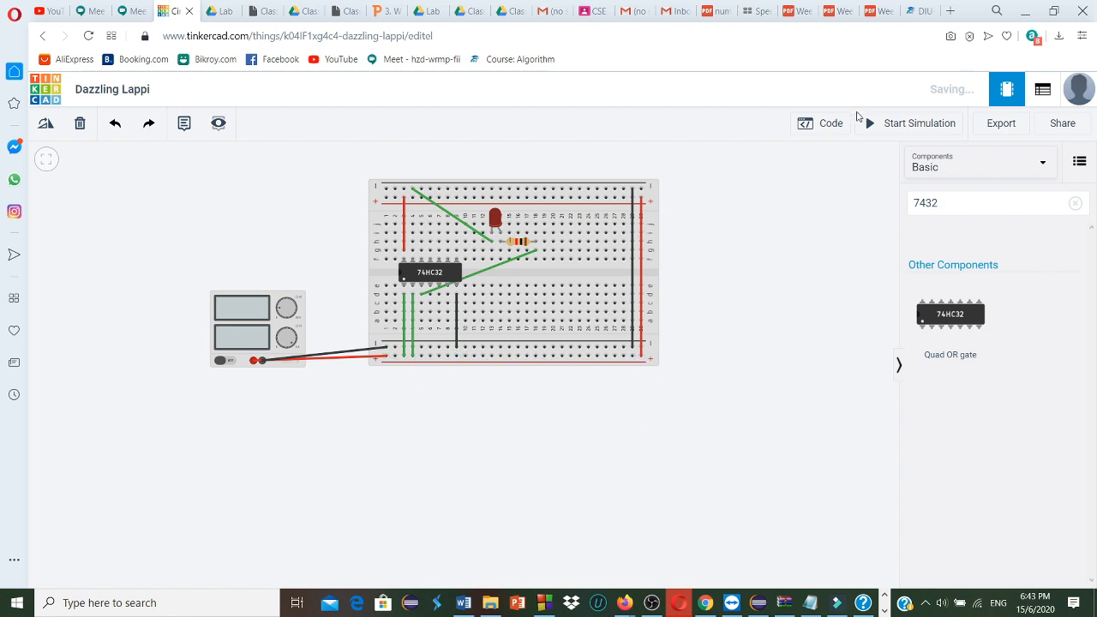
{"action": "left_click", "coordinate": [888, 123]}
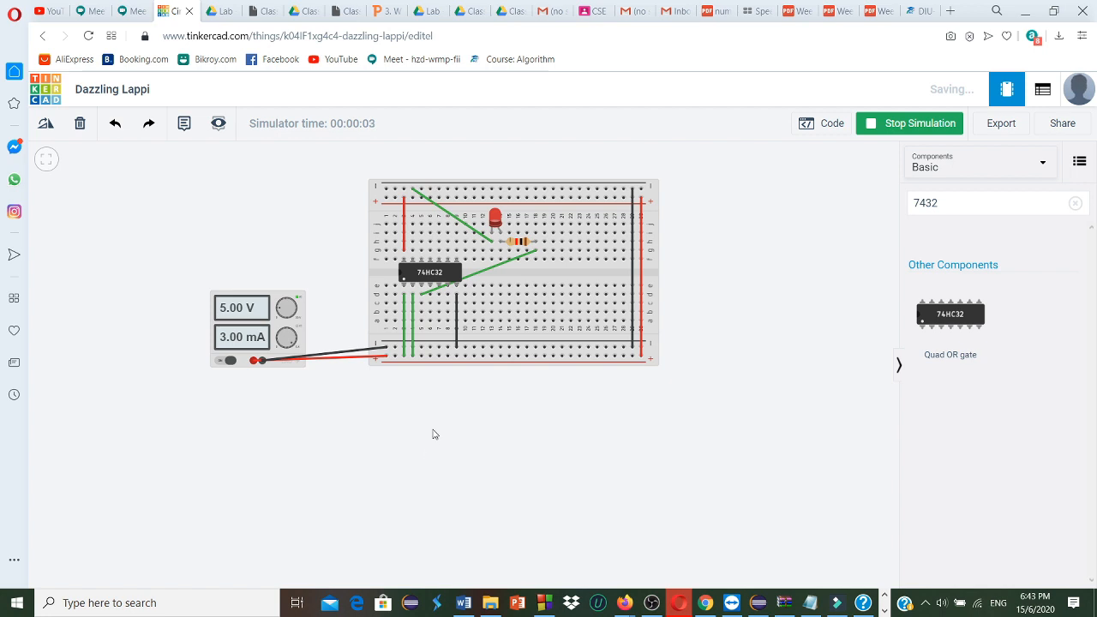
Replace the OR gate's column 4 input wire with one from d4 to the lower negative rail and start the simulation
{"action": "left_click", "coordinate": [411, 341]}
{"action": "left_click", "coordinate": [413, 342]}
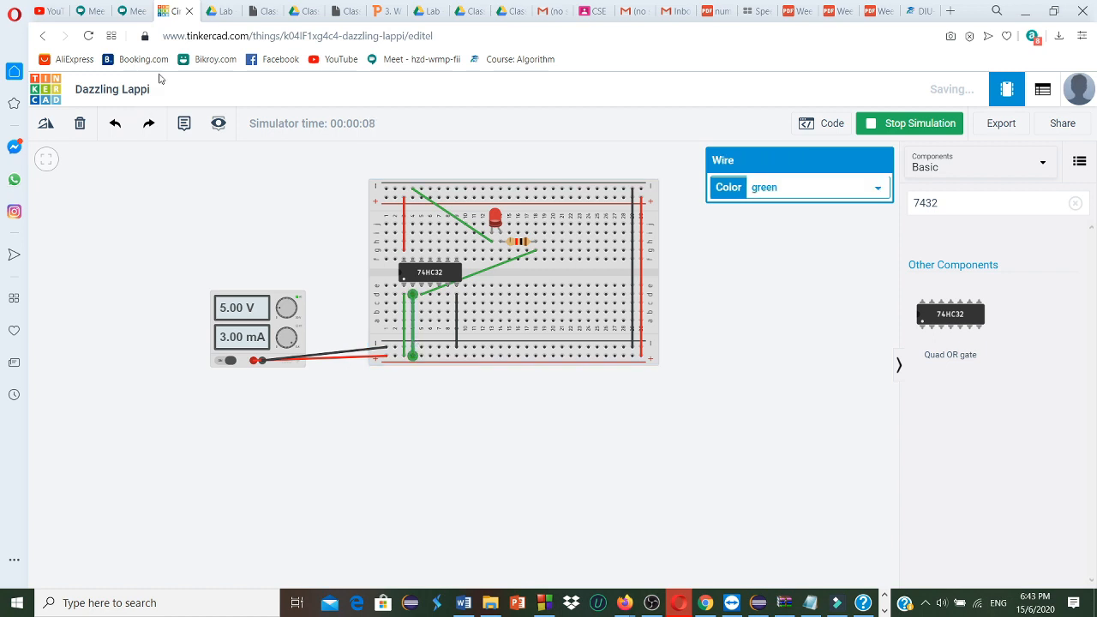
{"action": "left_click", "coordinate": [80, 125]}
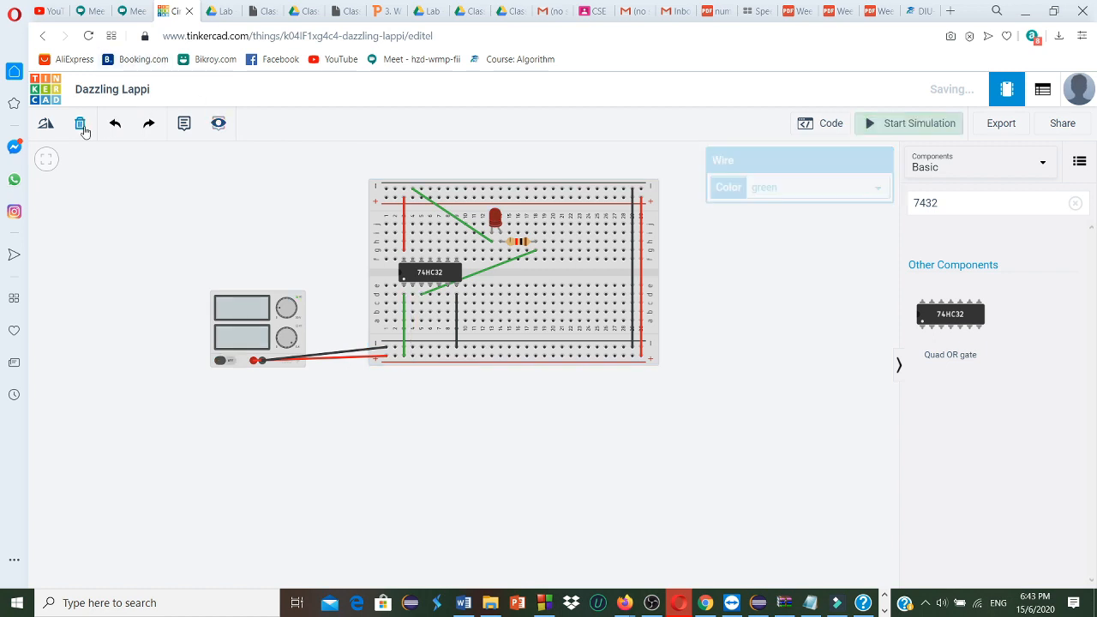
{"action": "left_click", "coordinate": [411, 297]}
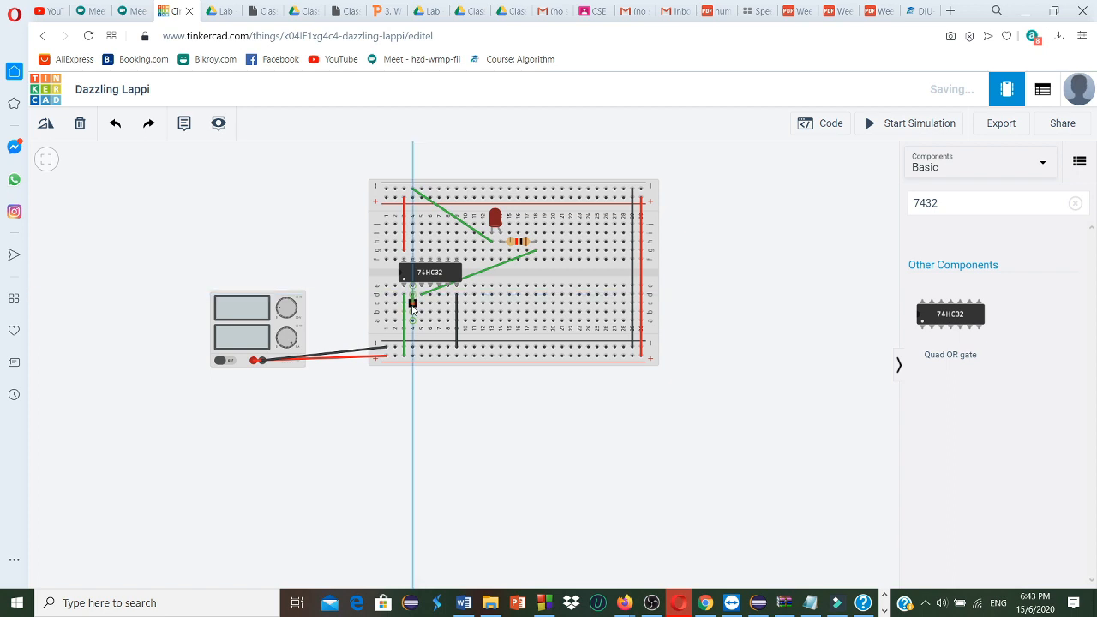
{"action": "left_click", "coordinate": [412, 348]}
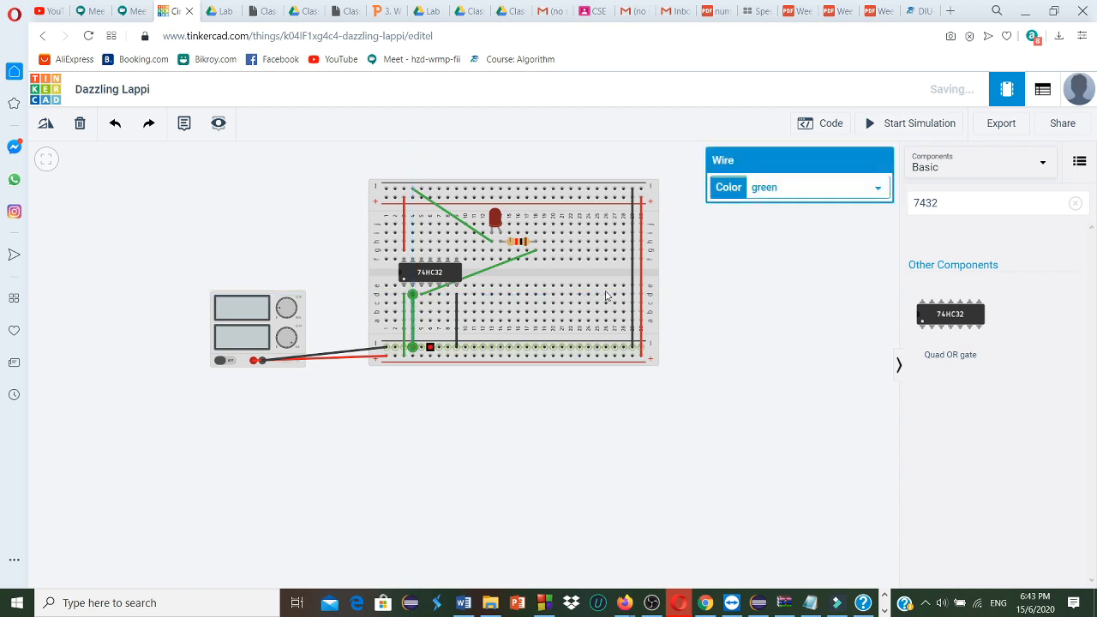
{"action": "left_click", "coordinate": [887, 128]}
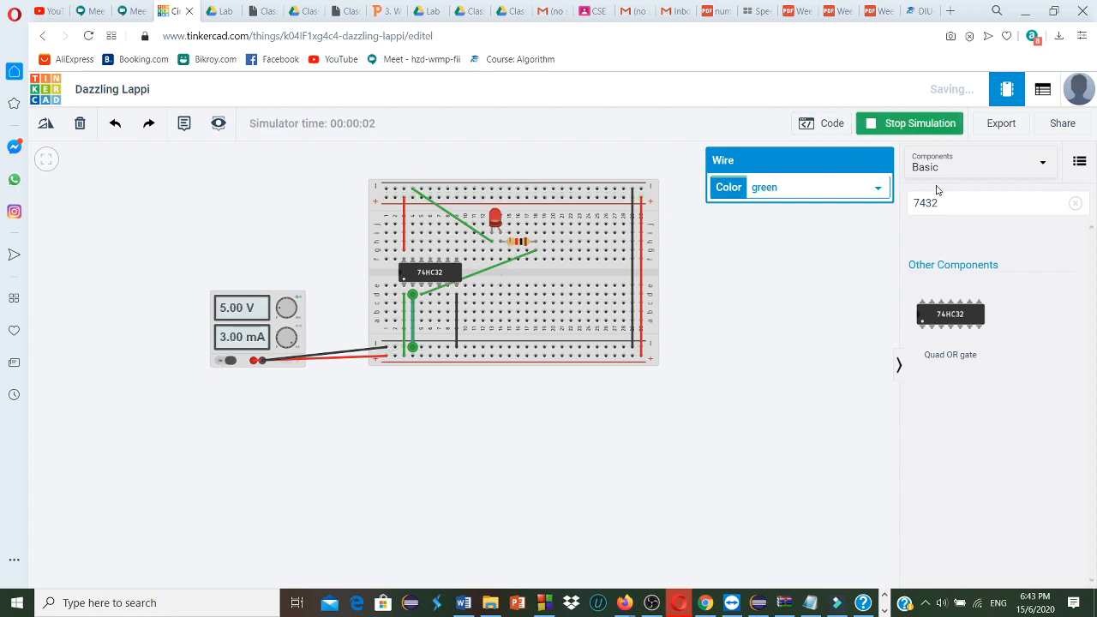
Replace the OR gate's column 3 input wire with one from d3 to the lower negative rail and run the simulation
{"action": "left_click", "coordinate": [411, 332]}
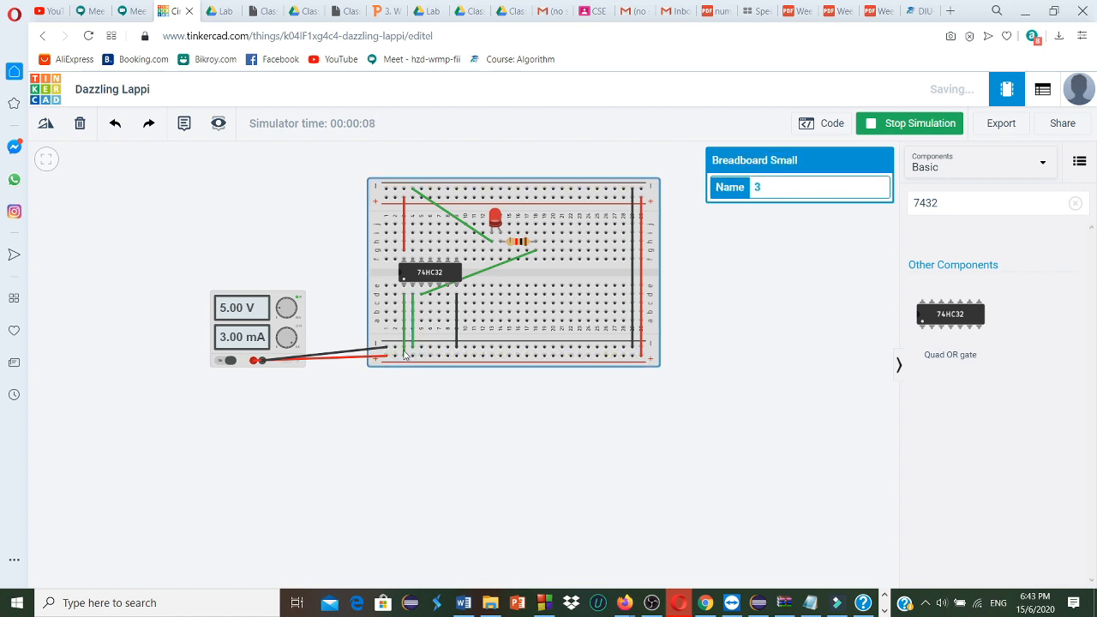
{"action": "left_click", "coordinate": [404, 347]}
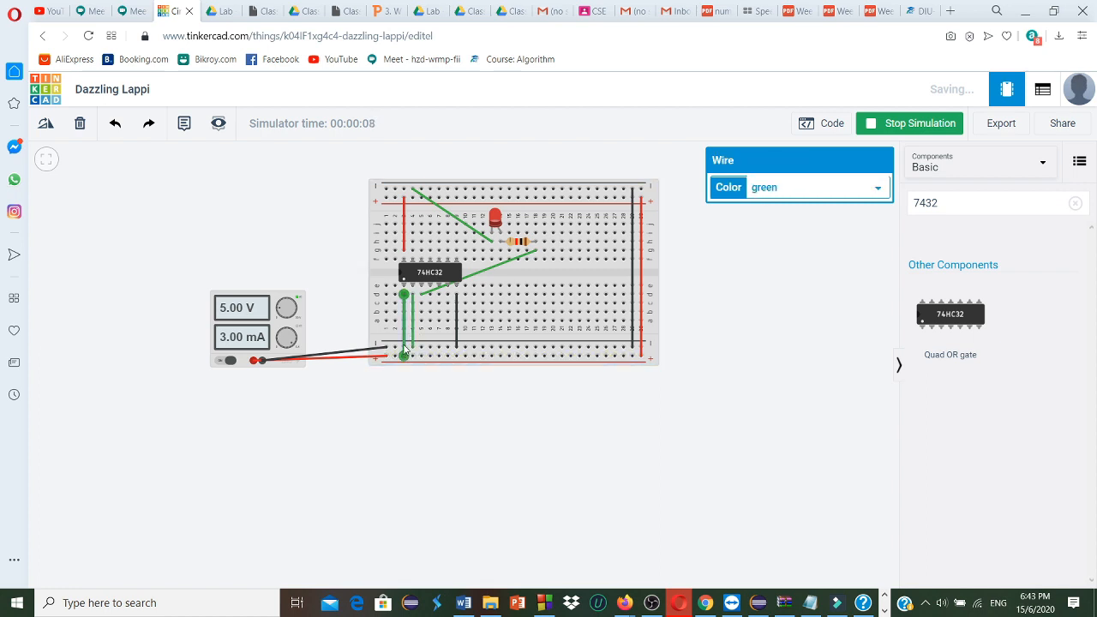
{"action": "left_click", "coordinate": [80, 122]}
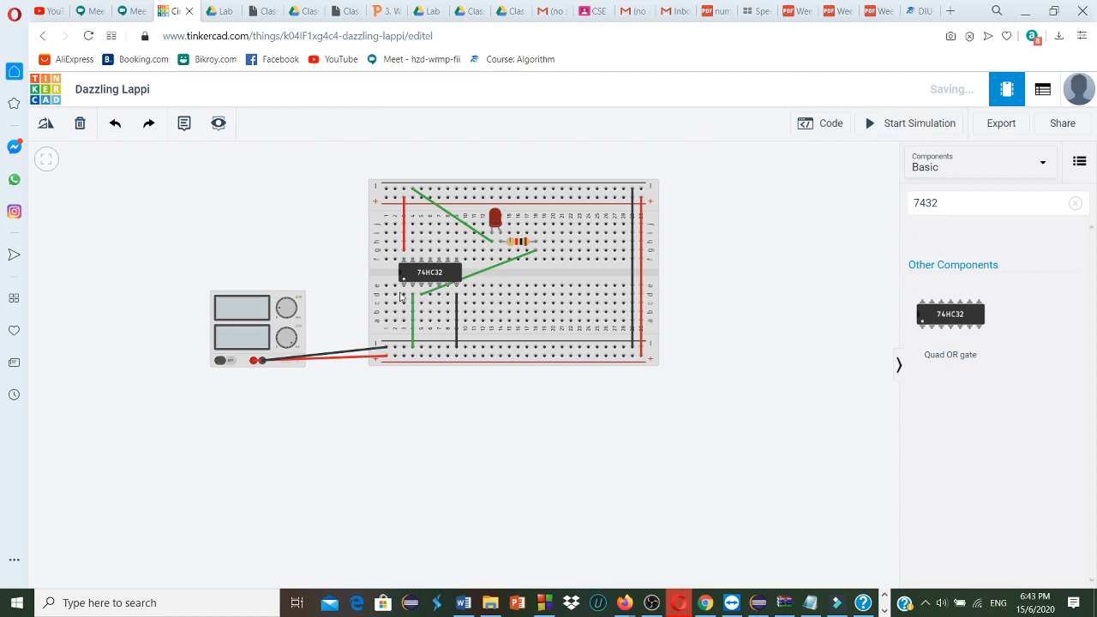
{"action": "left_click", "coordinate": [401, 297]}
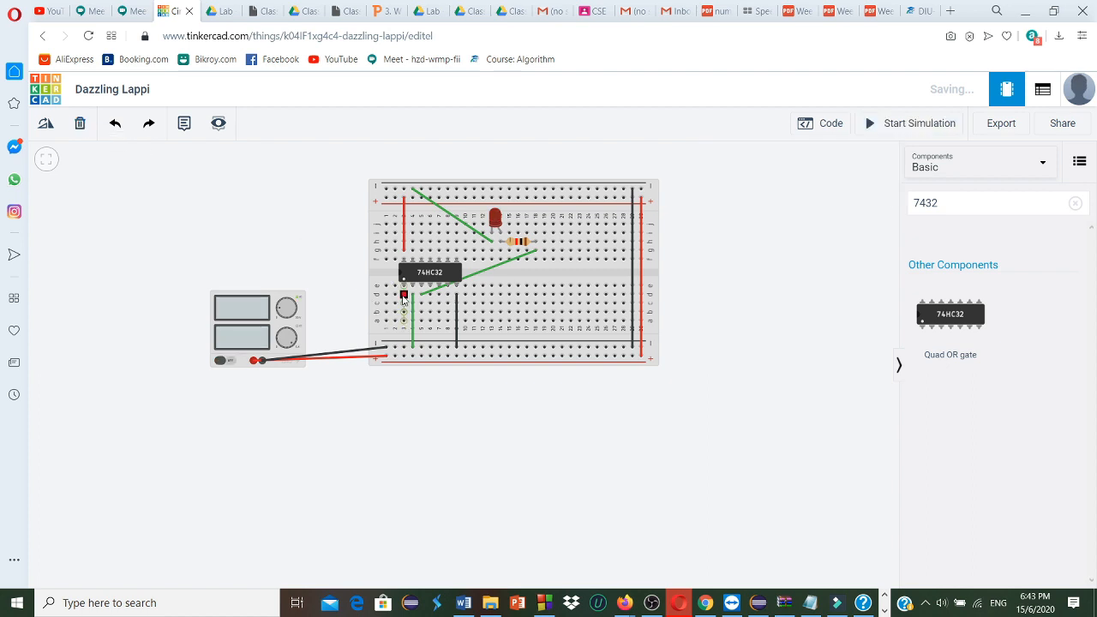
{"action": "left_click", "coordinate": [404, 348]}
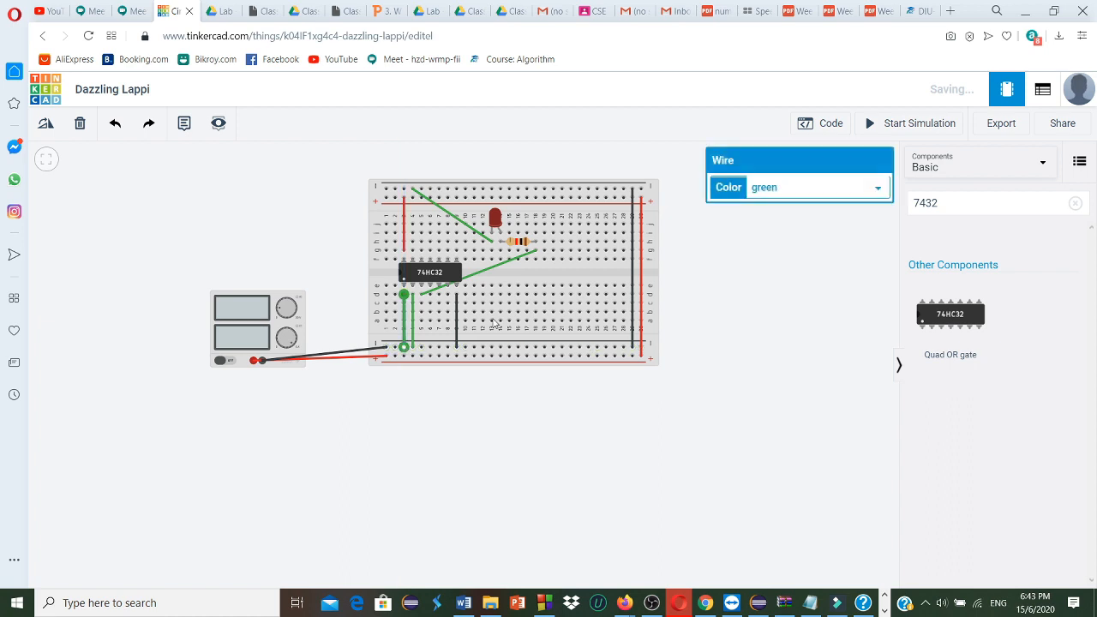
{"action": "left_click", "coordinate": [880, 128]}
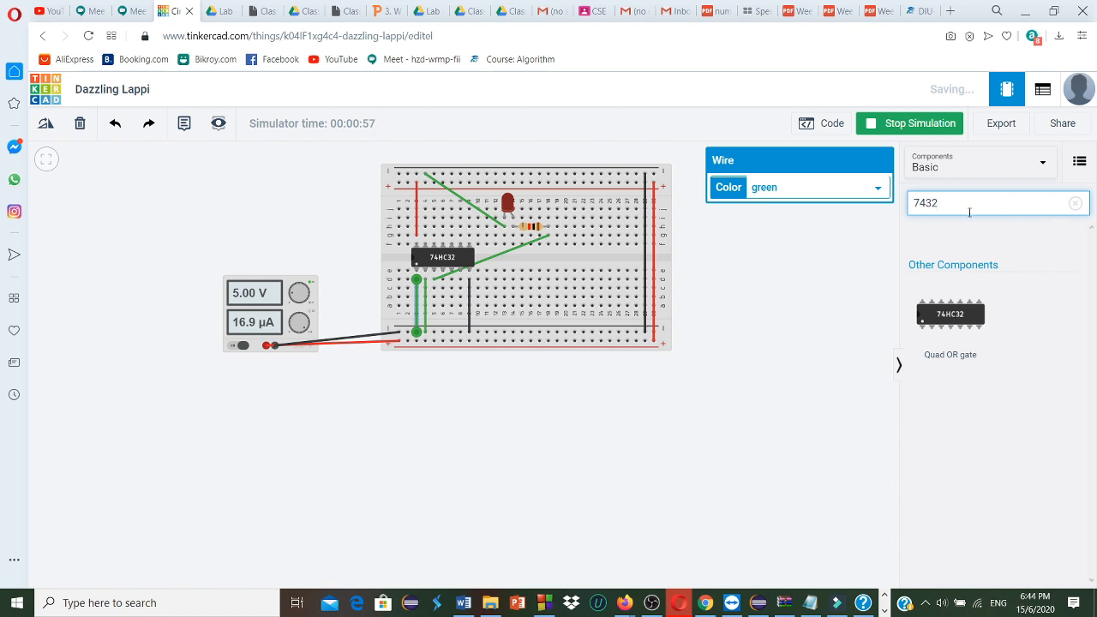
Search the components for 7404 and place a Hex Inverter on the workplane beside the breadboard
{"action": "key", "text": "BackSpace"}
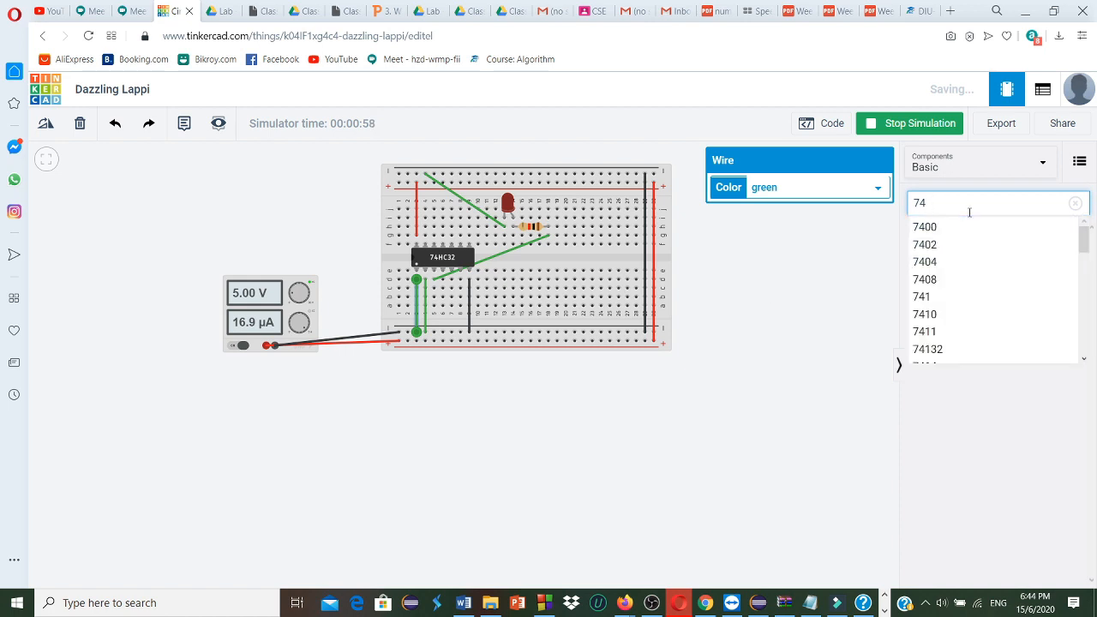
{"action": "type", "text": "0"}
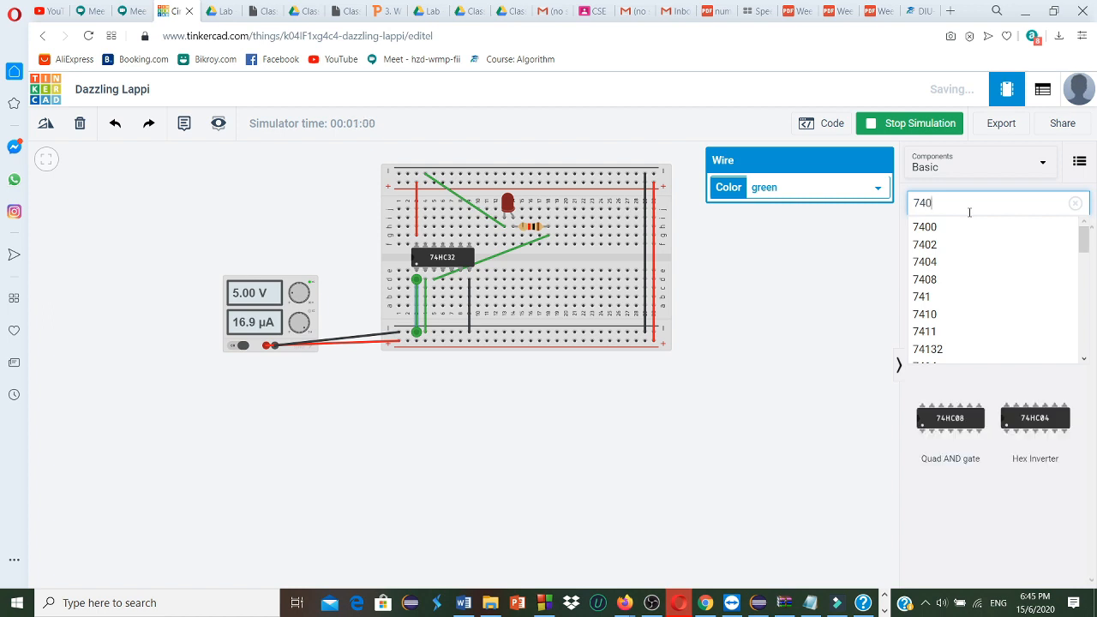
{"action": "type", "text": "4"}
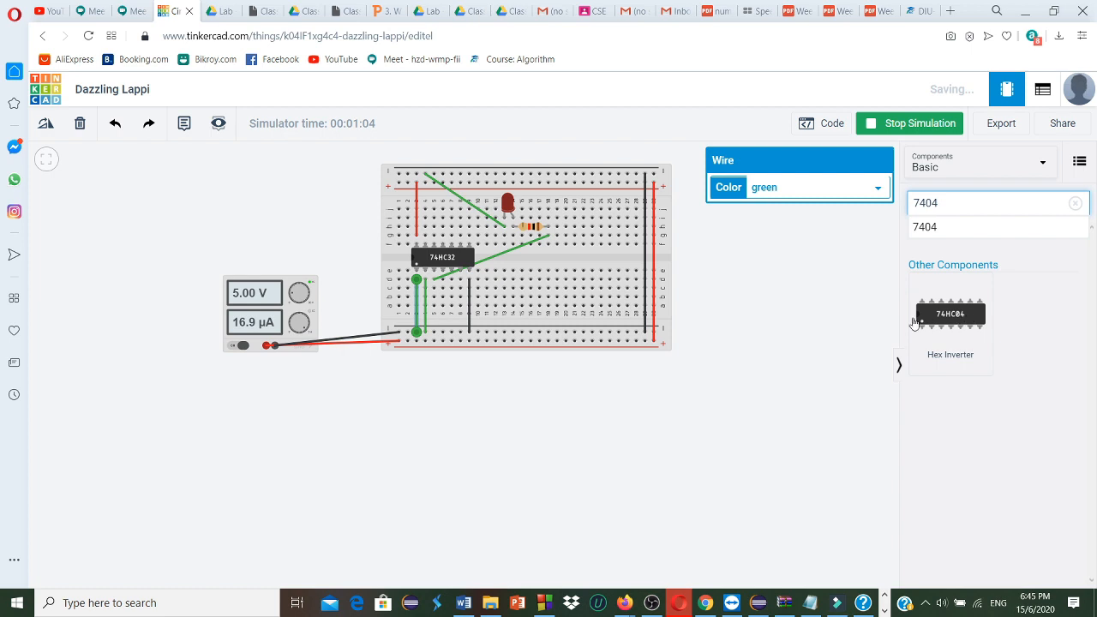
{"action": "left_click_drag", "start_coordinate": [915, 322], "coordinate": [777, 290]}
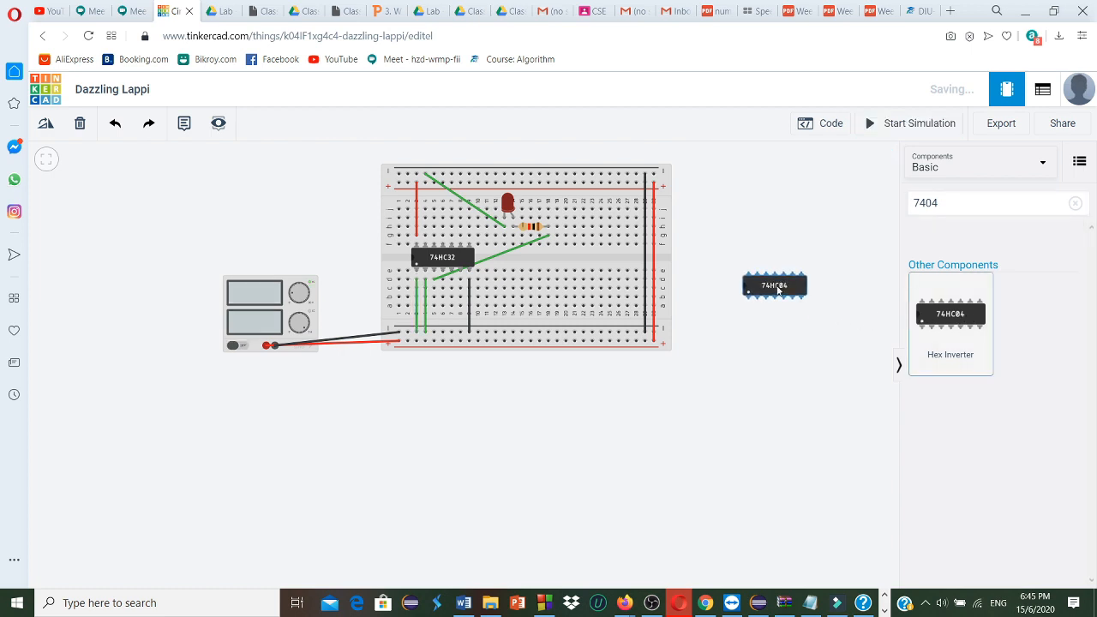
Delete the 74HC32 OR gate and seat the 74HC04 Hex Inverter in its place across columns 3 to 9
{"action": "left_click", "coordinate": [459, 259]}
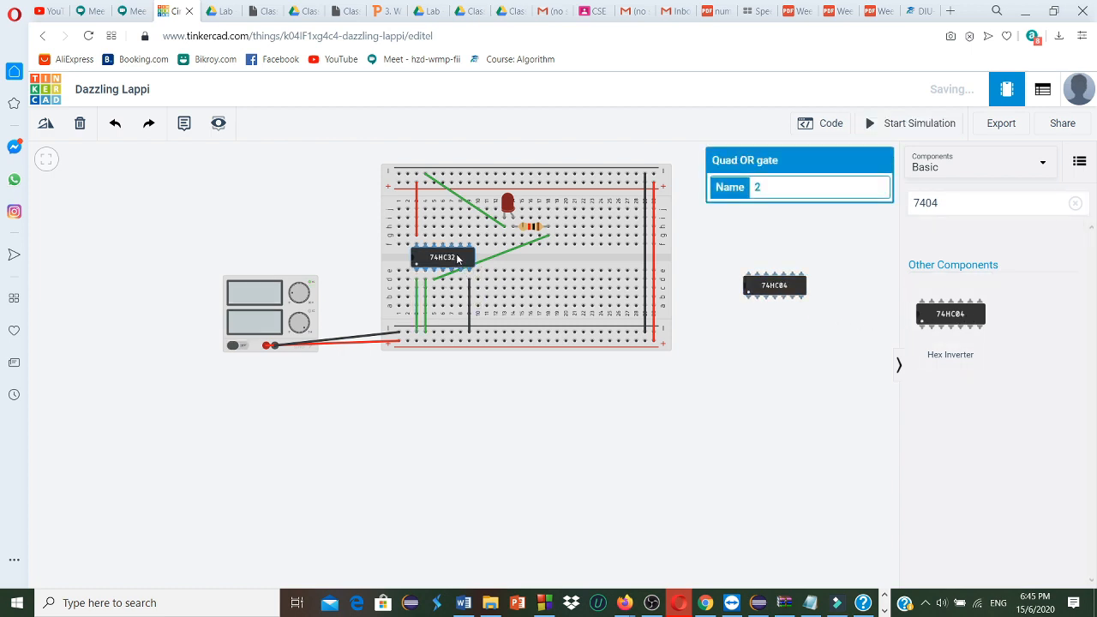
{"action": "left_click", "coordinate": [80, 124]}
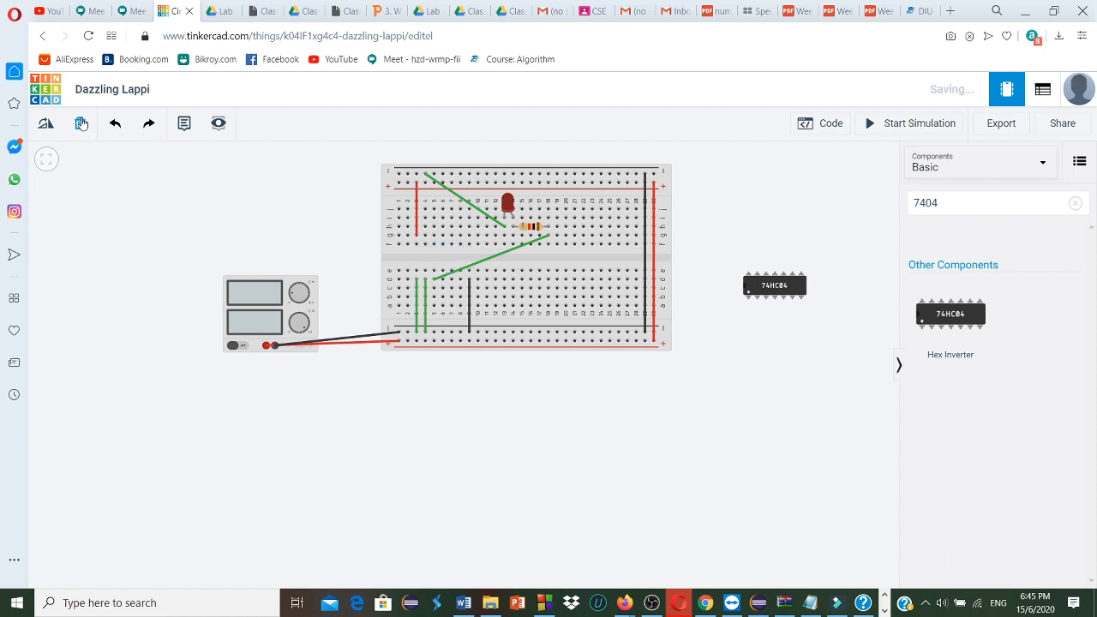
{"action": "left_click_drag", "start_coordinate": [763, 288], "coordinate": [430, 260]}
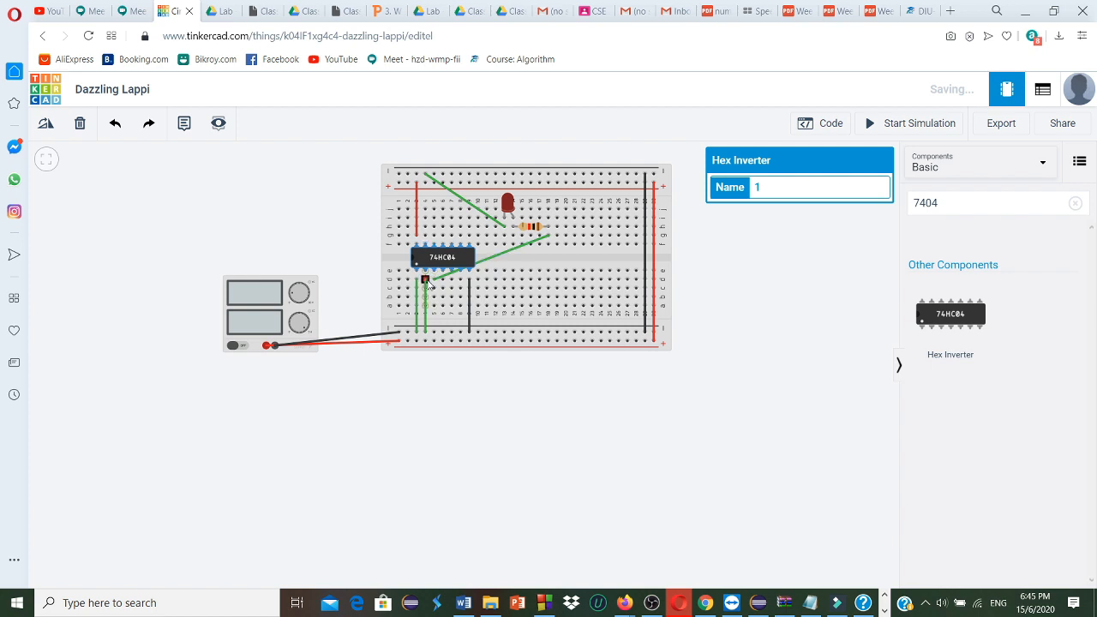
Delete the green wire between d4 and the lower negative rail, clearing any stray wire beside it
{"action": "left_click", "coordinate": [426, 283]}
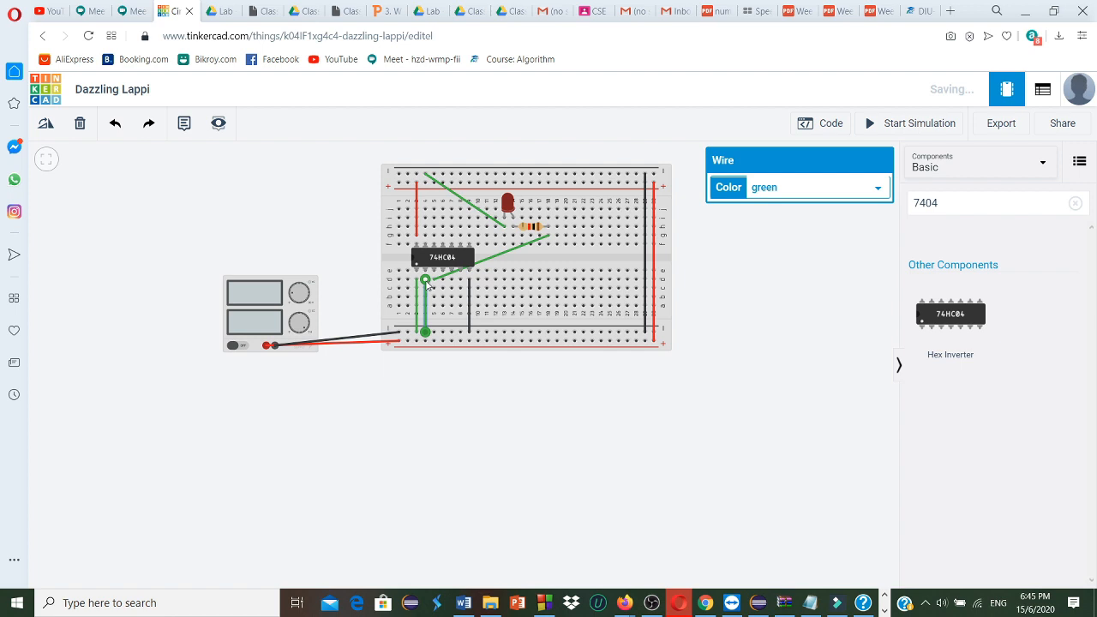
{"action": "left_click", "coordinate": [78, 124]}
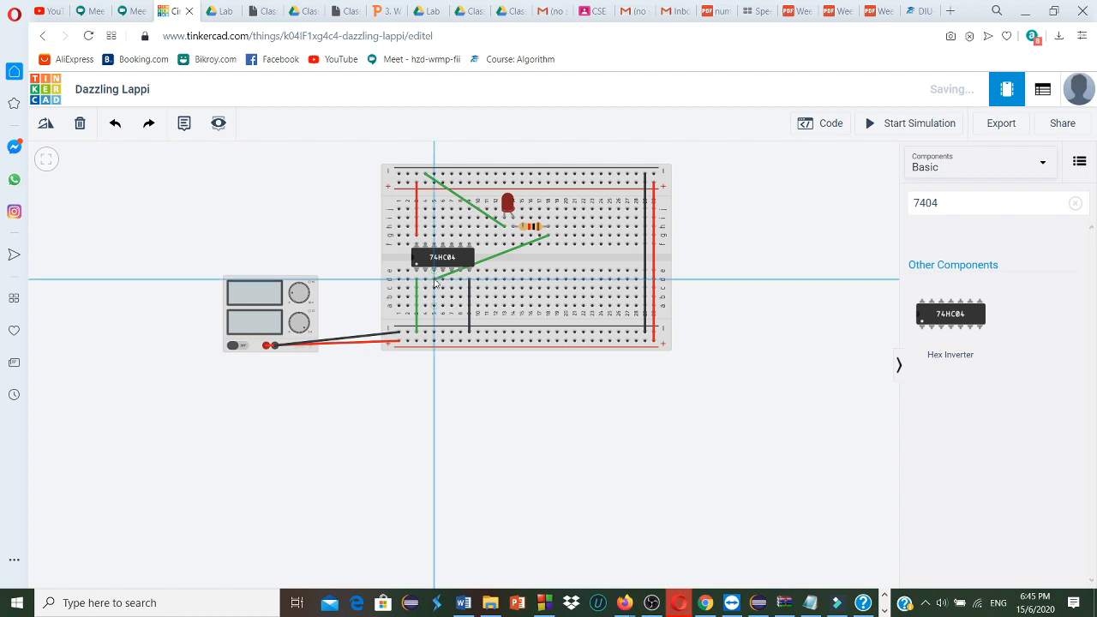
{"action": "left_click", "coordinate": [435, 280]}
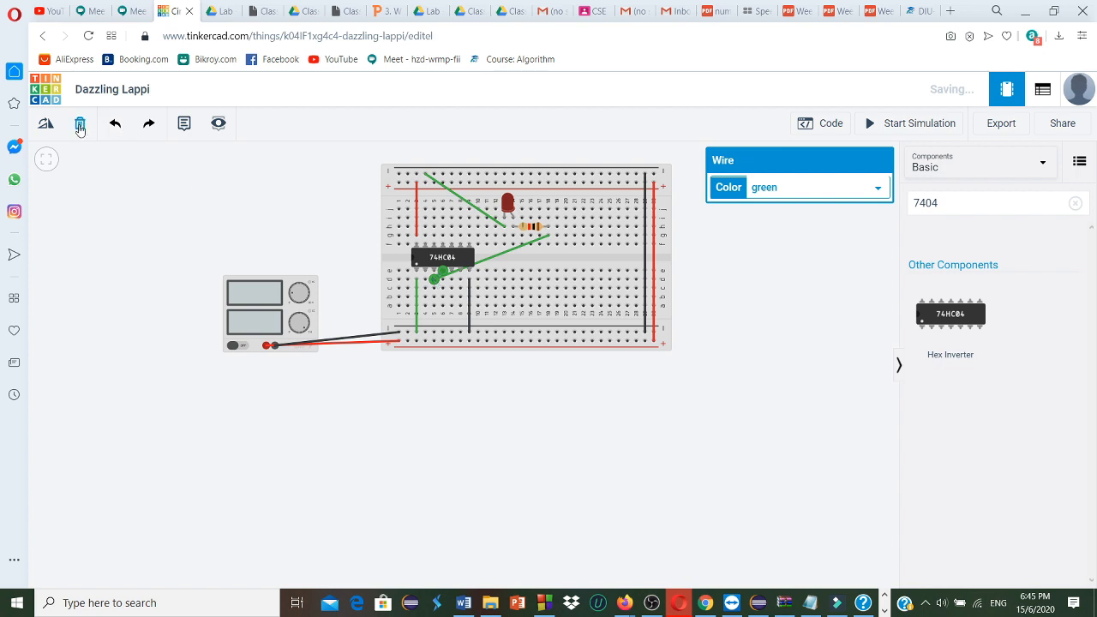
{"action": "left_click", "coordinate": [80, 129]}
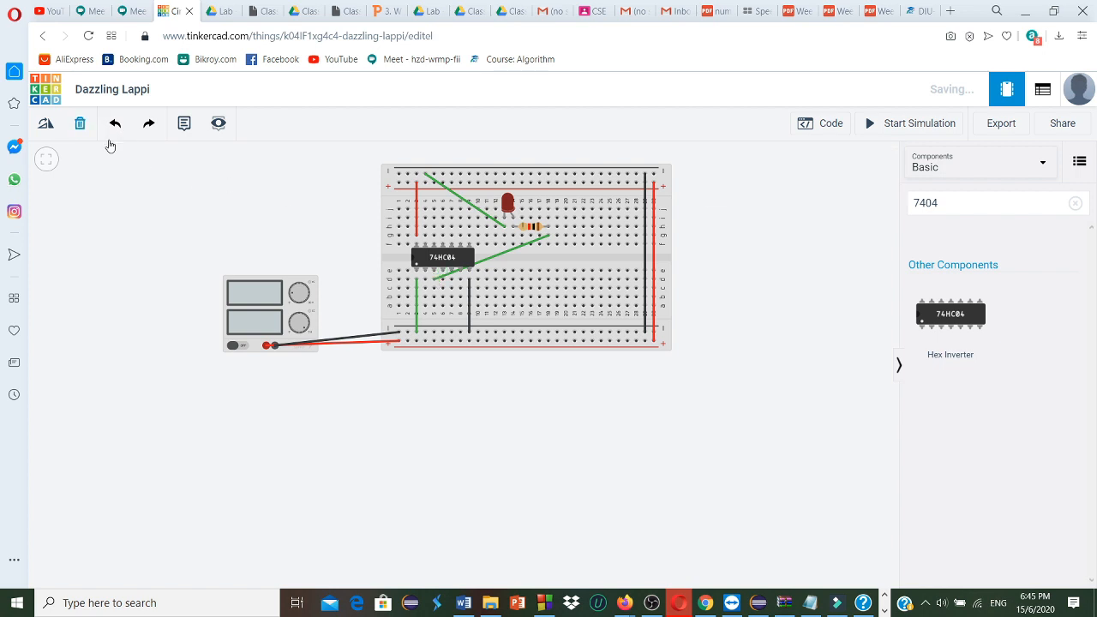
Replace the chip-to-resistor wire with one from g18 to the inverter's output at d4 and start the simulation
{"action": "left_click", "coordinate": [441, 283]}
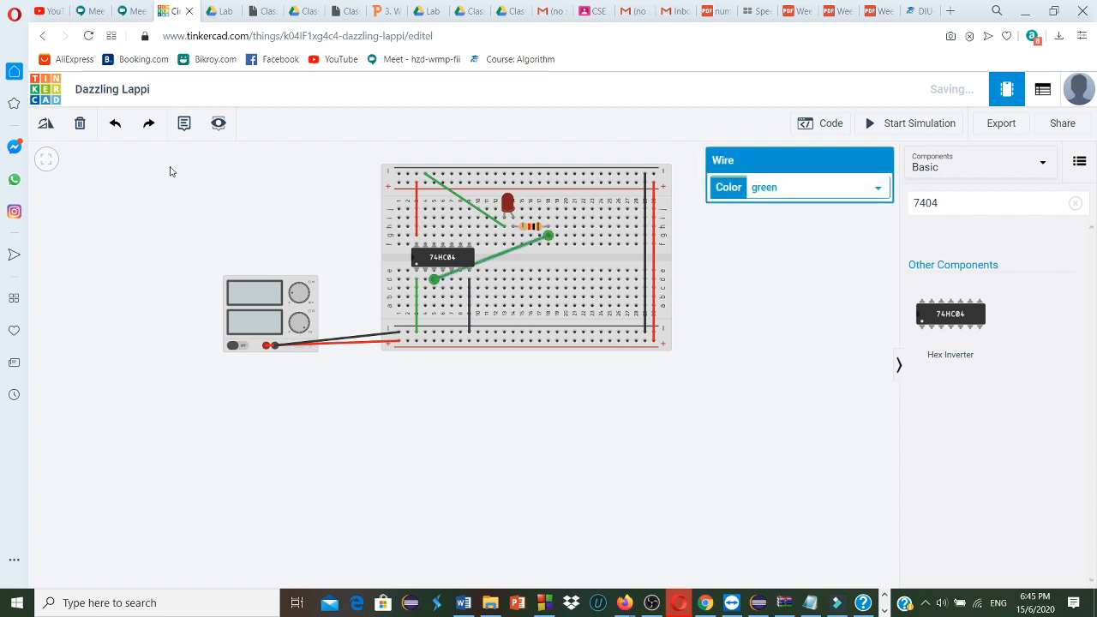
{"action": "left_click", "coordinate": [80, 126]}
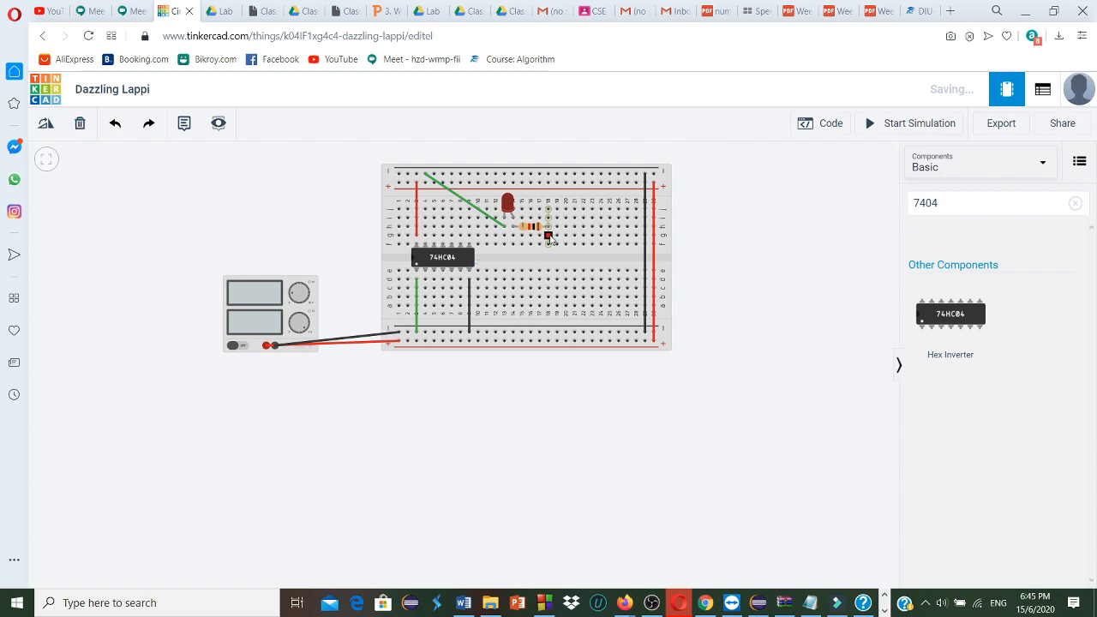
{"action": "left_click", "coordinate": [548, 236]}
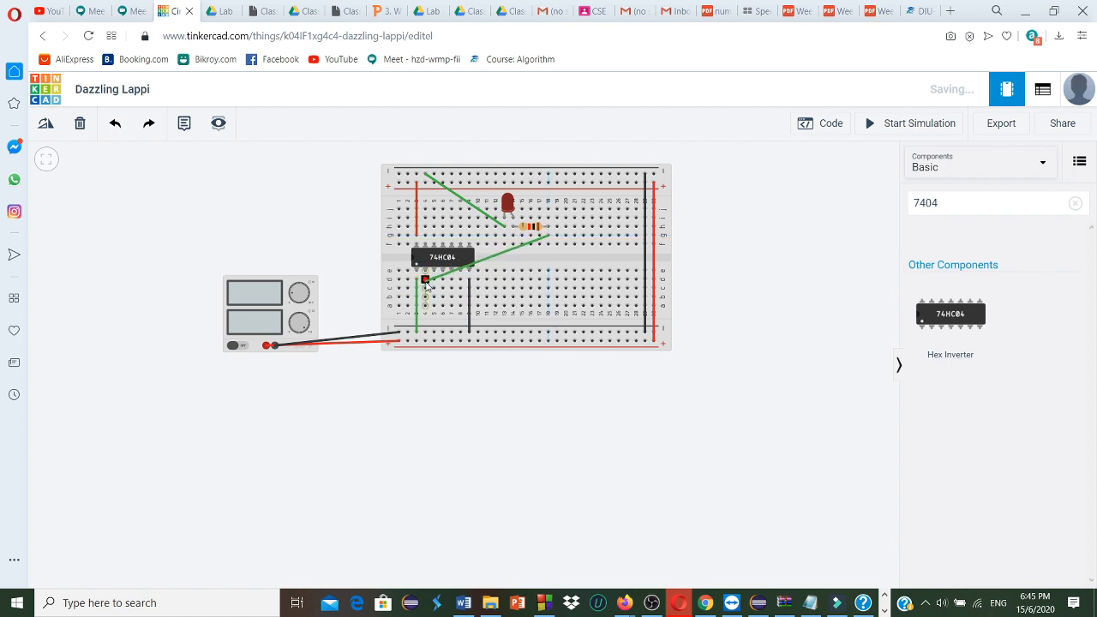
{"action": "left_click", "coordinate": [425, 280]}
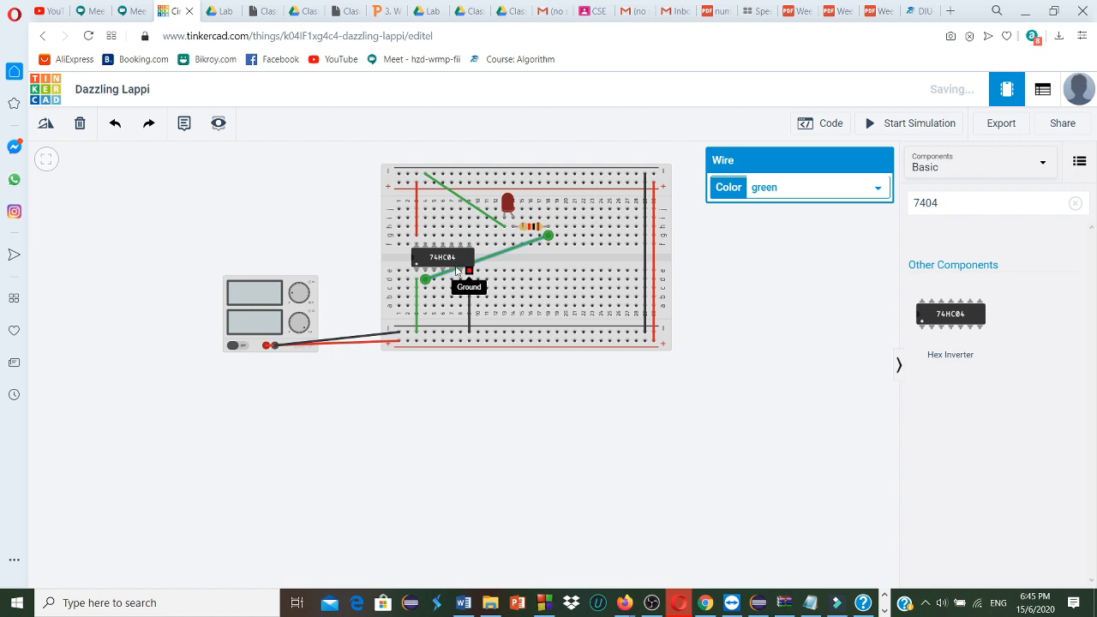
{"action": "left_click", "coordinate": [871, 126]}
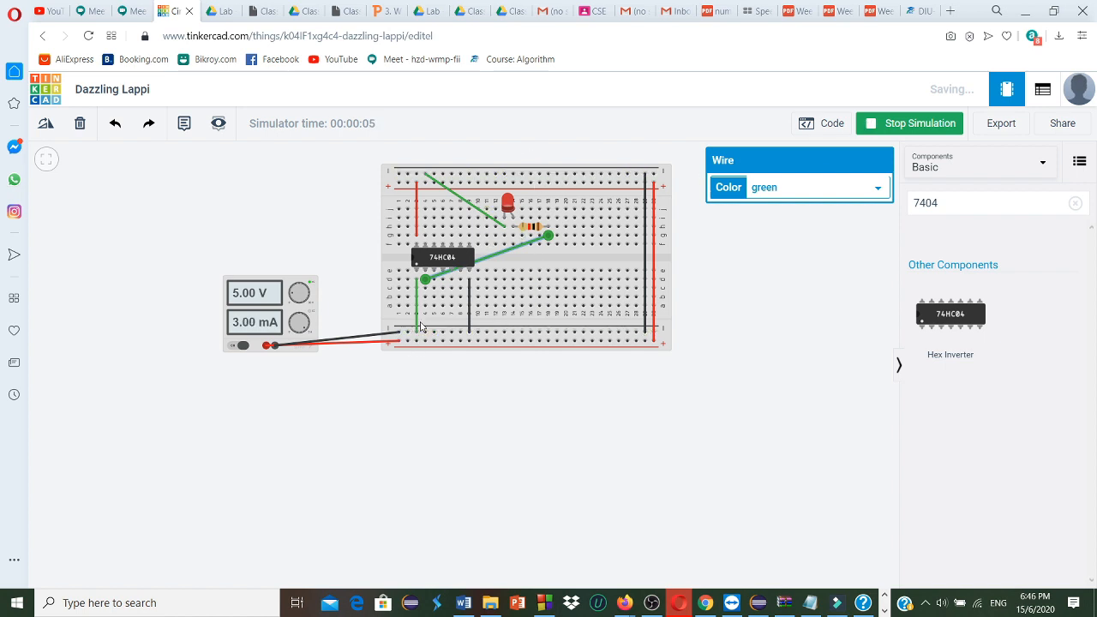
Replace the inverter's input wire with one from d3 to the lower positive rail and run the simulation
{"action": "left_click", "coordinate": [416, 330]}
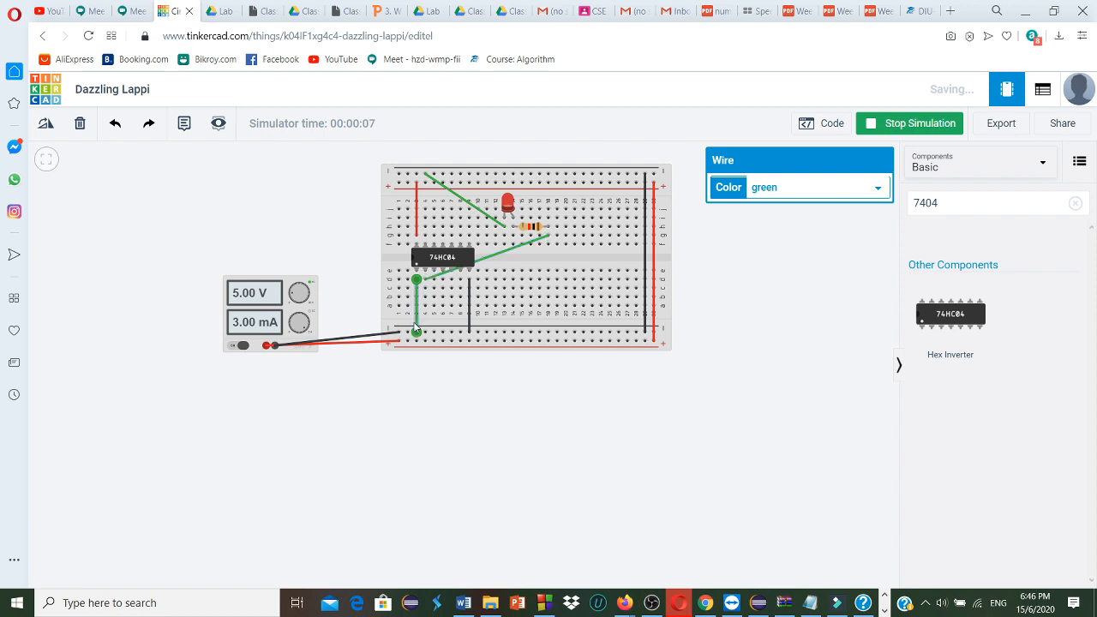
{"action": "left_click", "coordinate": [81, 126]}
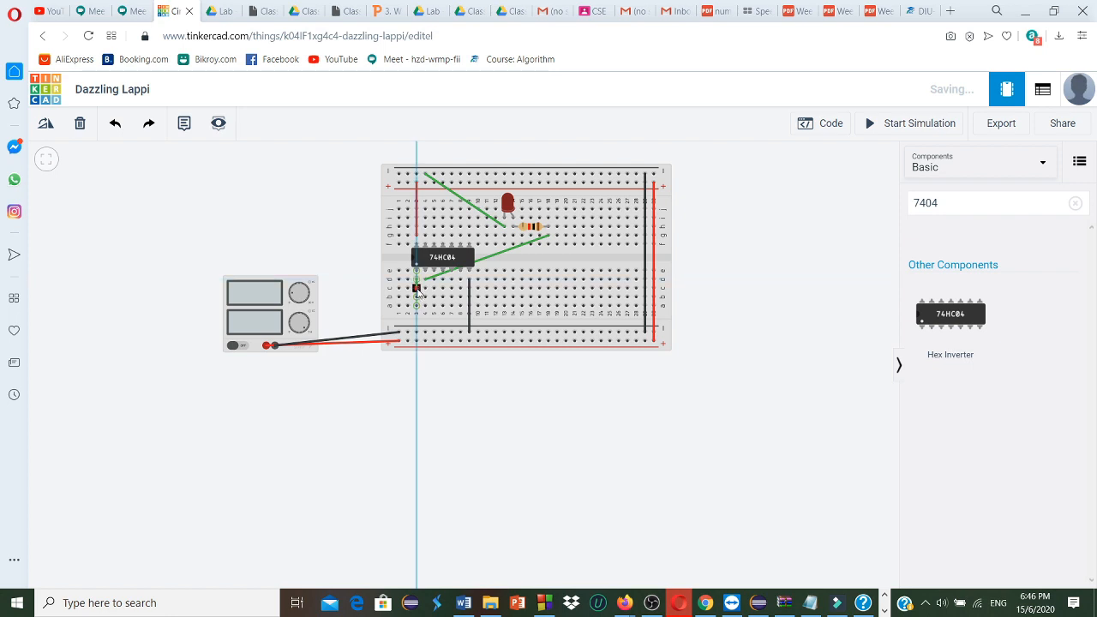
{"action": "left_click", "coordinate": [418, 342]}
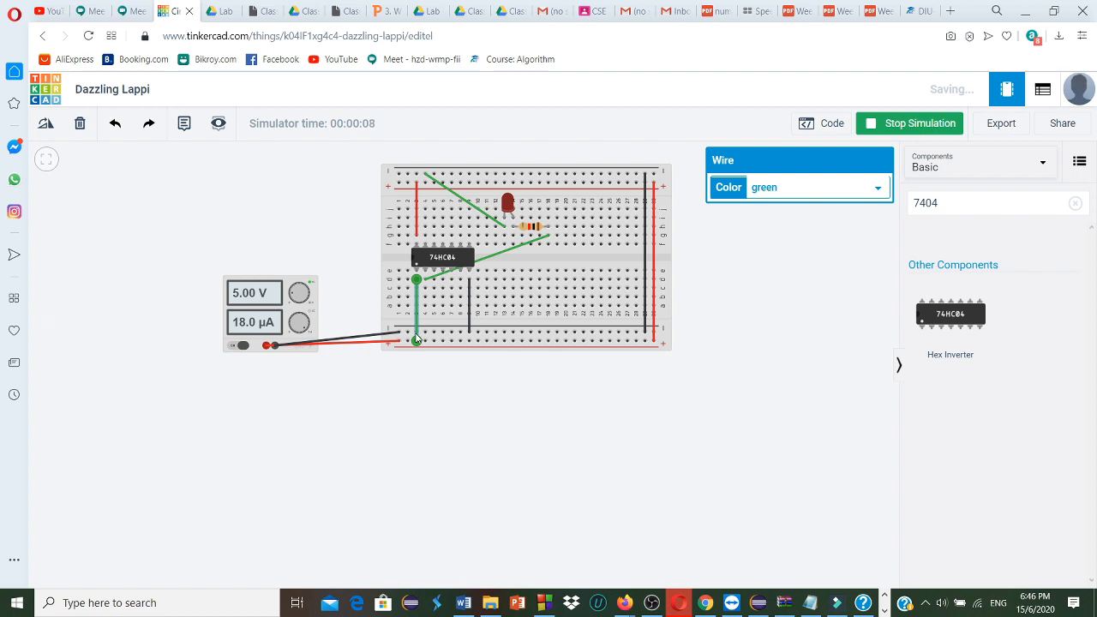
Rewire the inverter's input from d3 back to the lower negative rail and run the simulation again
{"action": "left_click", "coordinate": [80, 125]}
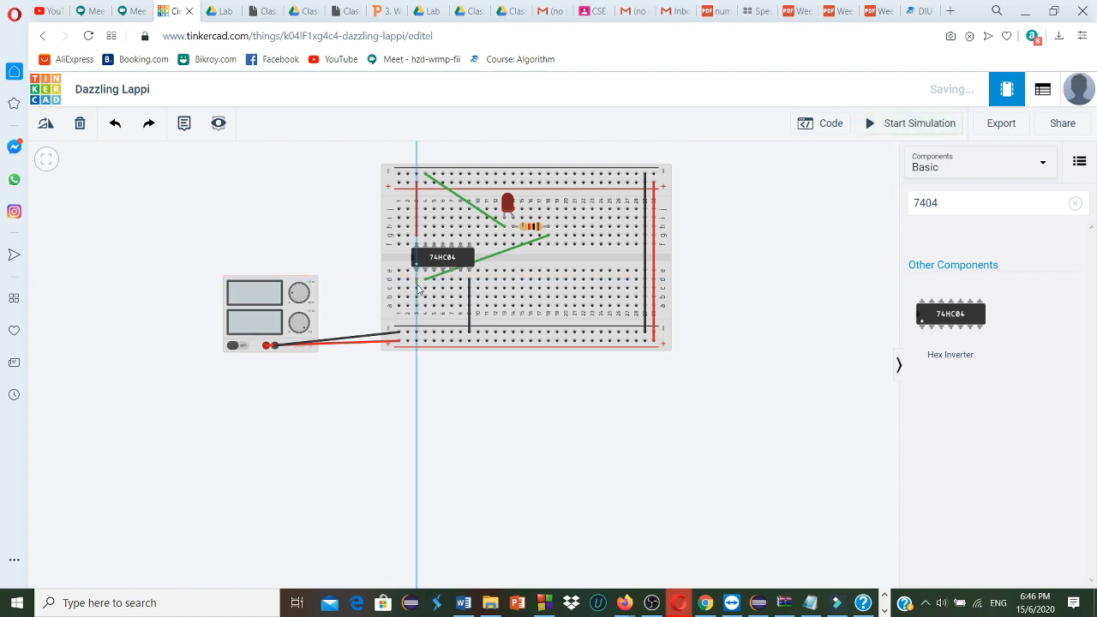
{"action": "left_click_drag", "start_coordinate": [418, 312], "coordinate": [417, 331]}
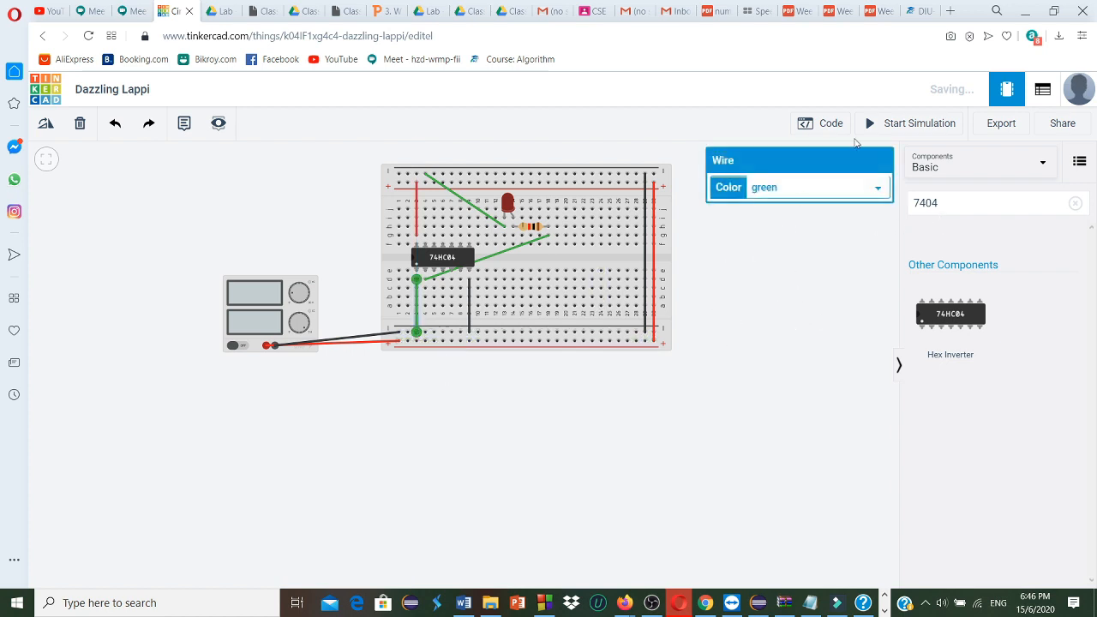
{"action": "left_click", "coordinate": [891, 125]}
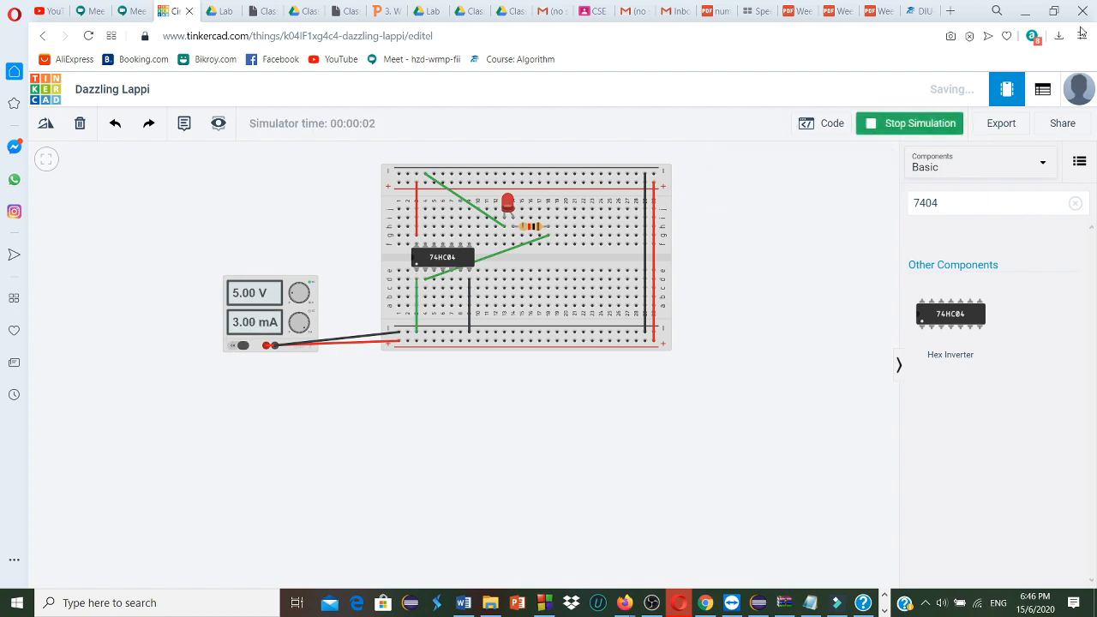
Download a snapshot image of the design through its sharing options
{"action": "left_click", "coordinate": [1061, 125]}
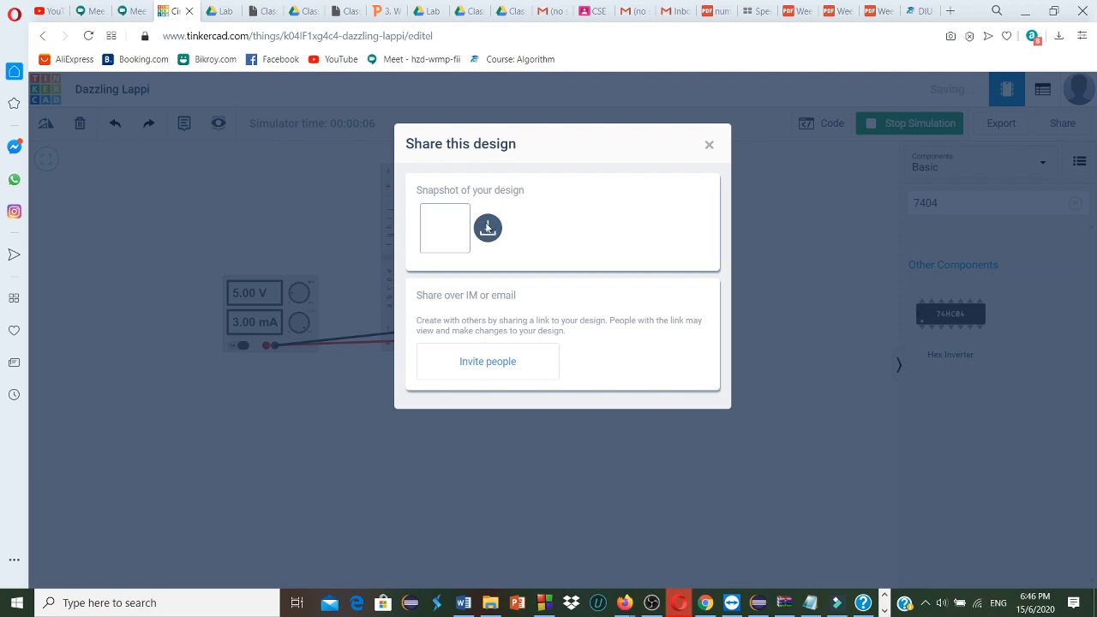
{"action": "left_click", "coordinate": [487, 228]}
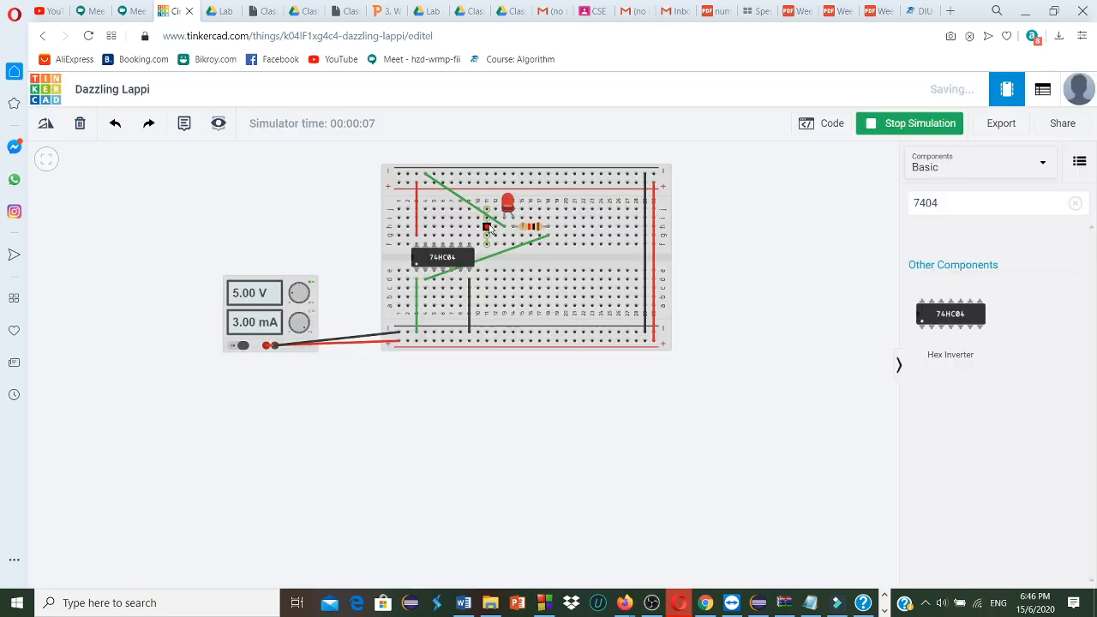